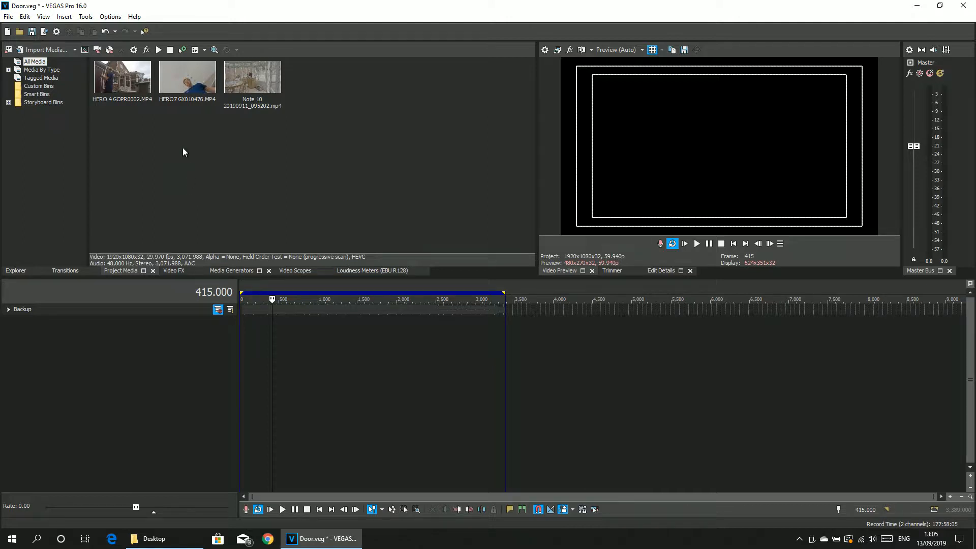
- Go through the HERO 4, HERO7 and Note 10 source clips in the project media one by one
left_click(134, 93)
left_click(194, 90)
left_click(229, 91)
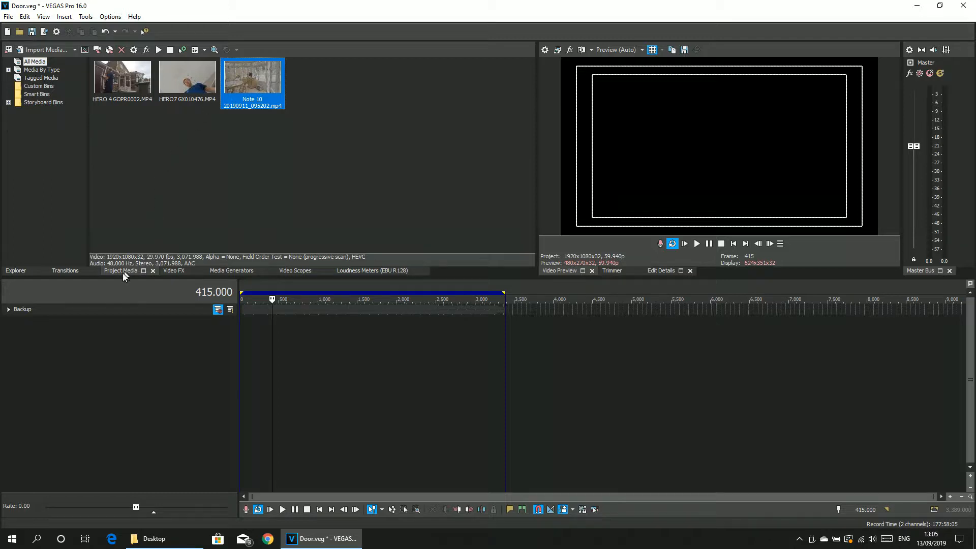
- Expand the Backup track group and enlarge the timeline area to reveal its video and audio tracks
left_click(102, 311)
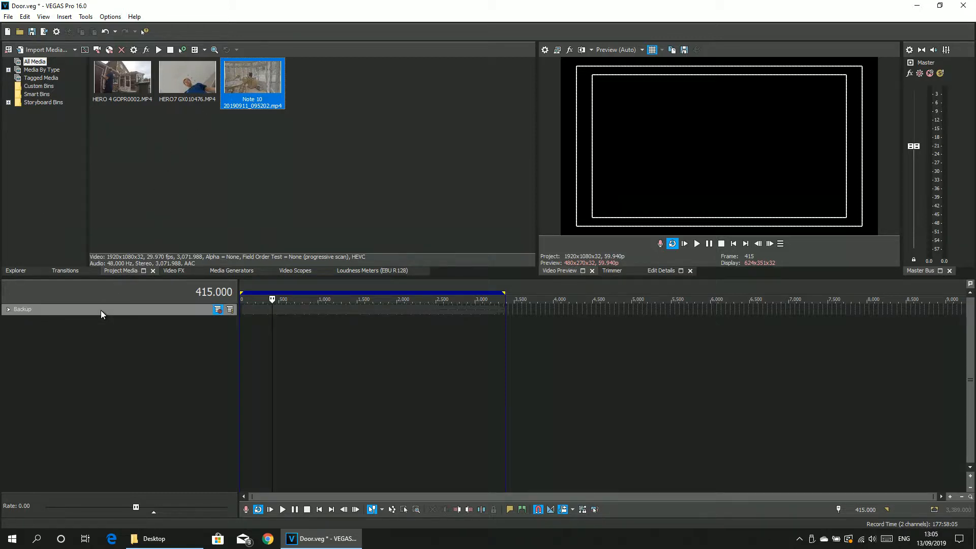
left_click(9, 309)
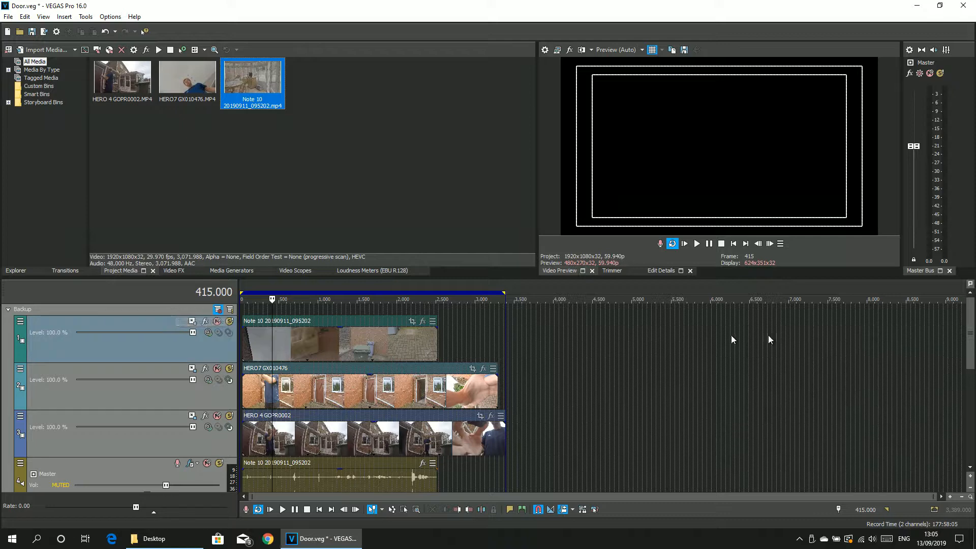
mouse_move(970, 340)
left_mouse_down()
mouse_move(970, 366)
mouse_move(970, 343)
left_mouse_up()
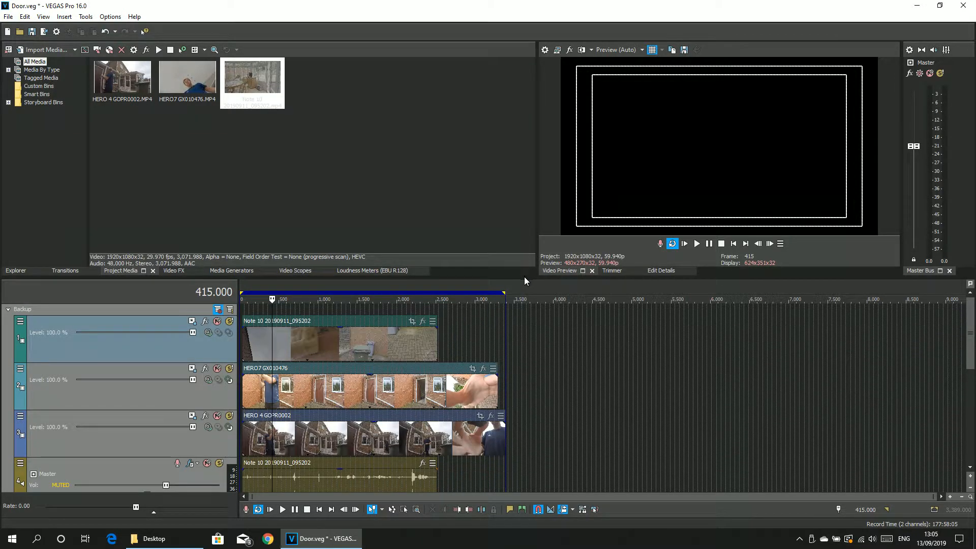
left_click_drag(524, 278, 502, 157)
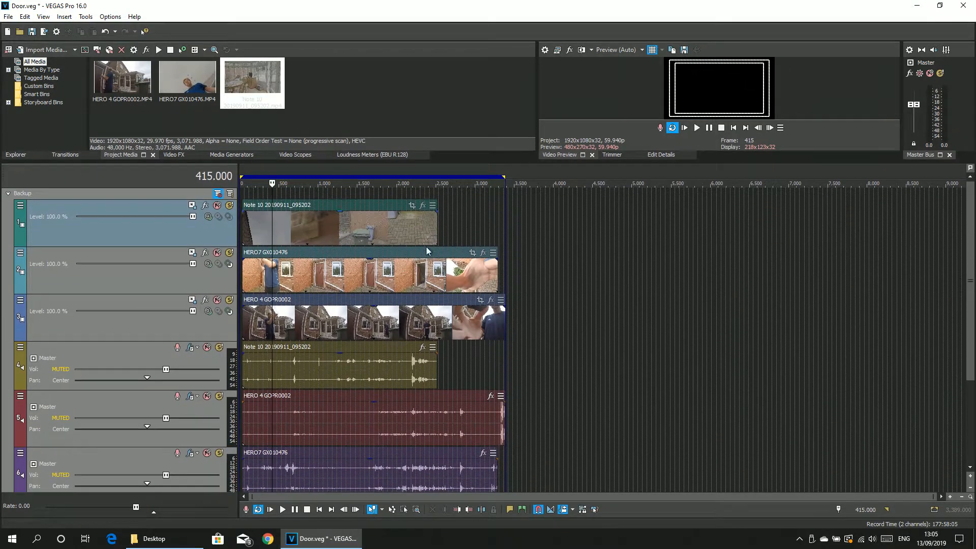
left_click(138, 236)
left_click(257, 243)
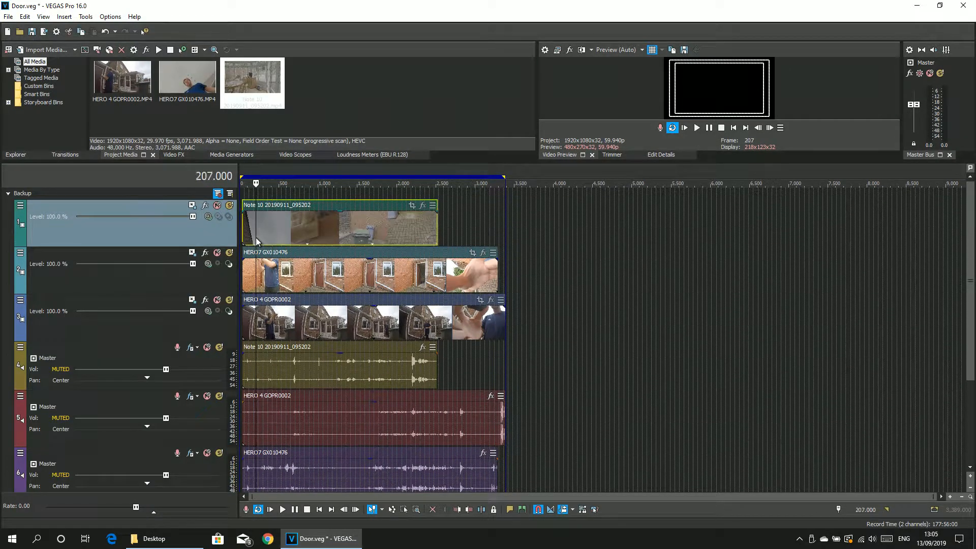
left_click(259, 276)
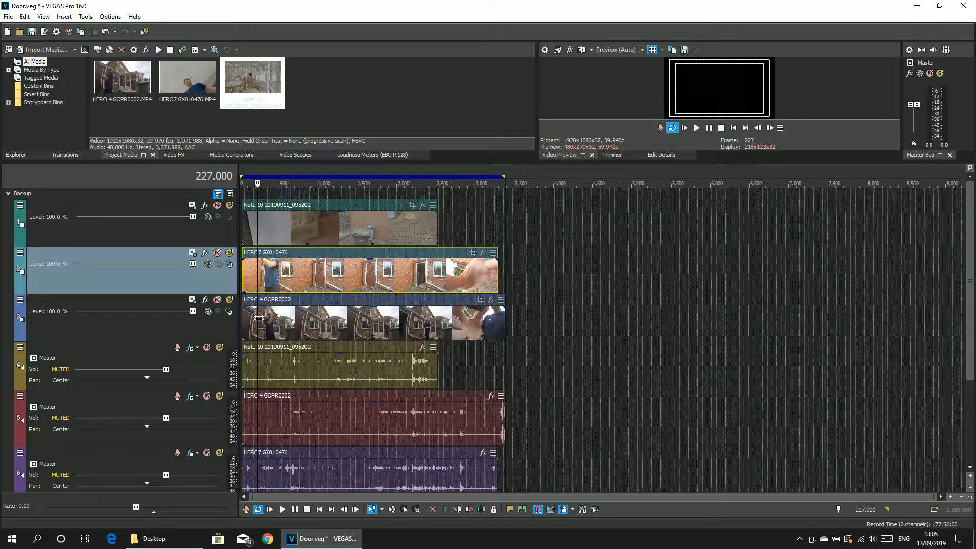
- Open HERO 4 GOPR0002.MP4 in the Trimmer with an enlarged preview and play part of it
right_click(116, 84)
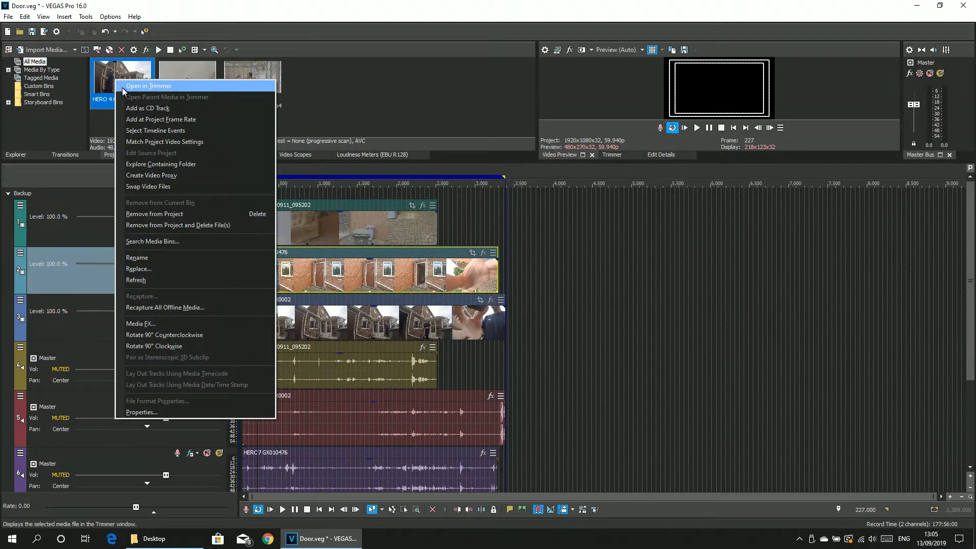
left_click(142, 87)
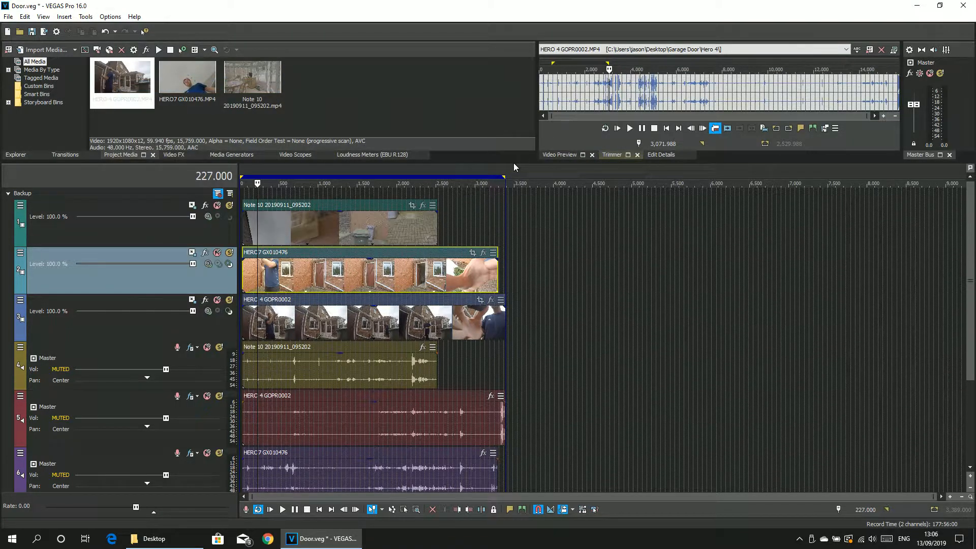
left_click_drag(514, 163, 513, 389)
left_click(629, 355)
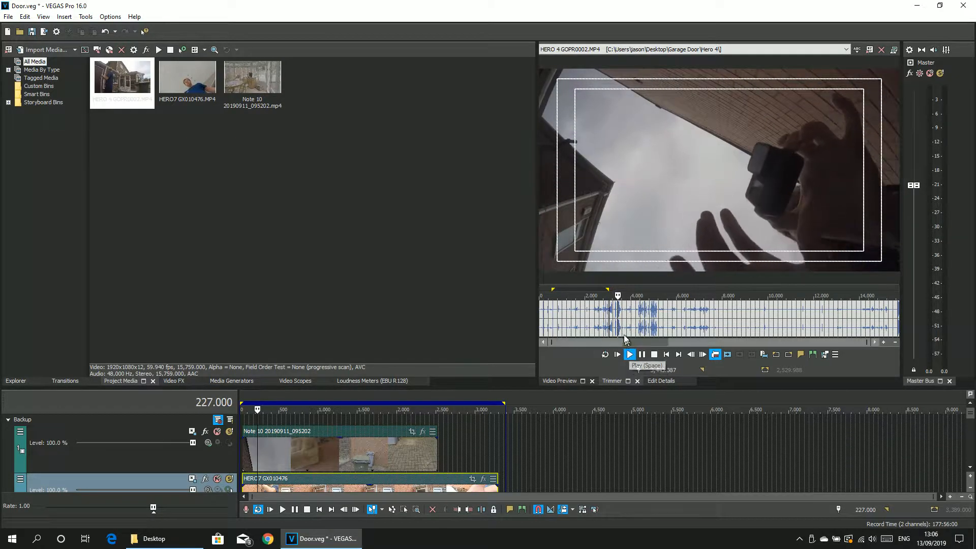
left_click(654, 354)
left_click(258, 92)
right_click(259, 91)
left_click(285, 101)
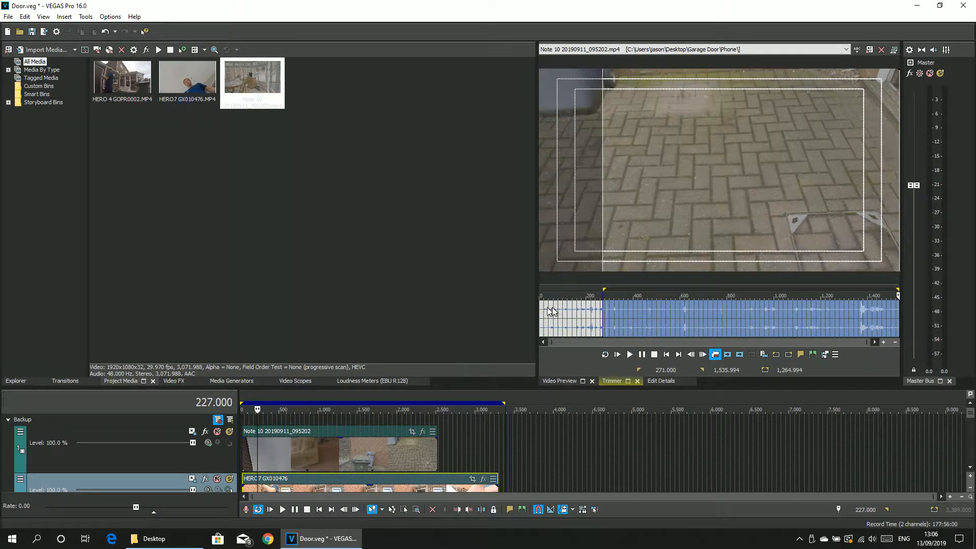
left_click(630, 354)
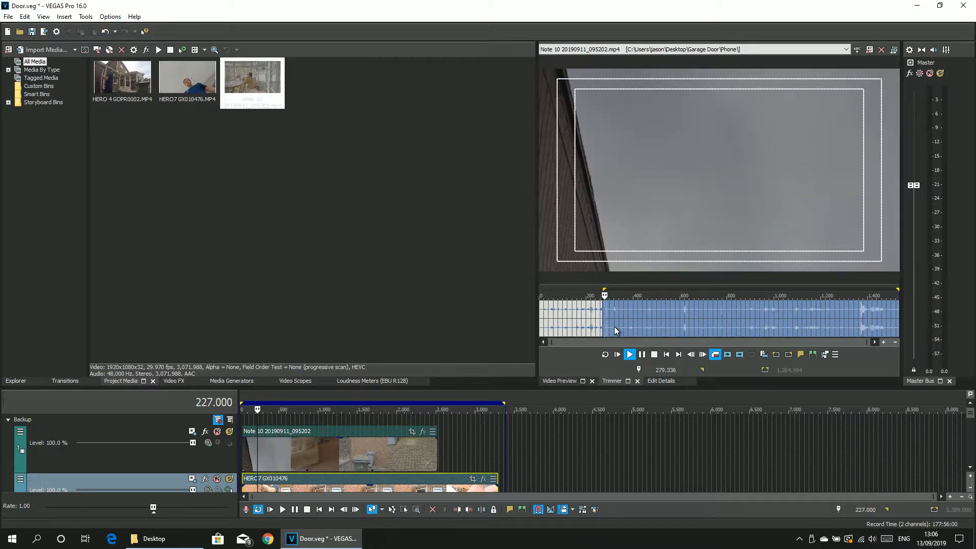
left_click(651, 354)
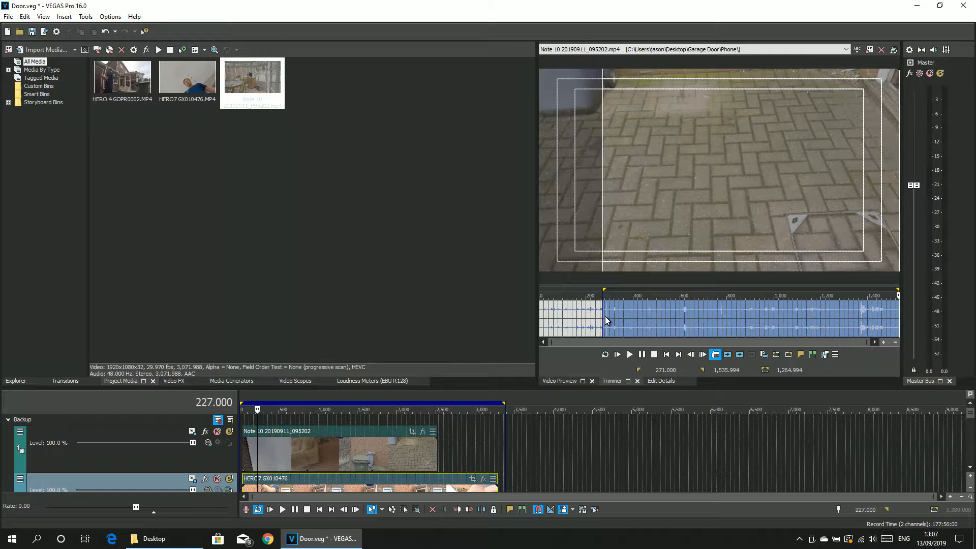
- Enlarge the Trimmer waveform and place the marked Note 10 range on new tracks below the existing ones, starting at frame 3,389
left_click(629, 355)
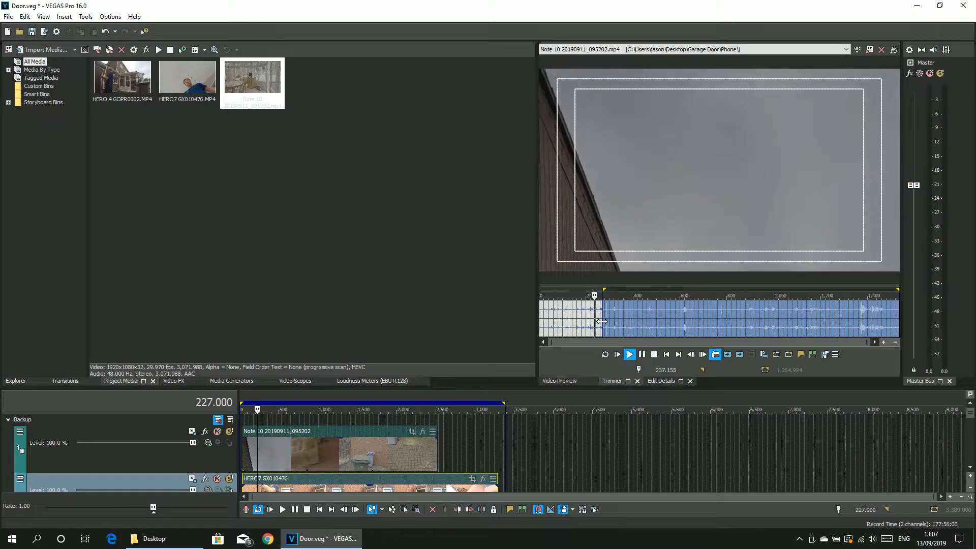
left_click_drag(586, 285, 595, 161)
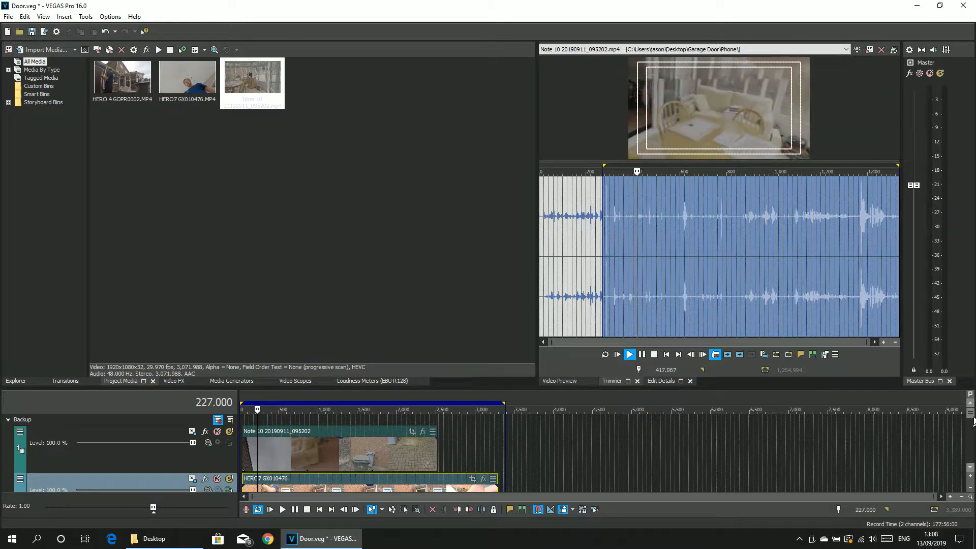
left_click(970, 467)
left_click_drag(633, 270, 511, 478)
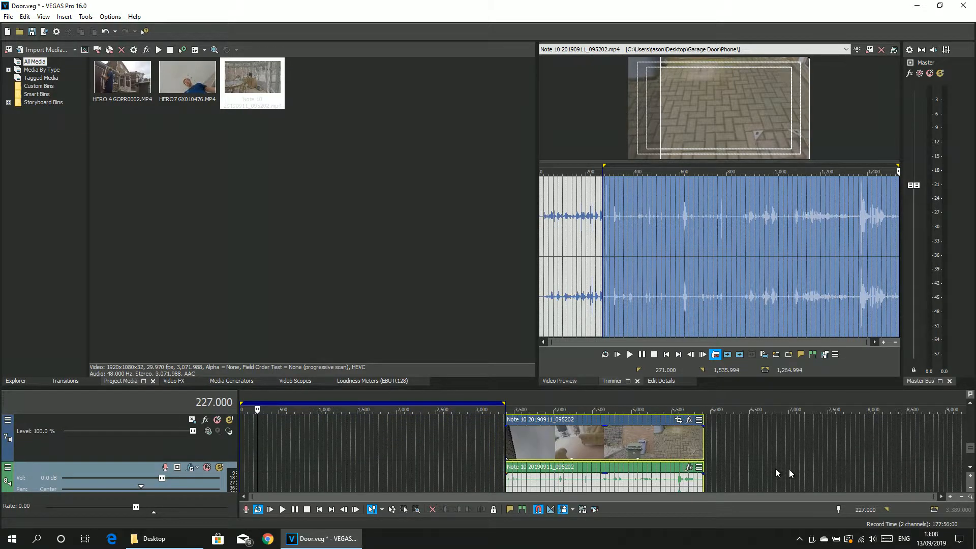
- Place the cursor at the start of the new Note 10 event, frame 3,389, and turn off auto ripple
left_click(971, 470)
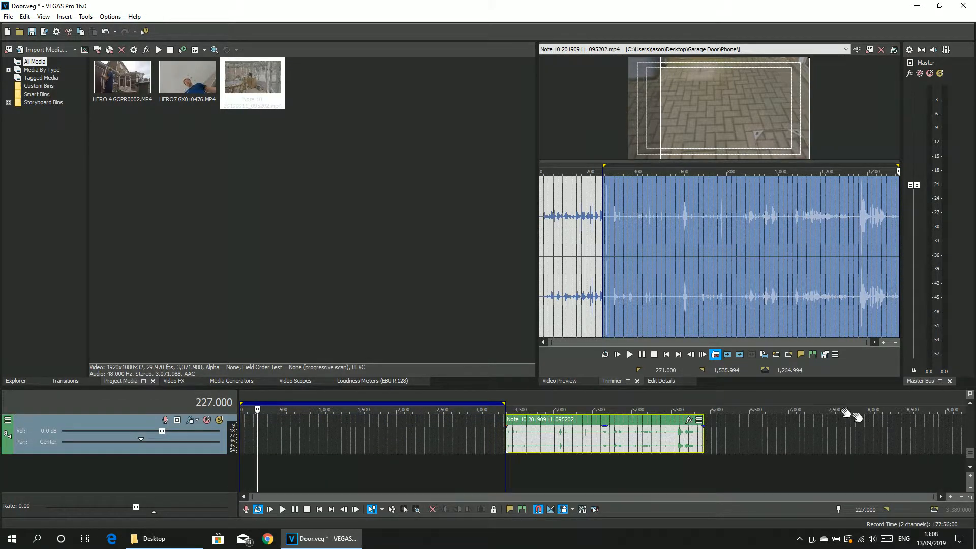
left_click_drag(772, 387, 773, 222)
left_click_drag(512, 239, 472, 235)
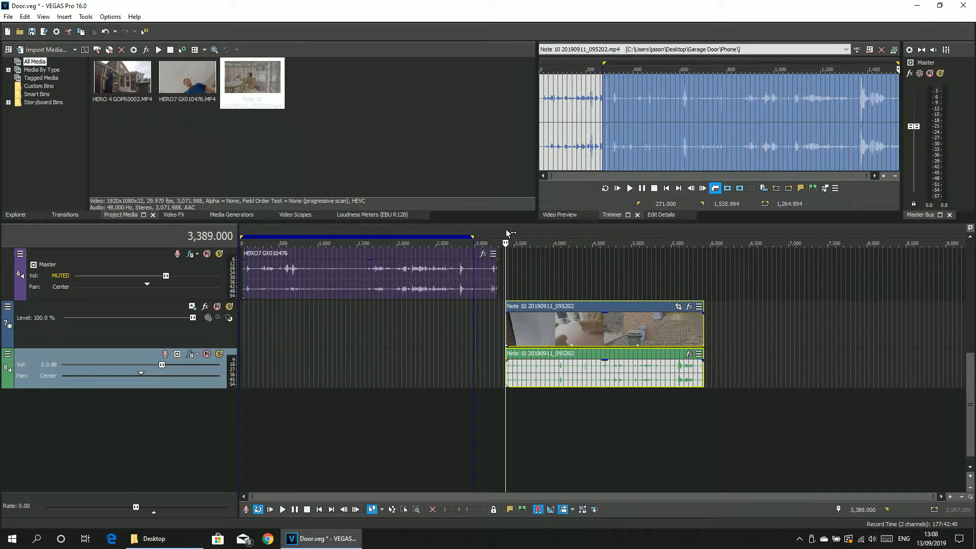
scroll(506, 230, "up", 1)
scroll(505, 230, "up", 1)
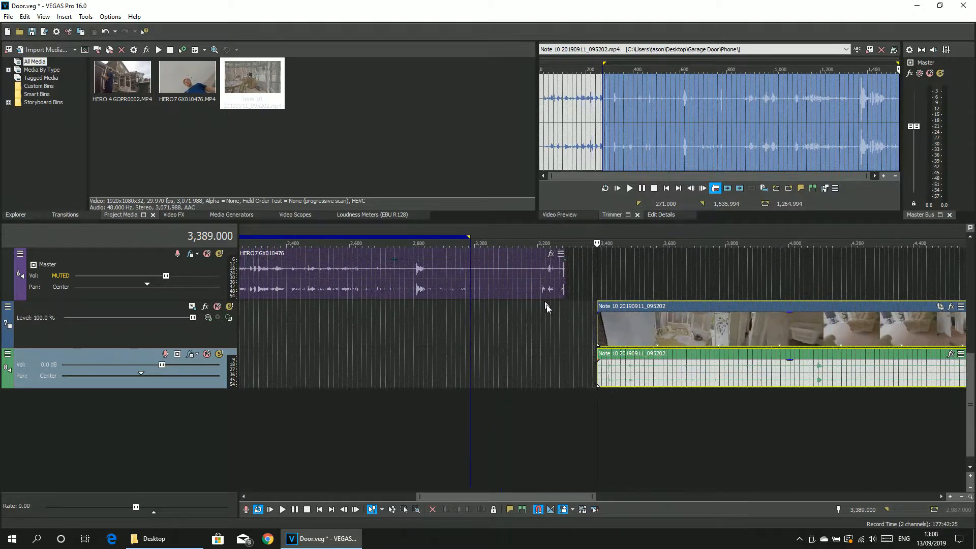
scroll(600, 316, "up", 1)
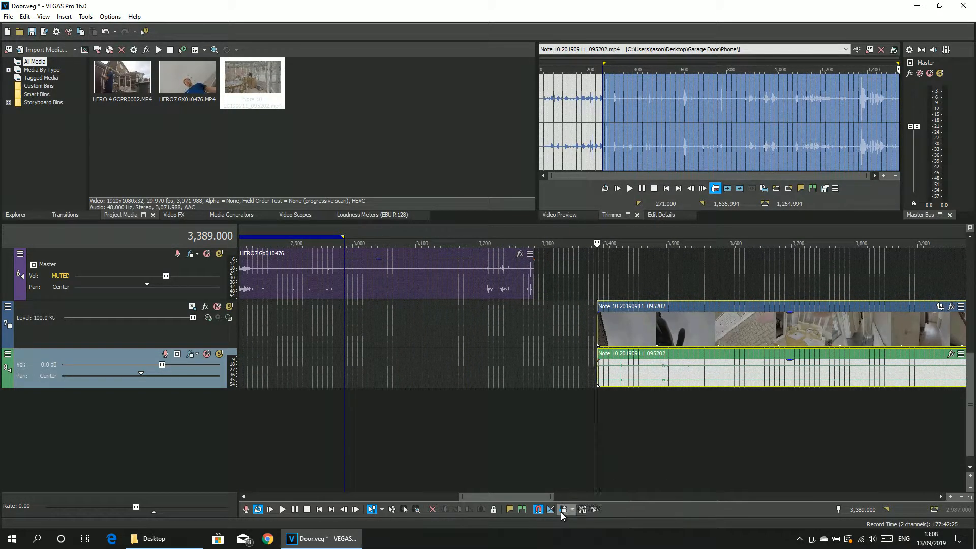
scroll(605, 404, "up", 4)
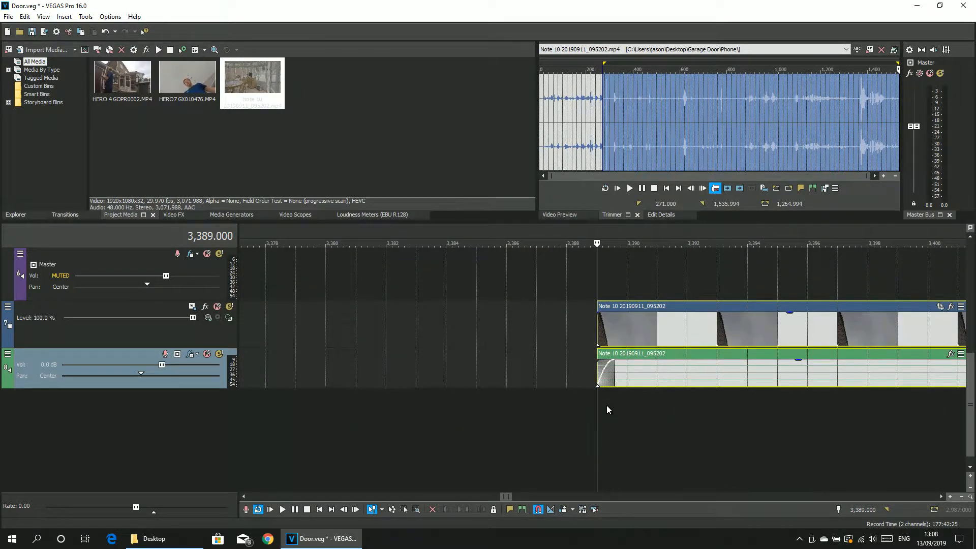
scroll(606, 405, "down", 1)
scroll(604, 405, "down", 1)
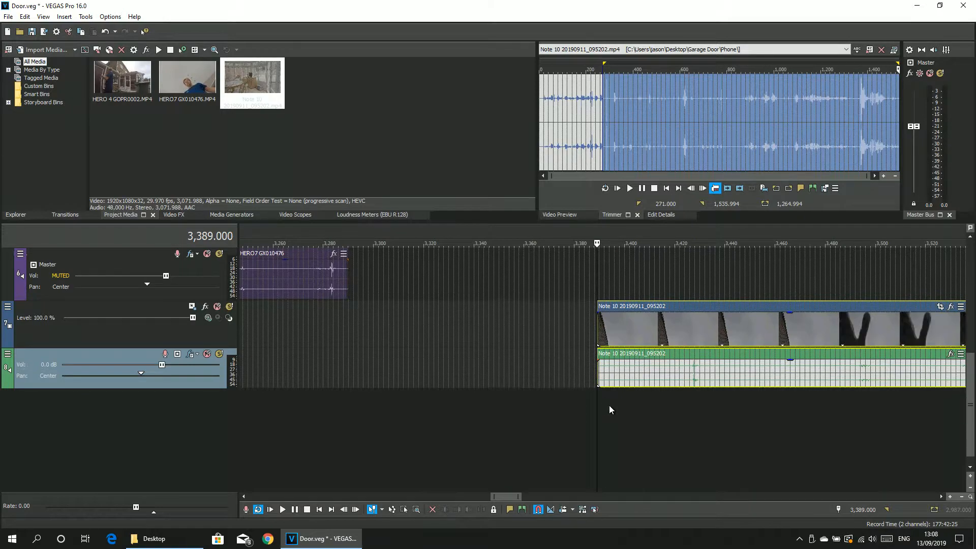
scroll(615, 416, "down", 3)
scroll(614, 416, "down", 2)
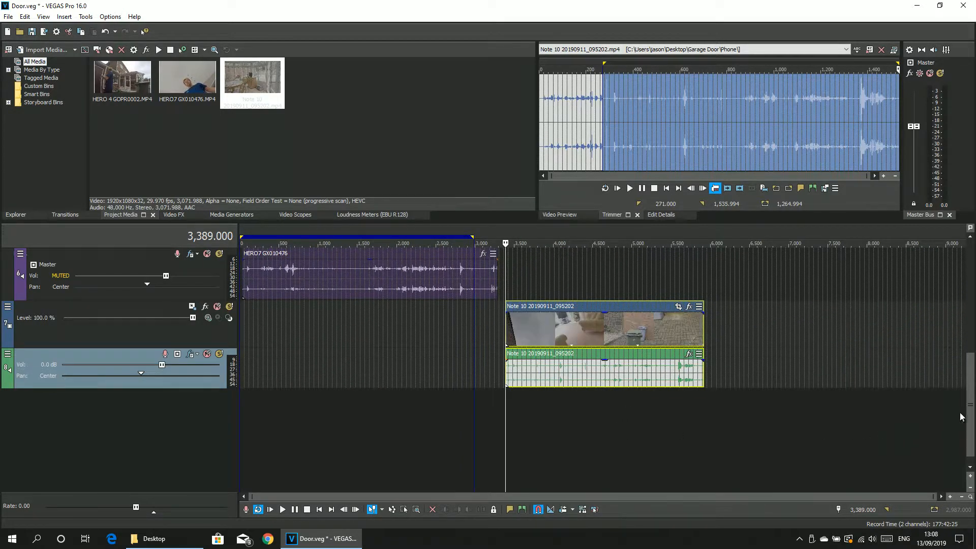
- Turn off multicamera editing for the video preview and play the beginning of the new Note 10 event
left_click_drag(967, 405, 963, 383)
scroll(523, 418, "up", 6)
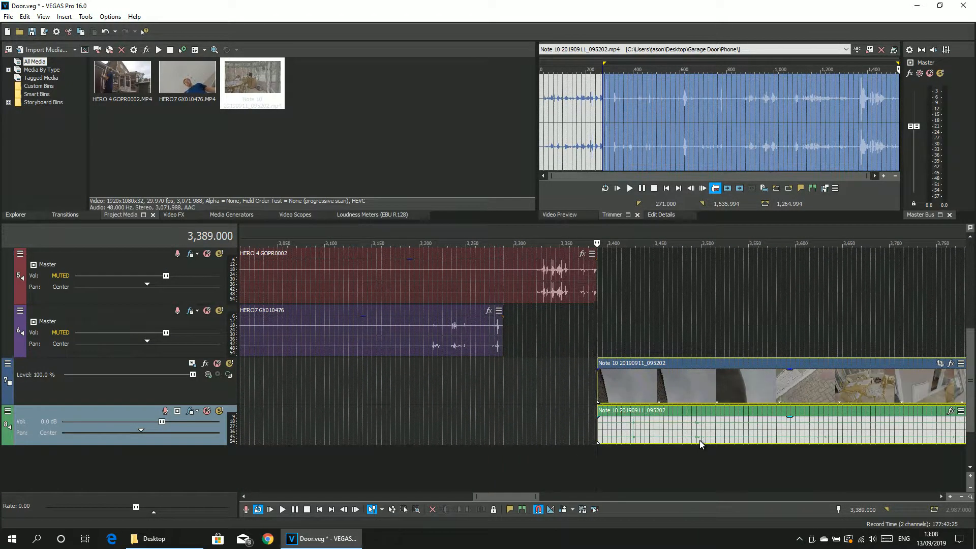
scroll(700, 443, "up", 1)
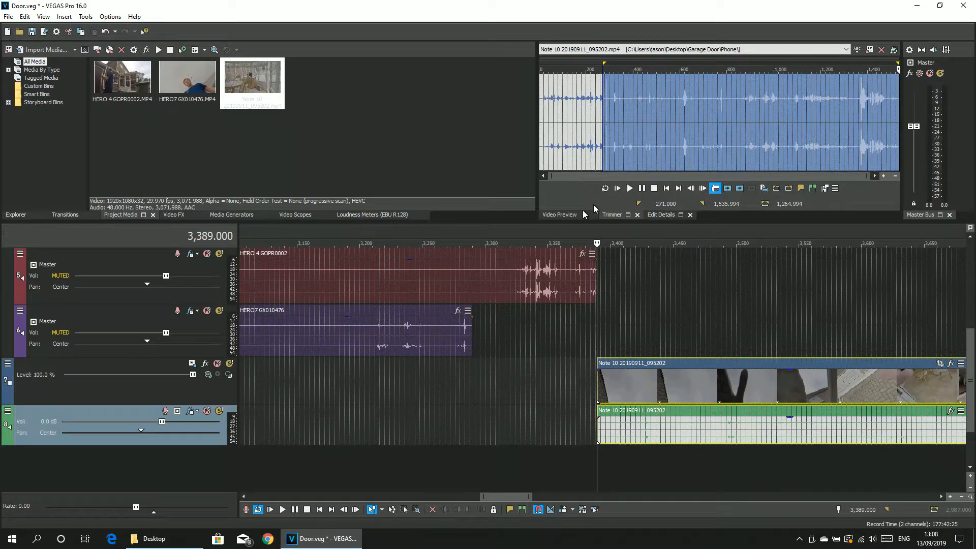
left_click(565, 213)
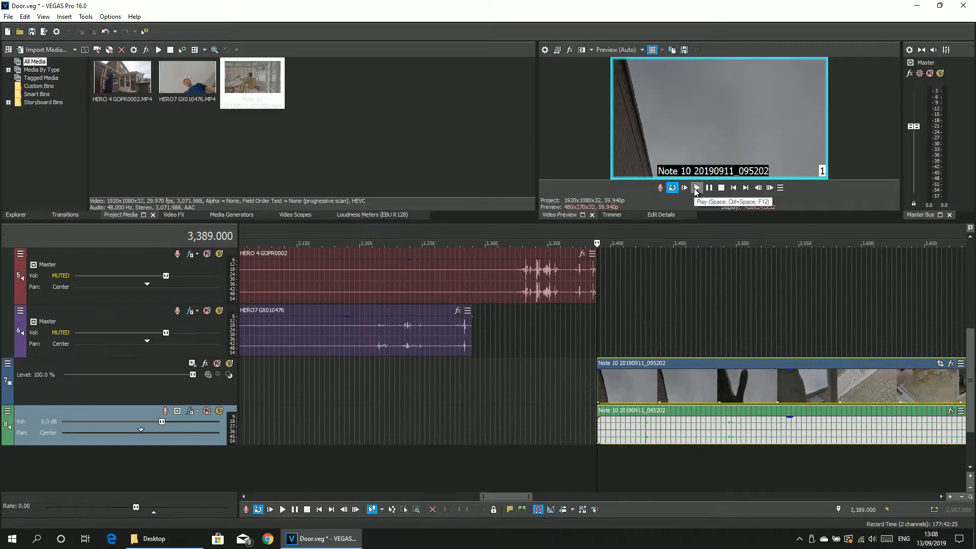
left_click(83, 17)
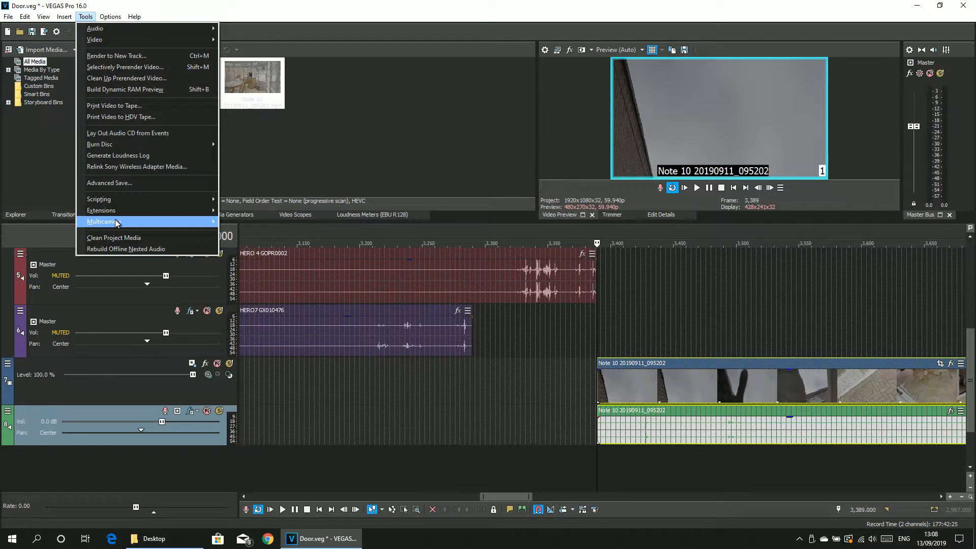
mouse_move(122, 222)
left_click(264, 272)
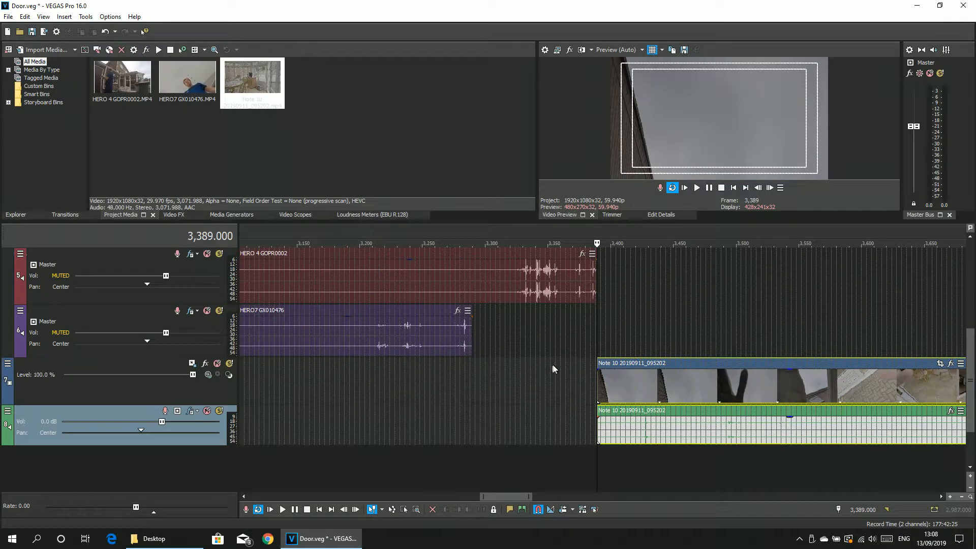
left_click(697, 187)
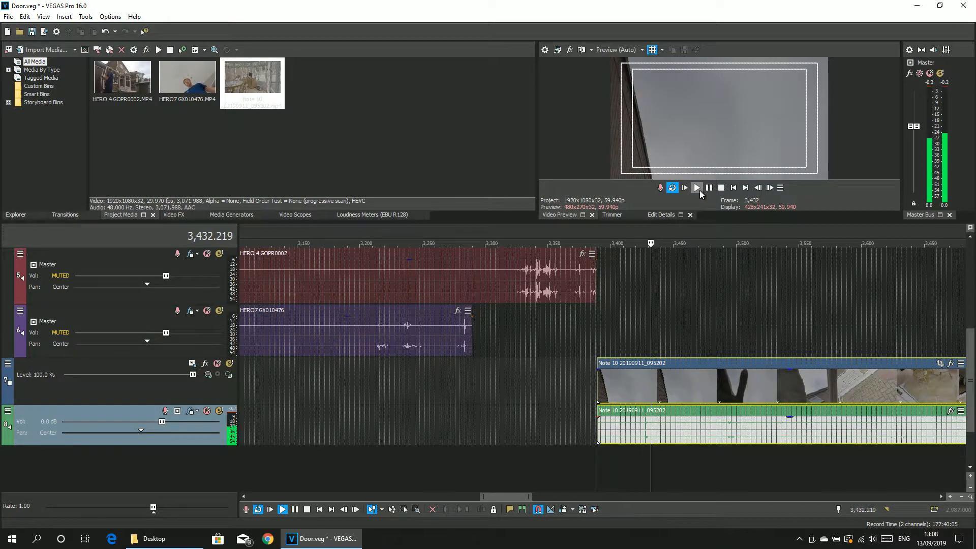
left_click(709, 188)
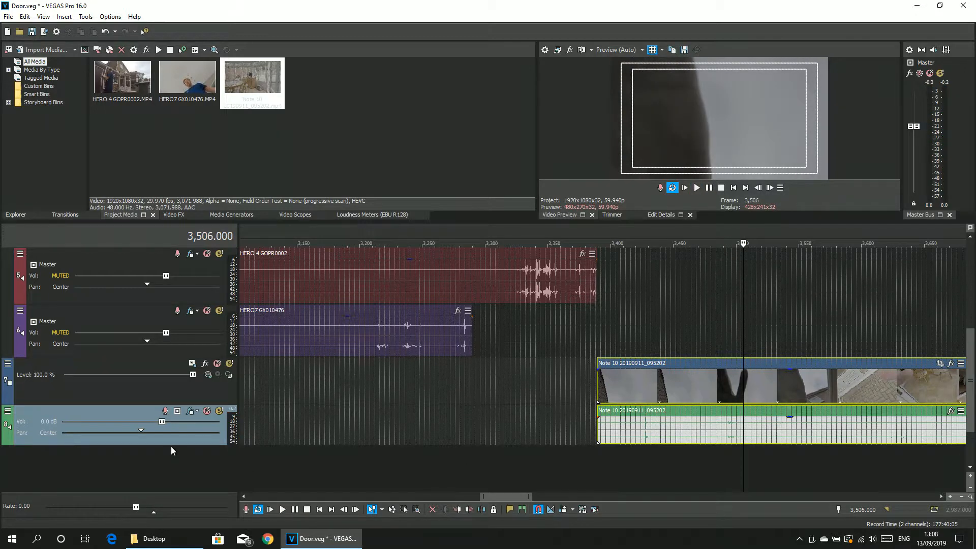
- Increase the height of the new Note 10 audio track and place the cursor just before its first audio spike, at frame 3,426
left_click_drag(171, 445, 173, 479)
left_click(642, 432)
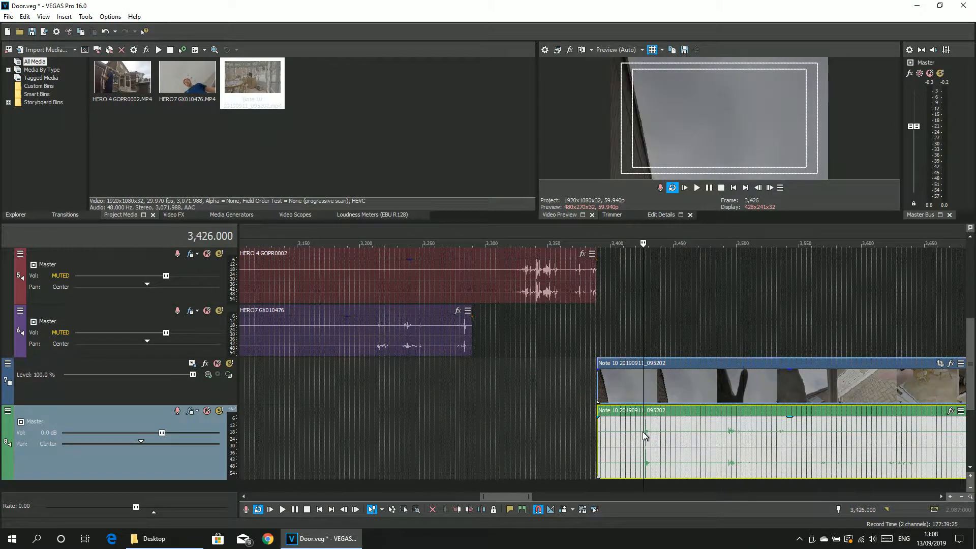
scroll(643, 431, "up", 4)
scroll(641, 430, "up", 1)
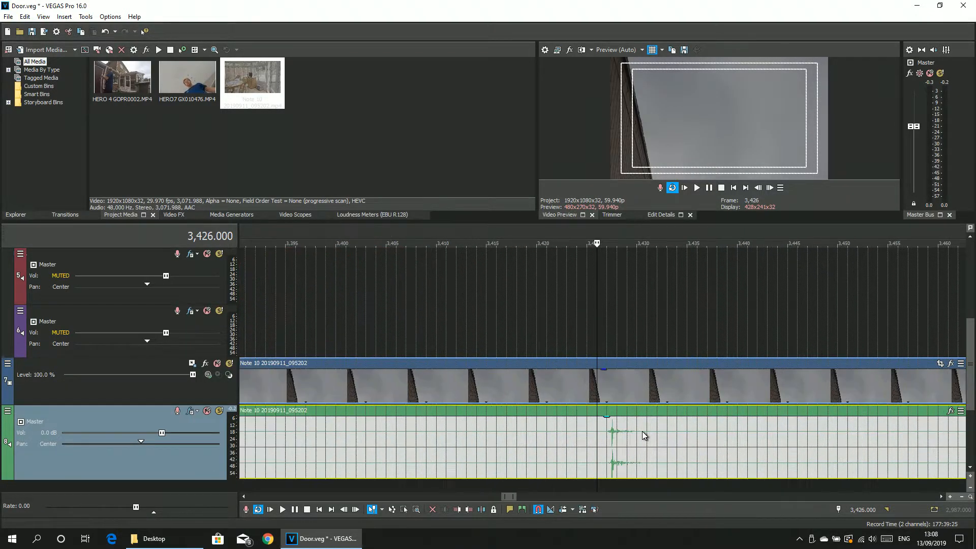
scroll(642, 431, "down", 1)
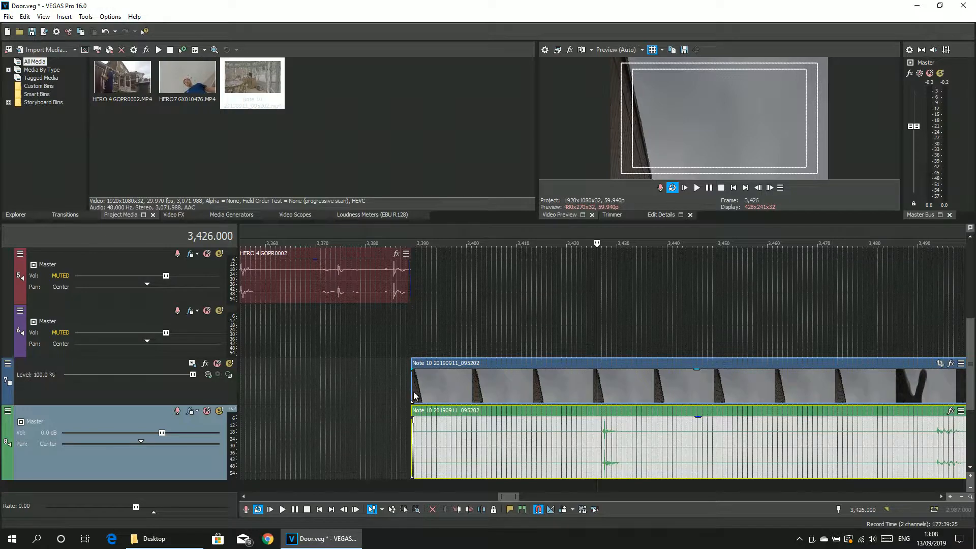
- Trim the start of the new Note 10 video and audio events to frame 3,424, just before the first audio spike
left_click_drag(413, 392, 582, 391)
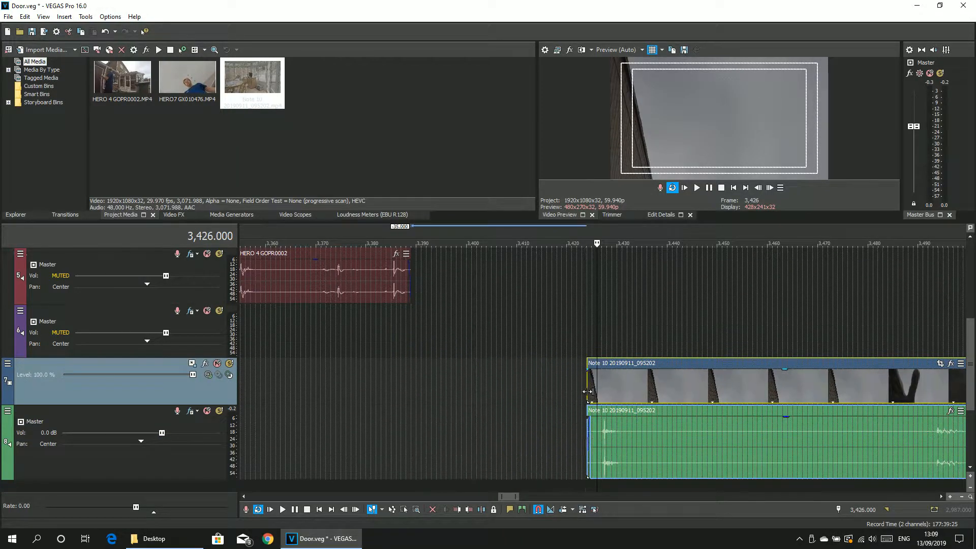
scroll(607, 450, "up", 3)
scroll(606, 450, "up", 3)
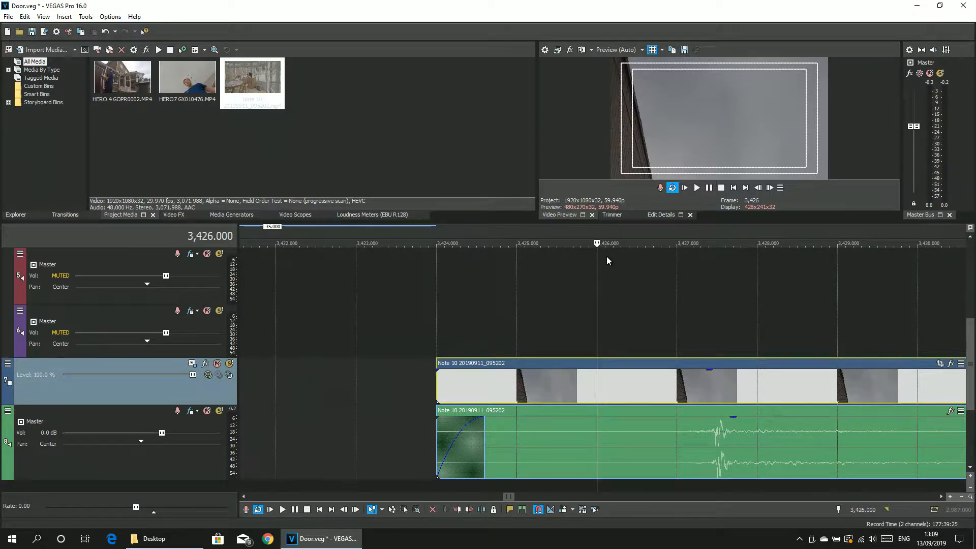
- Trim the start of the new Note 10 video and audio events to frame 3,427, just before the first audio spike
key("Left")
key("Right")
left_click(101, 16)
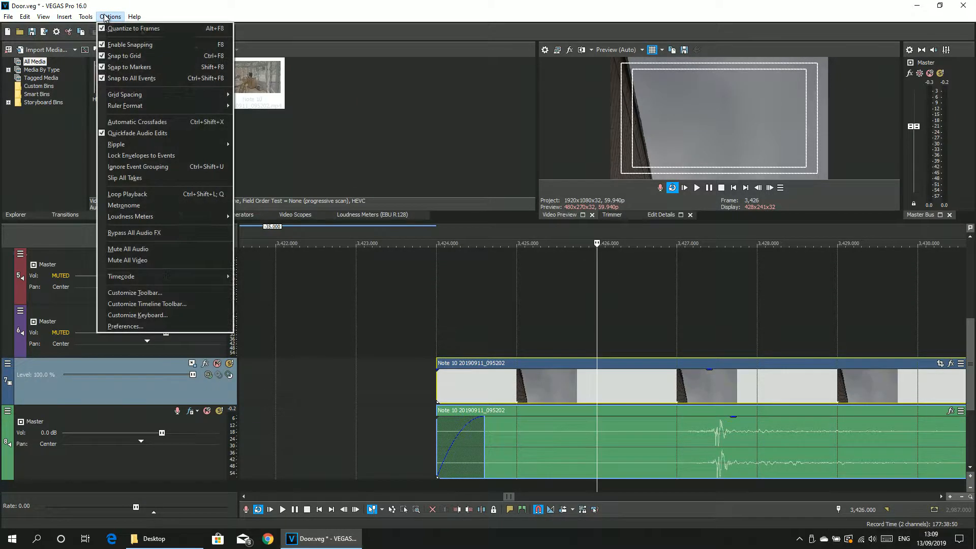
left_click(109, 16)
key("Right")
key("Left")
key("Left")
key("Left")
key("Right")
key("Right")
key("Right")
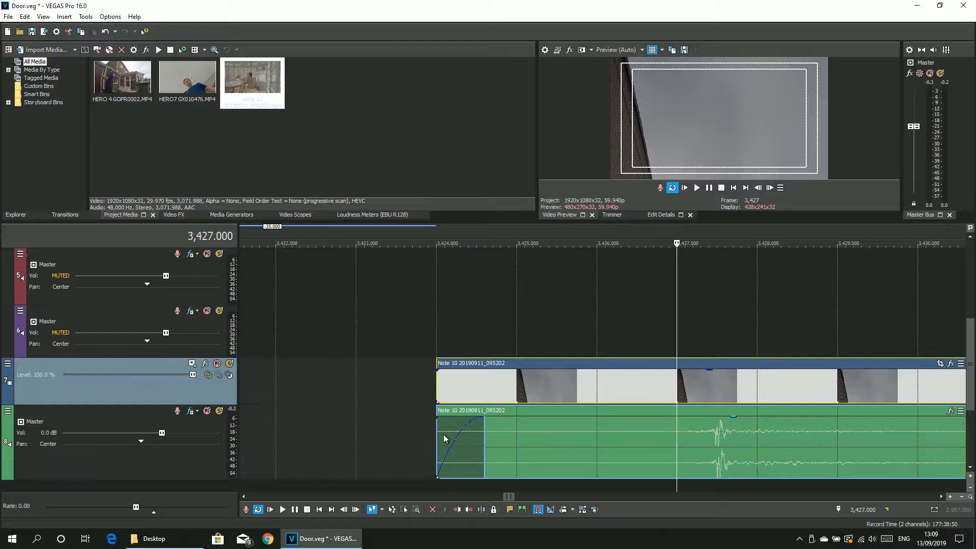
left_click_drag(436, 433, 655, 430)
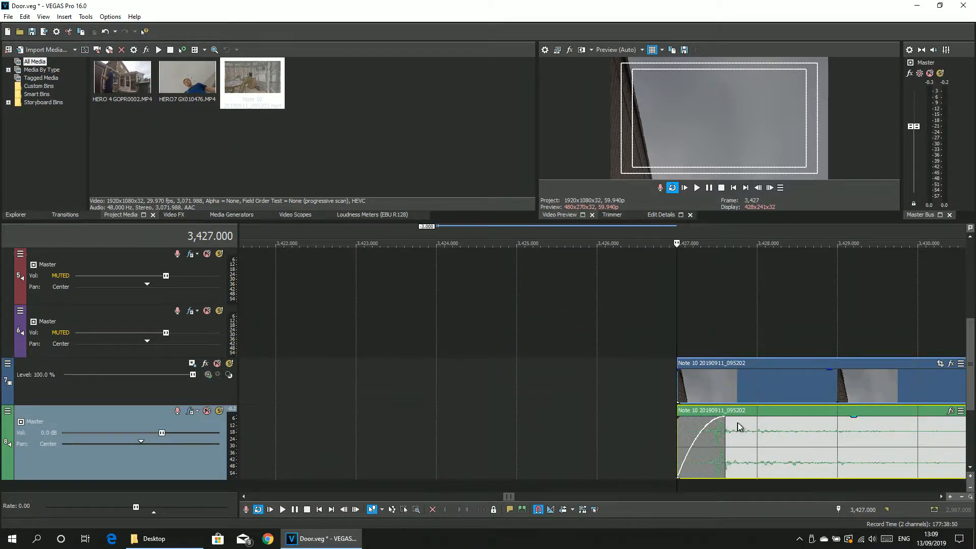
- Remove the fade-in at the start of the trimmed Note 10 audio event, keeping the event start at frame 3,427
left_click_drag(722, 416, 677, 416)
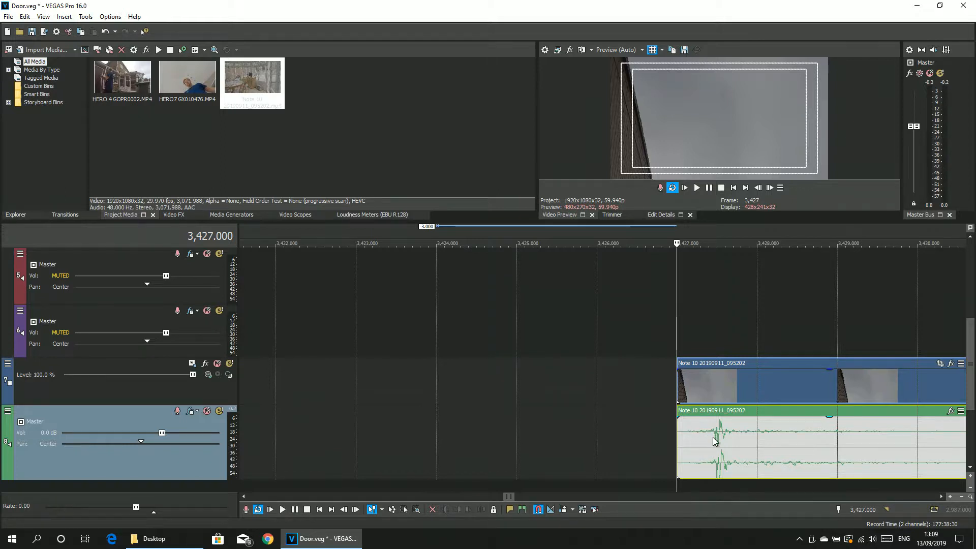
mouse_move(678, 384)
left_mouse_down()
mouse_move(419, 382)
mouse_move(660, 381)
left_mouse_up()
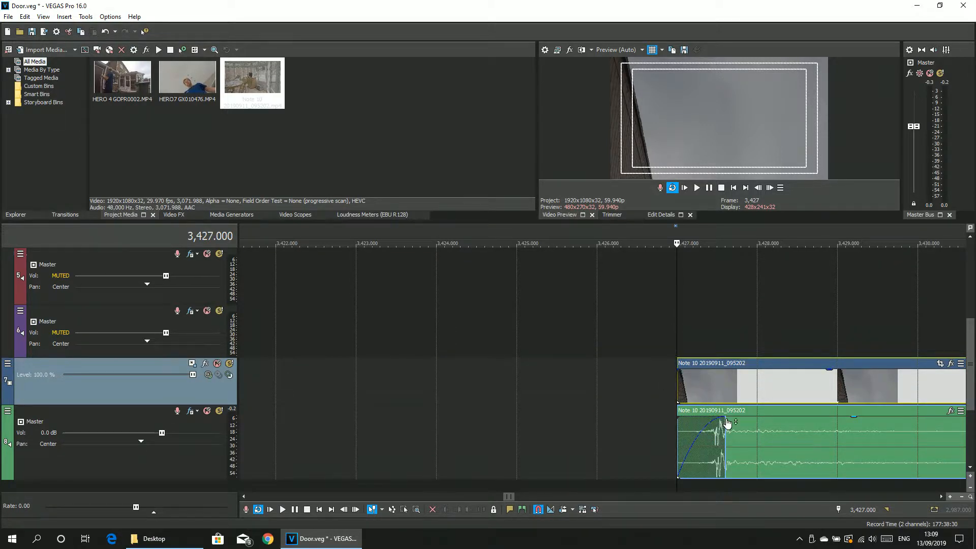
left_click_drag(725, 418, 667, 417)
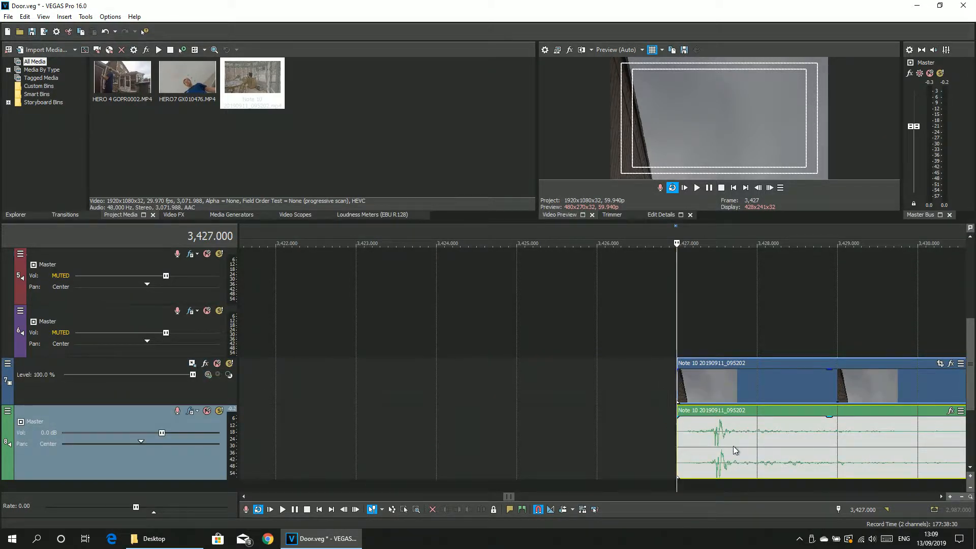
- Delete the new Note 10 video and audio events from tracks 7 and 8
scroll(733, 450, "down", 5)
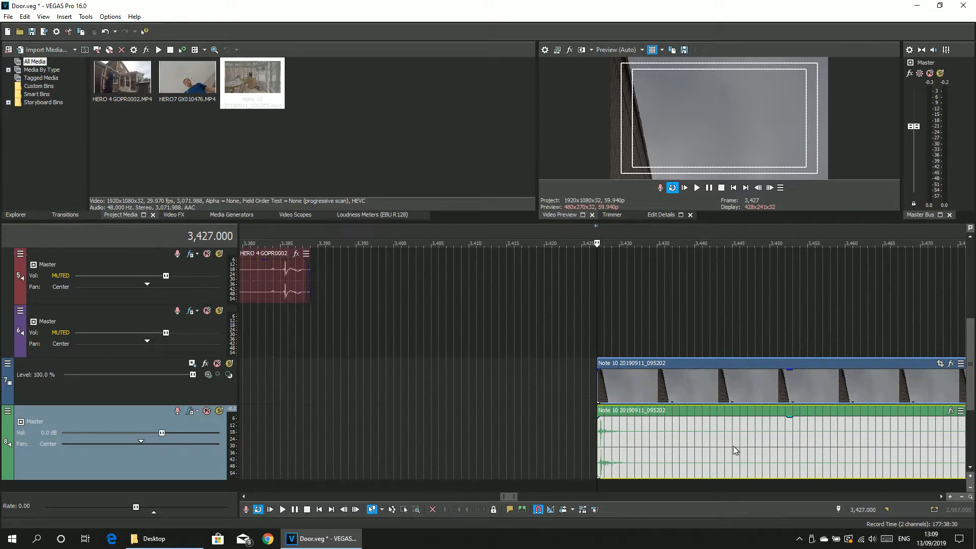
scroll(732, 446, "down", 2)
left_click(703, 441)
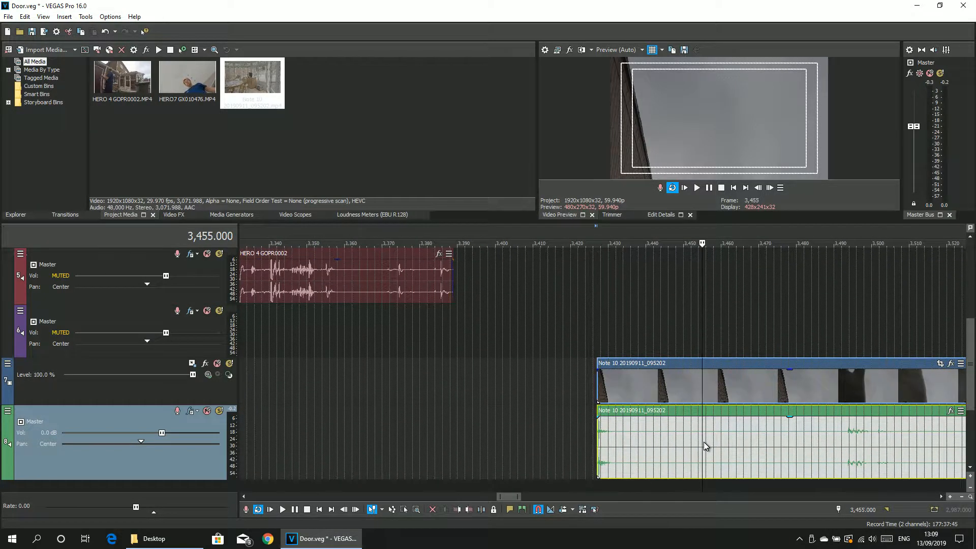
scroll(602, 431, "up", 2)
key("Delete")
- Place the cursor at frame 30, where the backup clips start, and compare the first audio spikes on tracks 4 to 6
left_click_drag(505, 496, 169, 517)
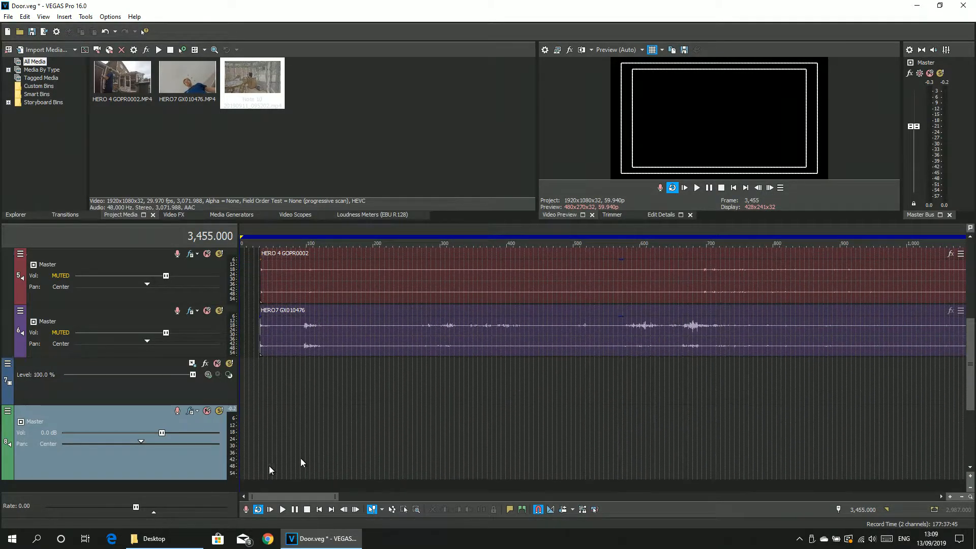
left_click_drag(968, 371, 956, 329)
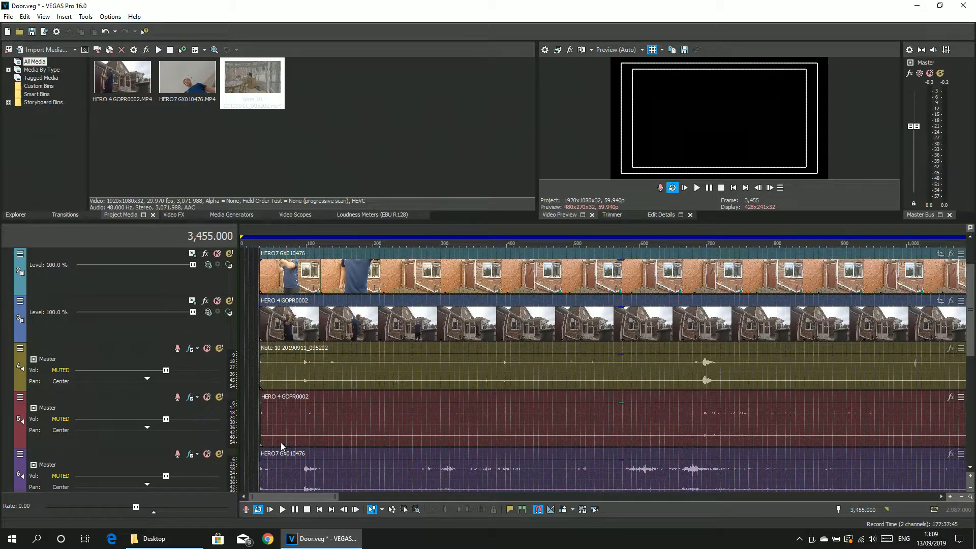
left_click(289, 366)
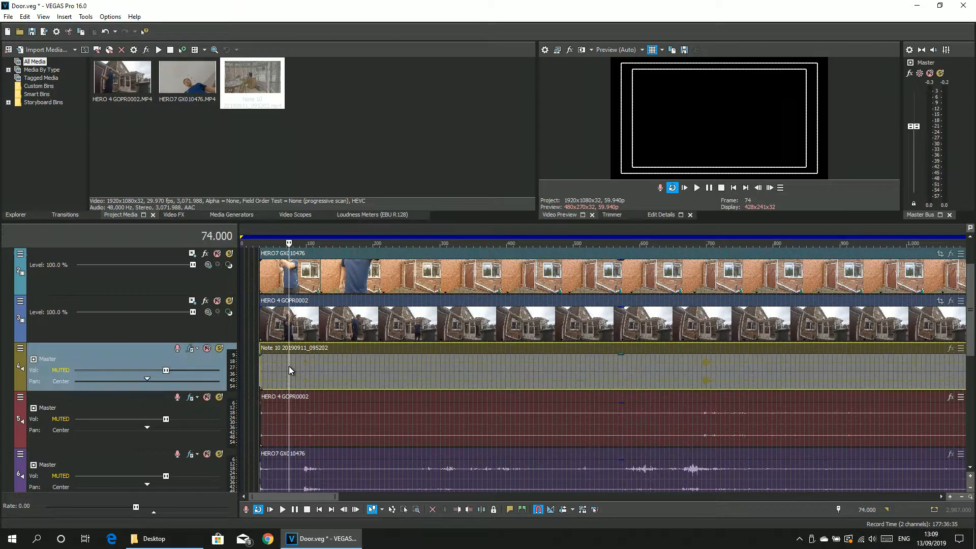
left_click(277, 422)
left_click(279, 474)
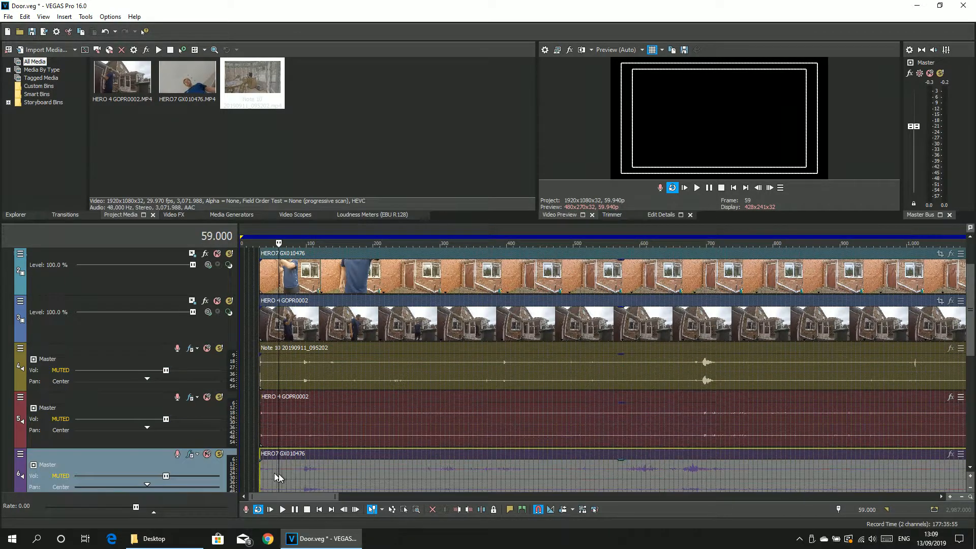
left_click(260, 225)
scroll(287, 413, "up", 7)
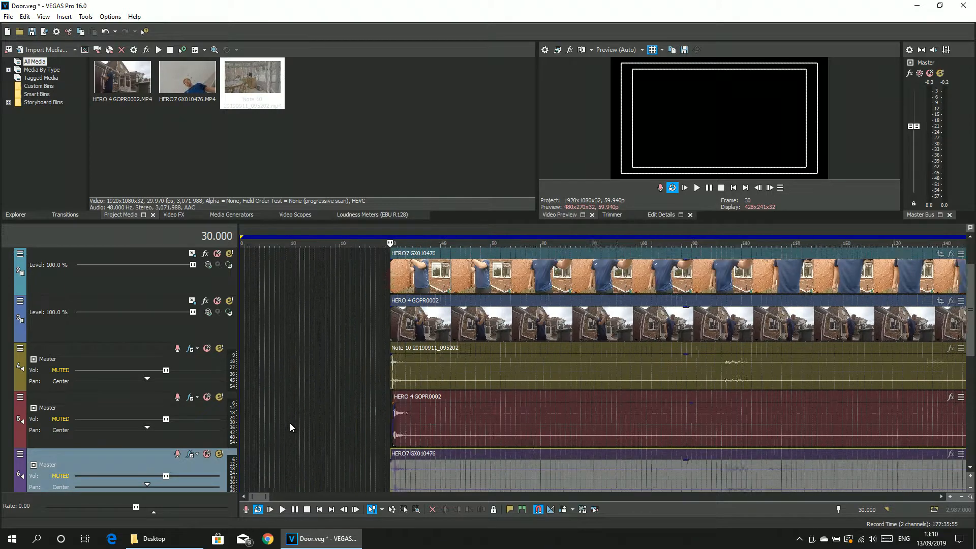
scroll(407, 429, "up", 4)
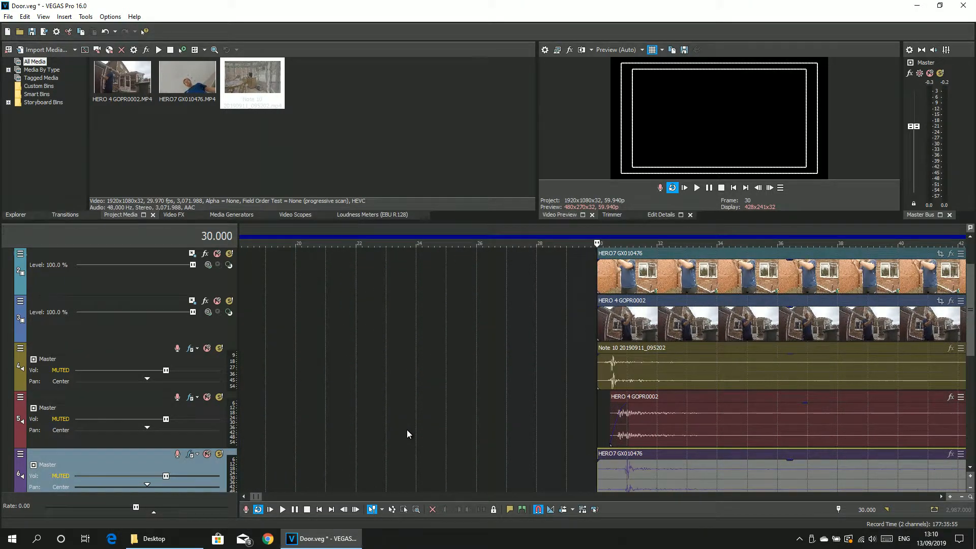
scroll(406, 430, "up", 3)
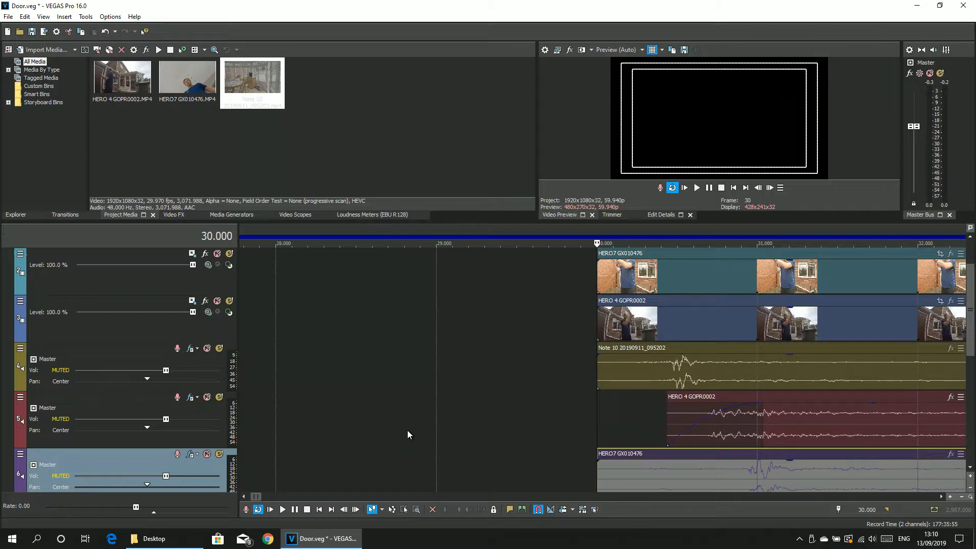
- Inspect how the start of the HERO 4 audio event is offset from its video event and the other clips
left_click_drag(597, 242, 500, 250)
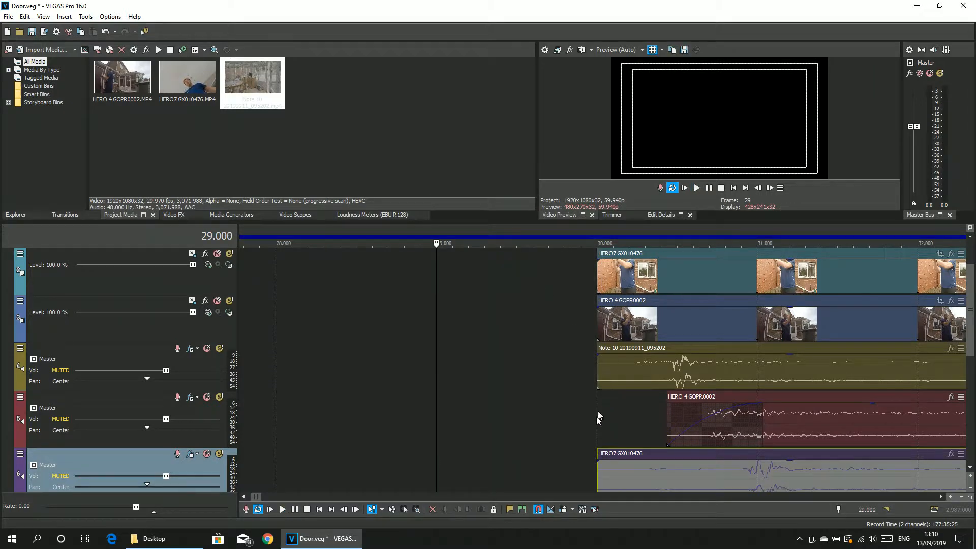
left_click(646, 420)
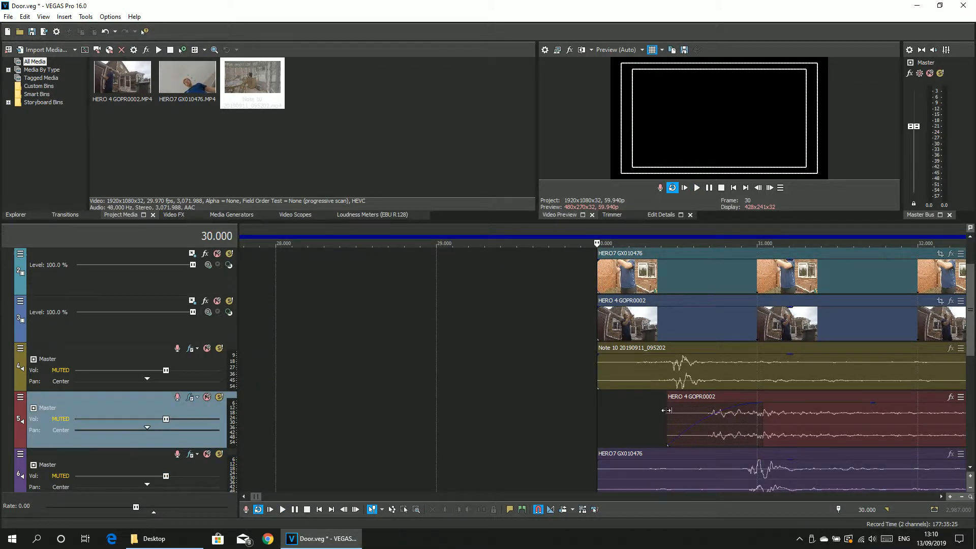
left_click(721, 426)
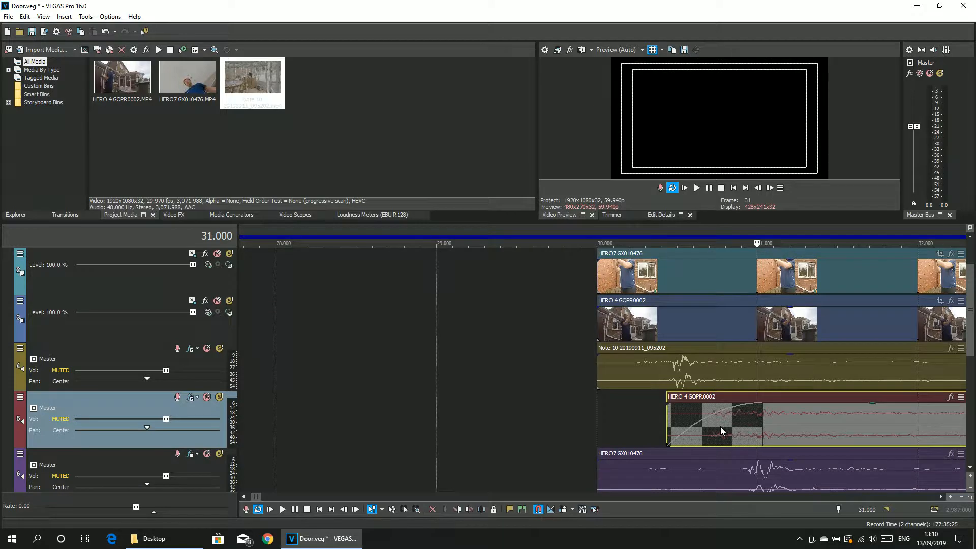
left_click(677, 321)
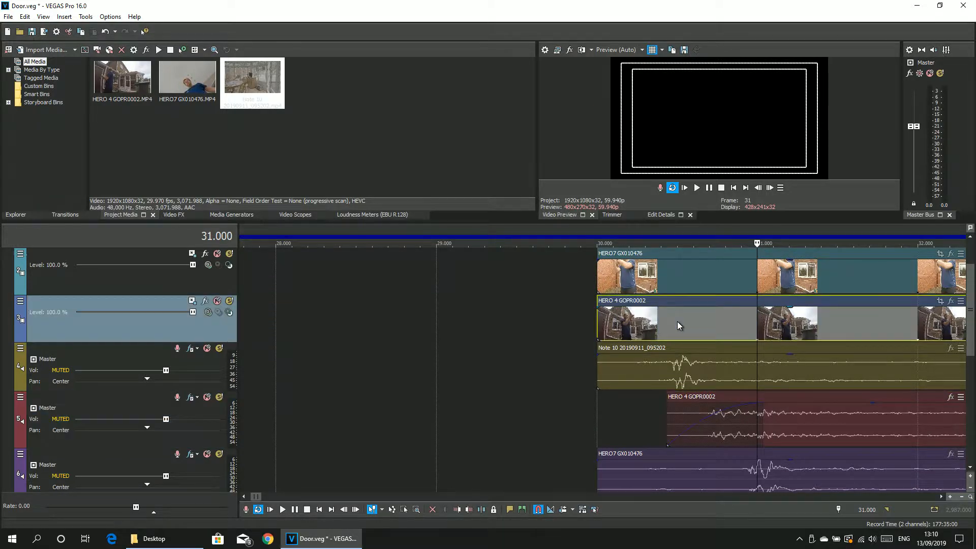
left_click(713, 426)
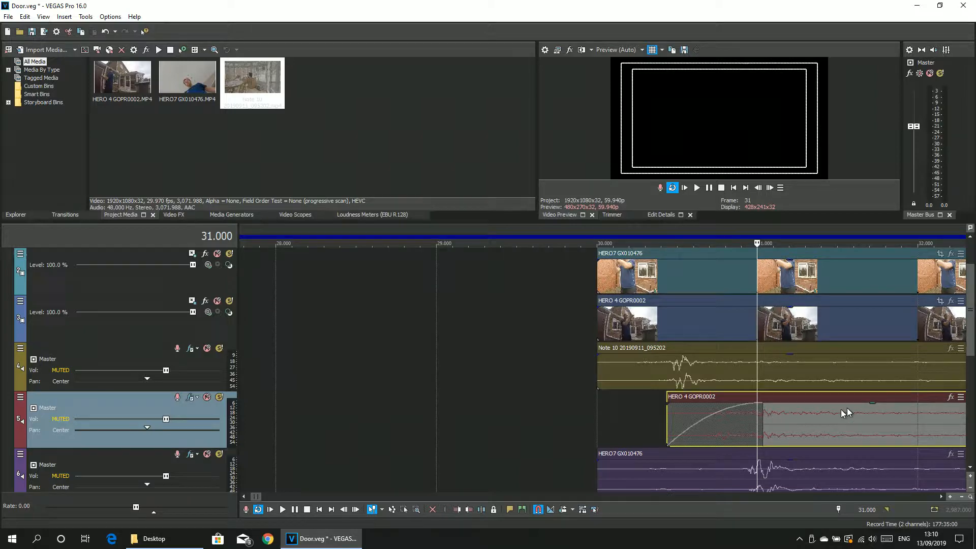
- Unmute the Backup track group, place the cursor at frame 30 and select the group's tracks
left_click_drag(971, 321, 971, 298)
left_click(594, 228)
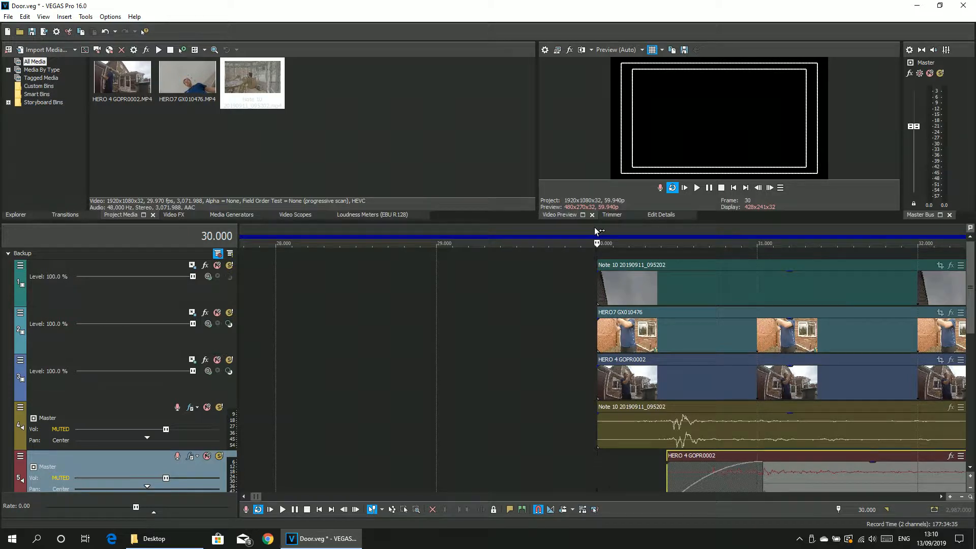
left_click(218, 253)
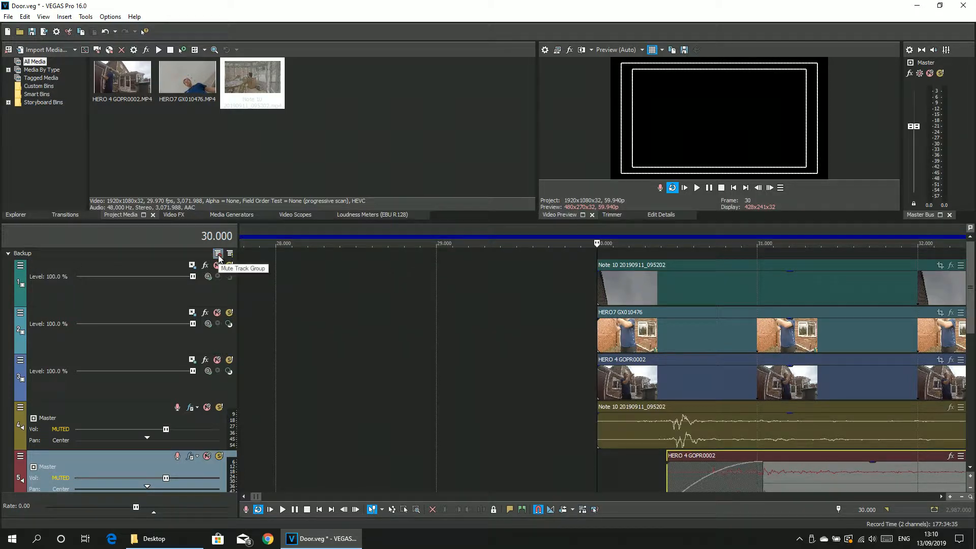
left_click(218, 255)
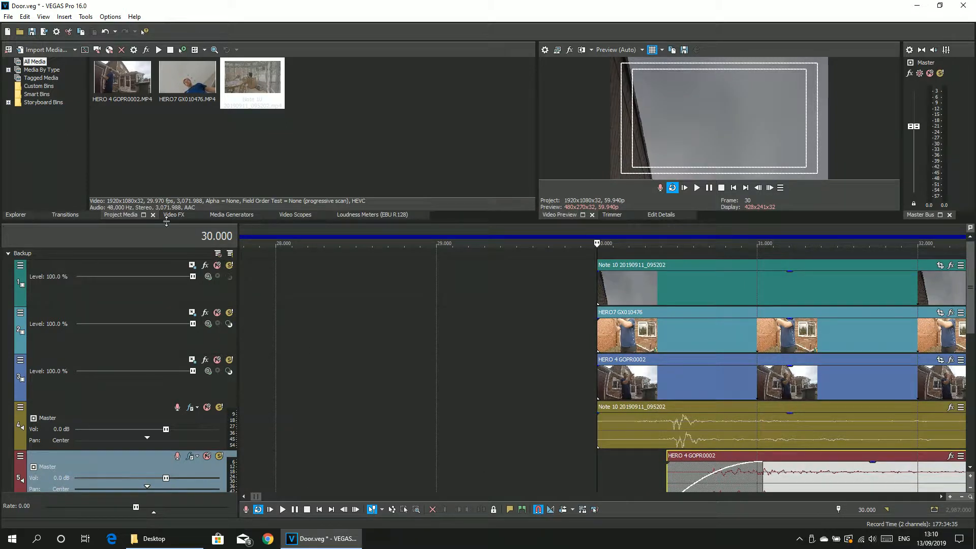
left_click(151, 252)
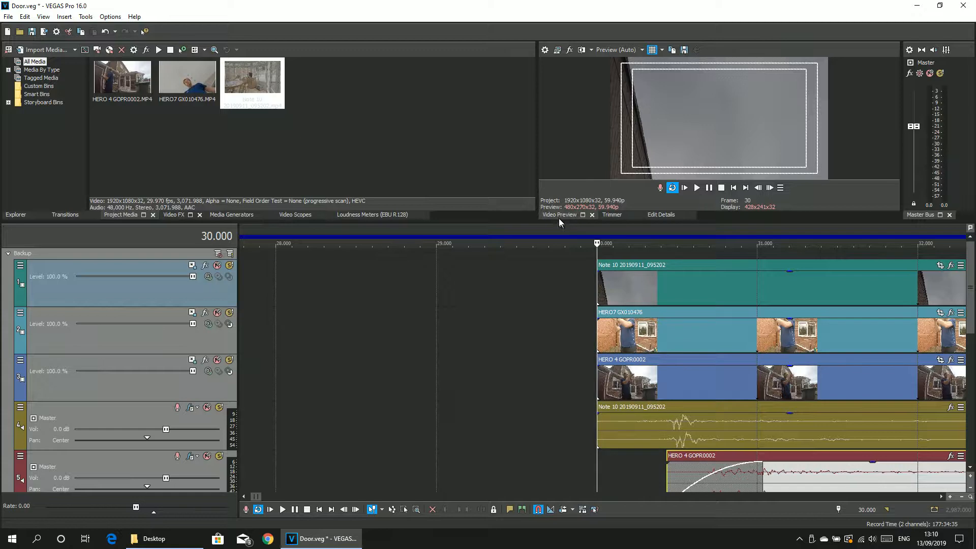
- Play the Backup group's clips from frame 30, return playback to frame 0 and stop it
left_click(693, 190)
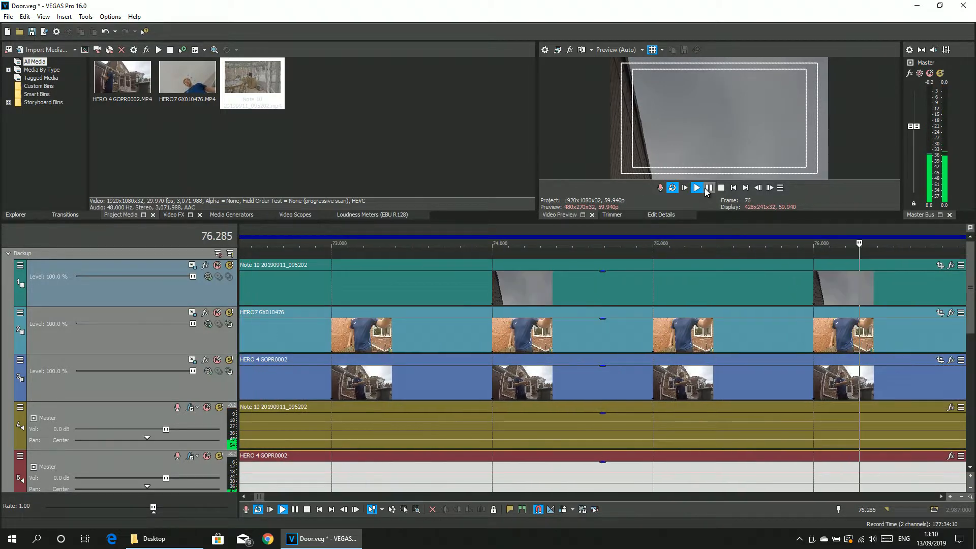
scroll(526, 388, "down", 10)
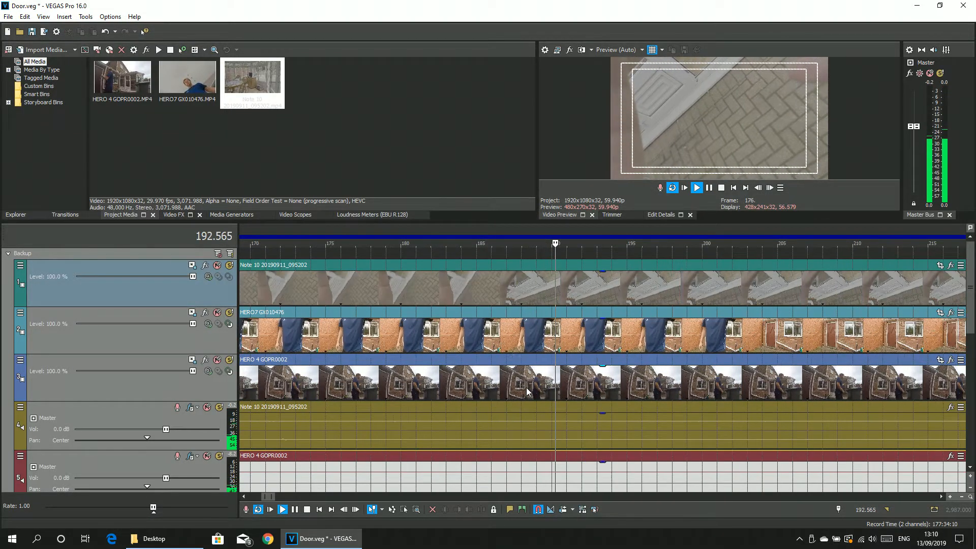
scroll(526, 388, "down", 8)
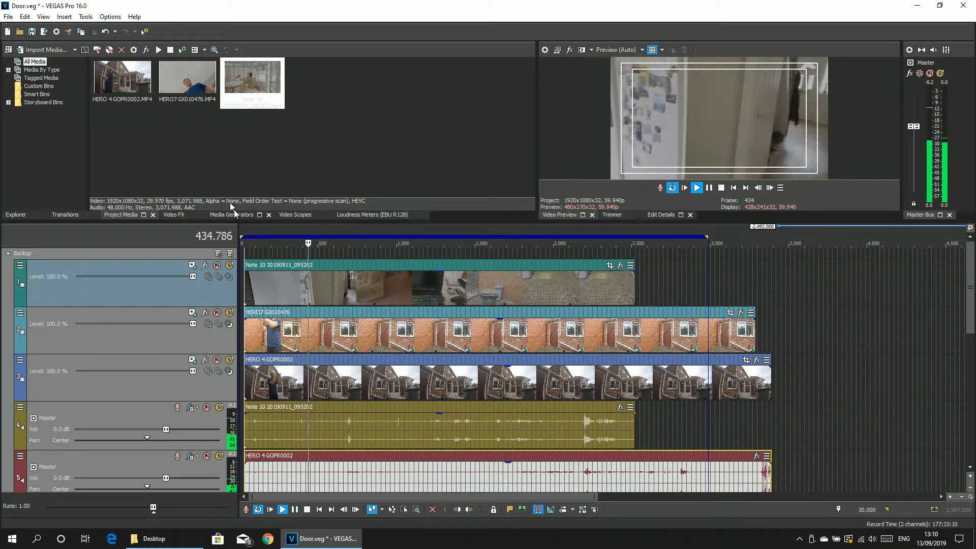
left_click(264, 267)
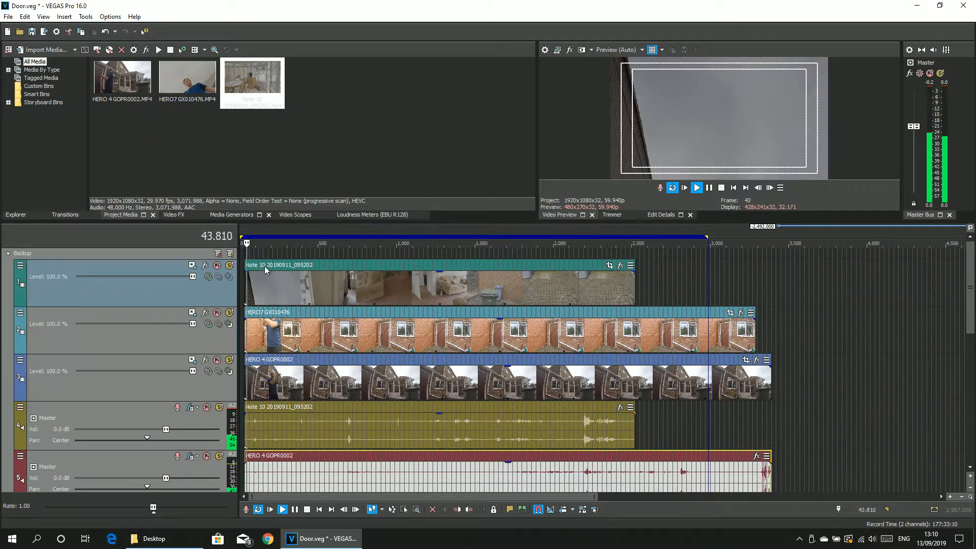
left_click(241, 227)
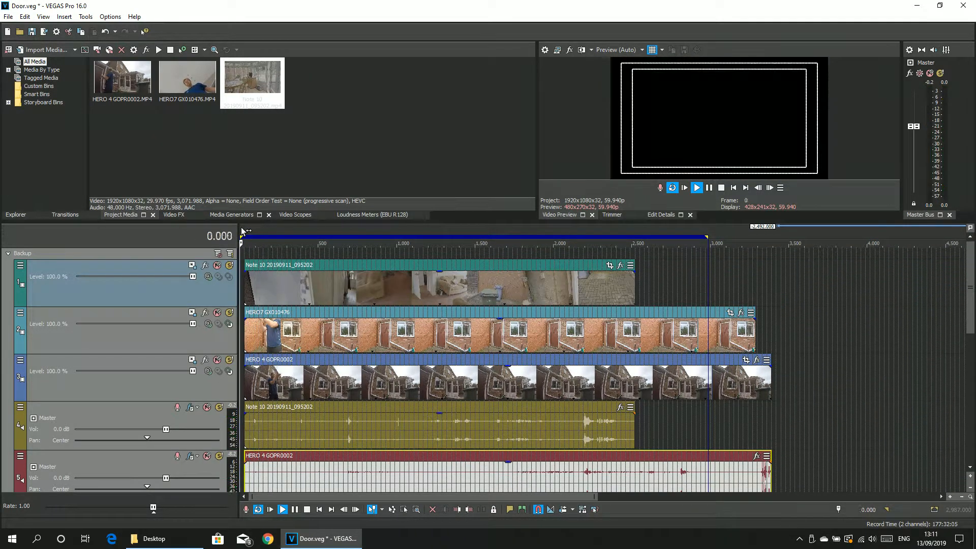
left_click(720, 188)
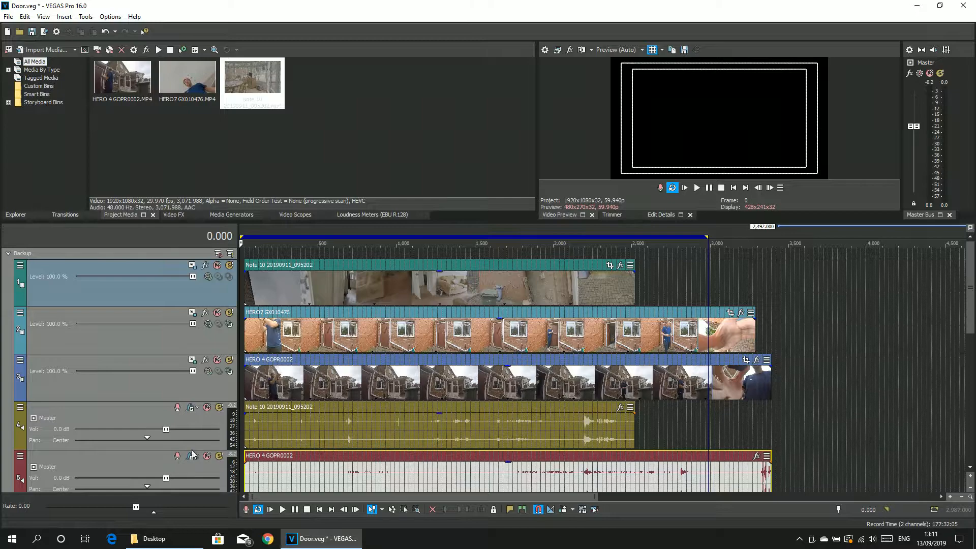
- Place the cursor at frame 30 and set the time selection to the full length of the Note 10 event on track 1
scroll(251, 424, "up", 3)
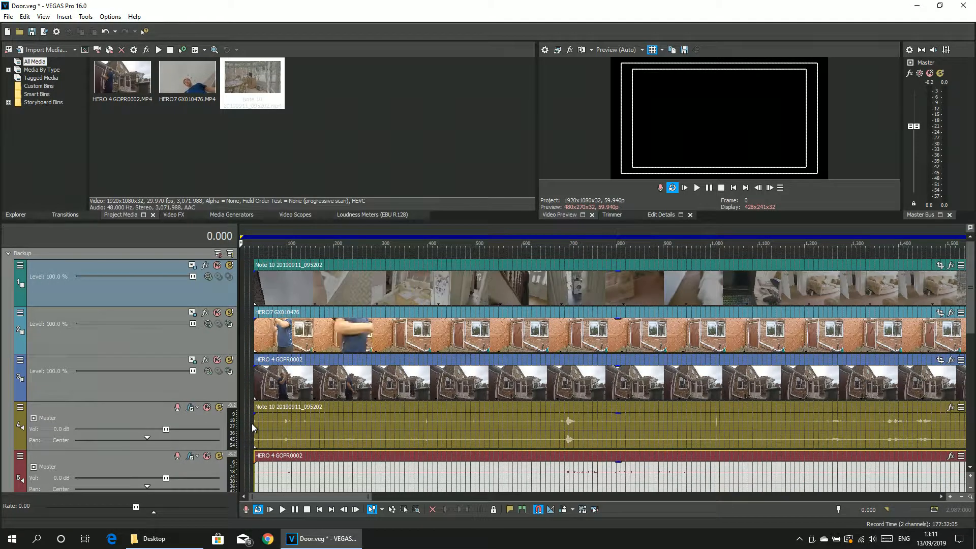
scroll(251, 423, "up", 5)
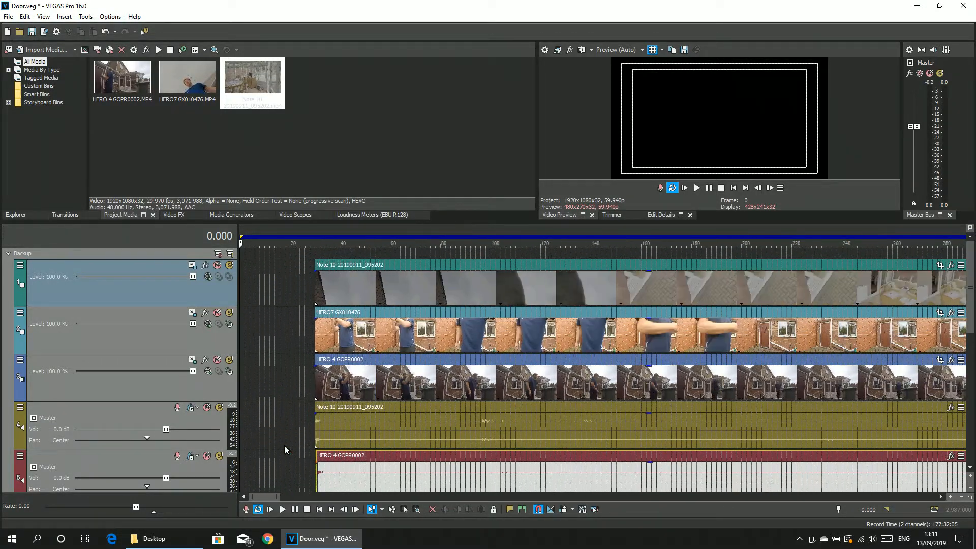
left_click(399, 239)
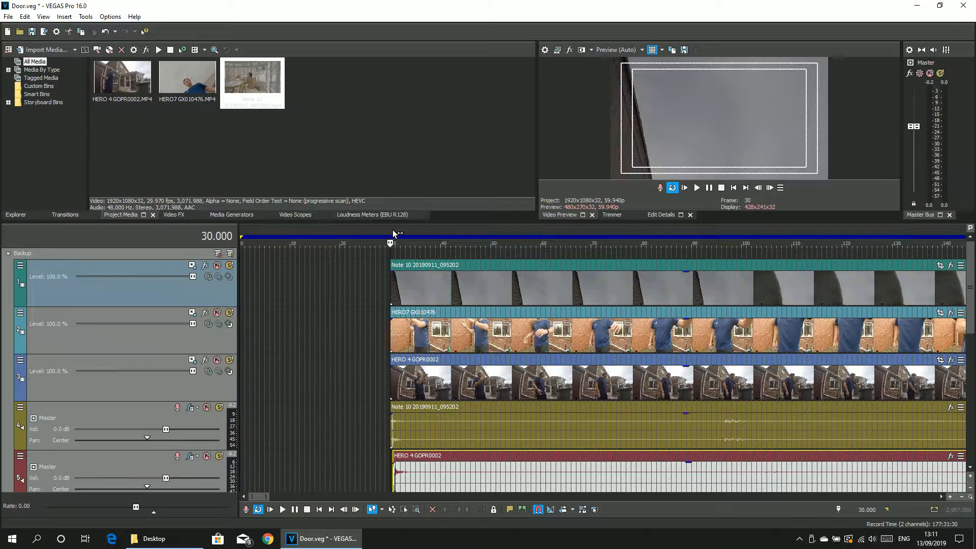
scroll(437, 428, "up", 3)
scroll(623, 431, "down", 1)
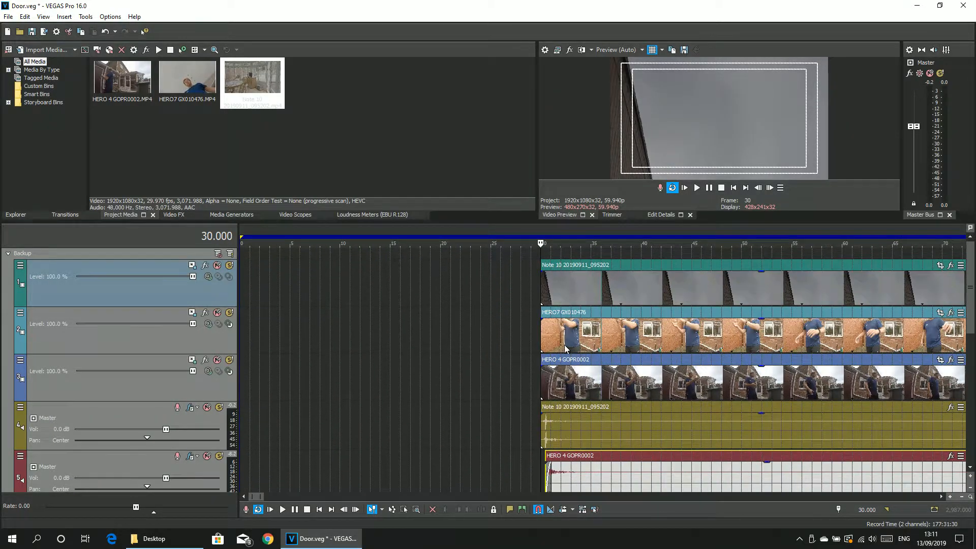
double_click(555, 292)
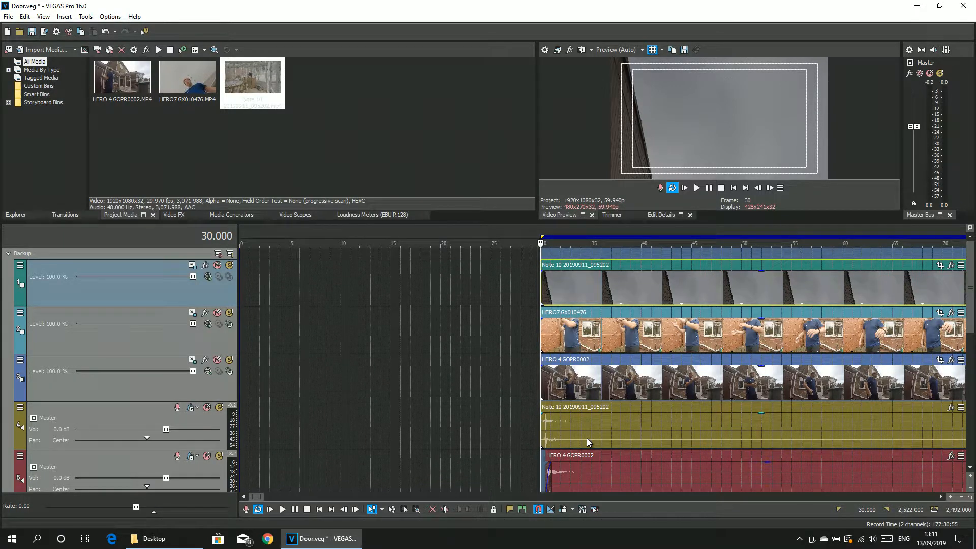
- Select the Note 10 video, Note 10 audio and HERO 4 audio events individually to check whether they are grouped
left_click(572, 482)
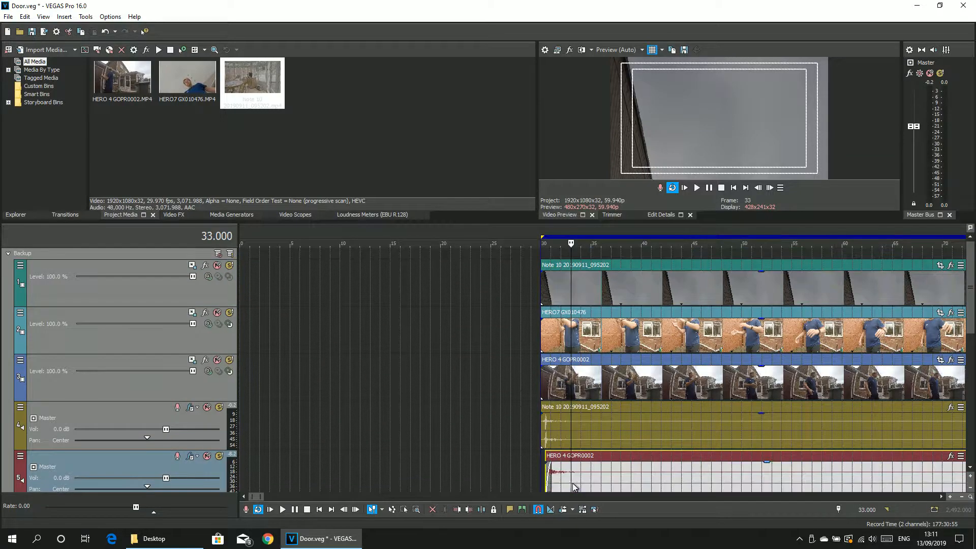
left_click(558, 286)
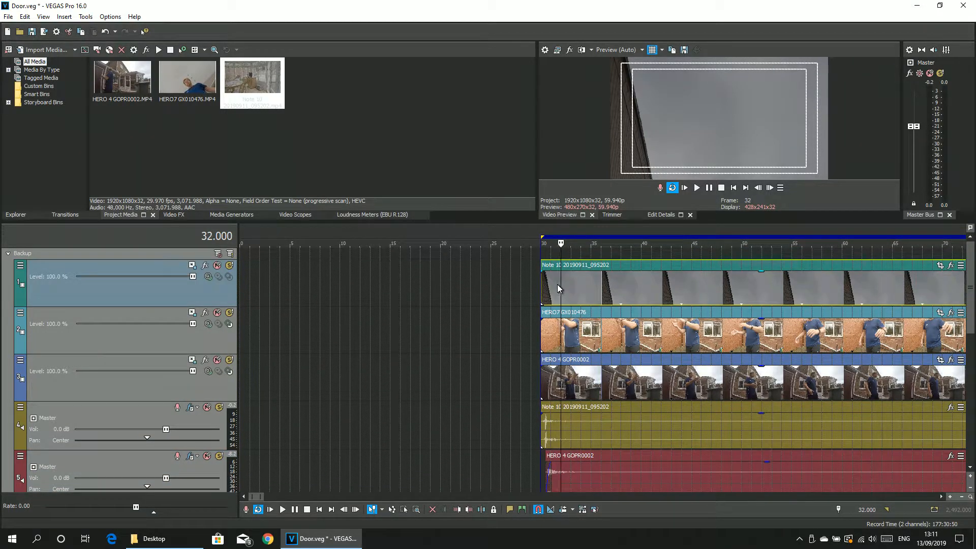
left_click(570, 295)
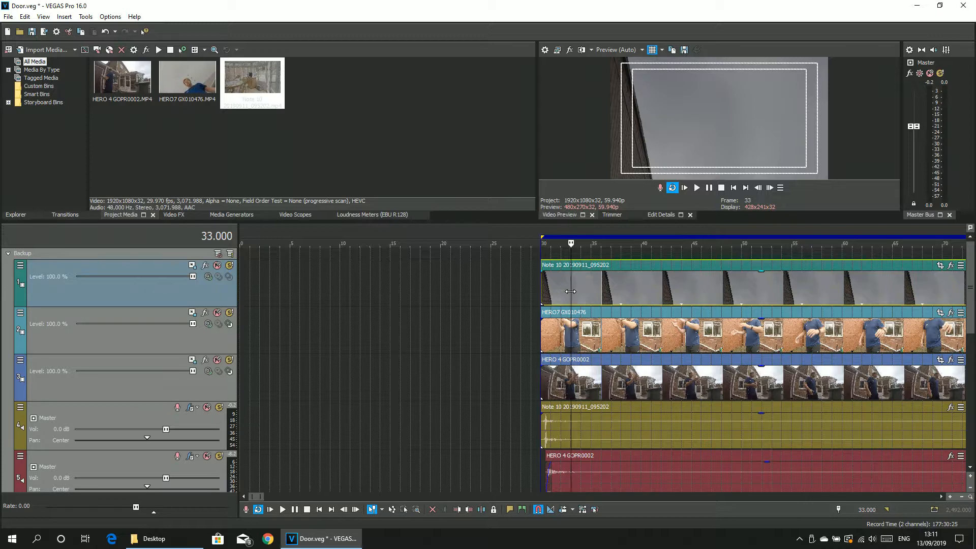
left_click(568, 432)
left_click(558, 285)
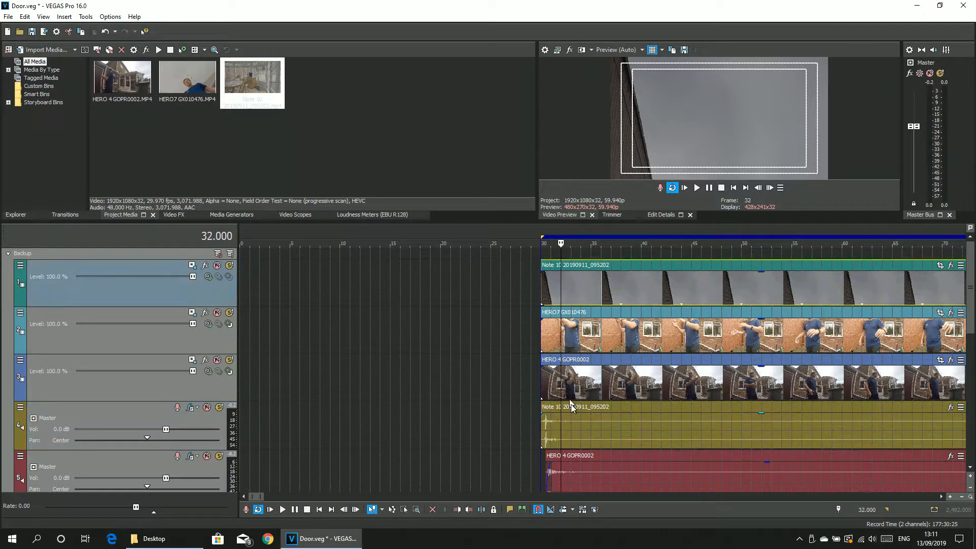
left_click(579, 433)
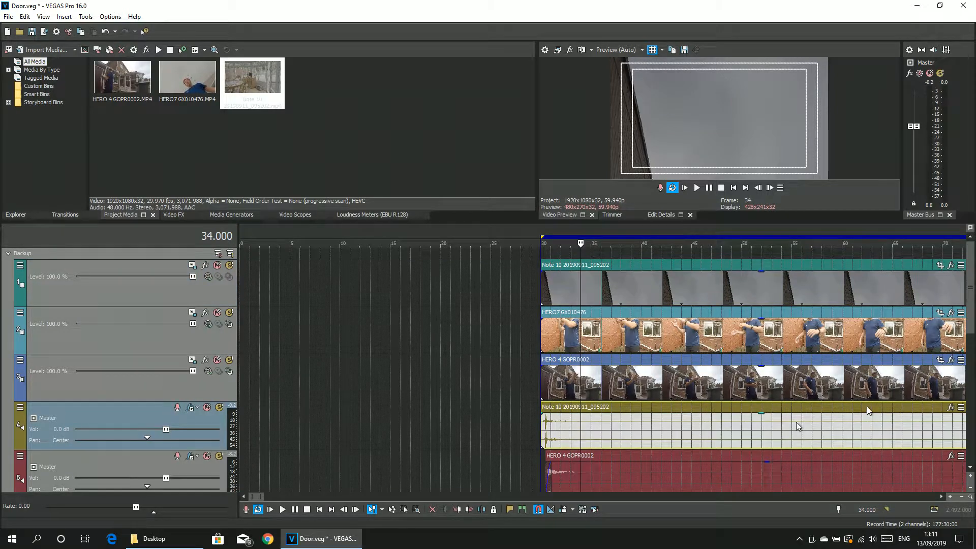
- Place the cursor at frame 30 and shift the HERO 4 audio event about 0.32 frames earlier, towards the Note 10 spike
left_click(969, 467)
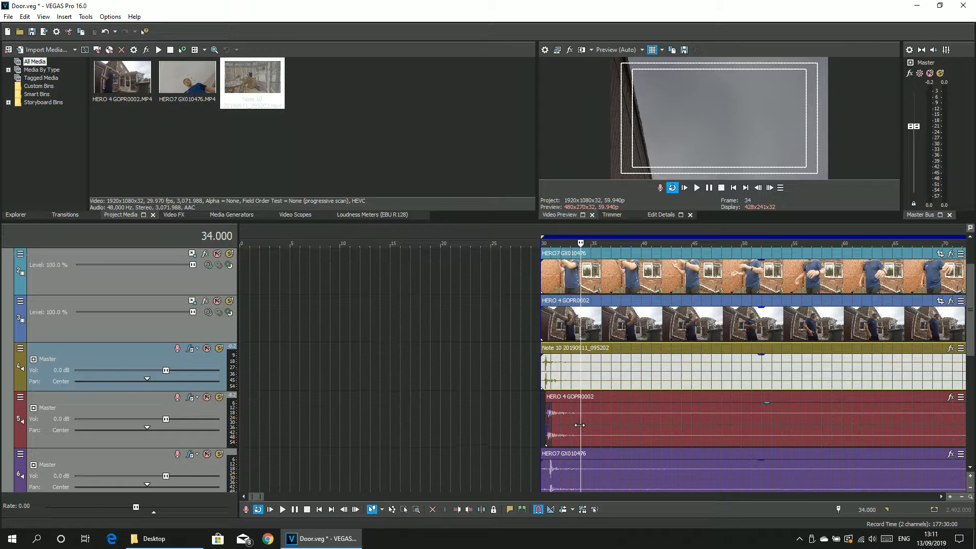
left_click(540, 226)
scroll(541, 226, "up", 4)
scroll(540, 227, "up", 4)
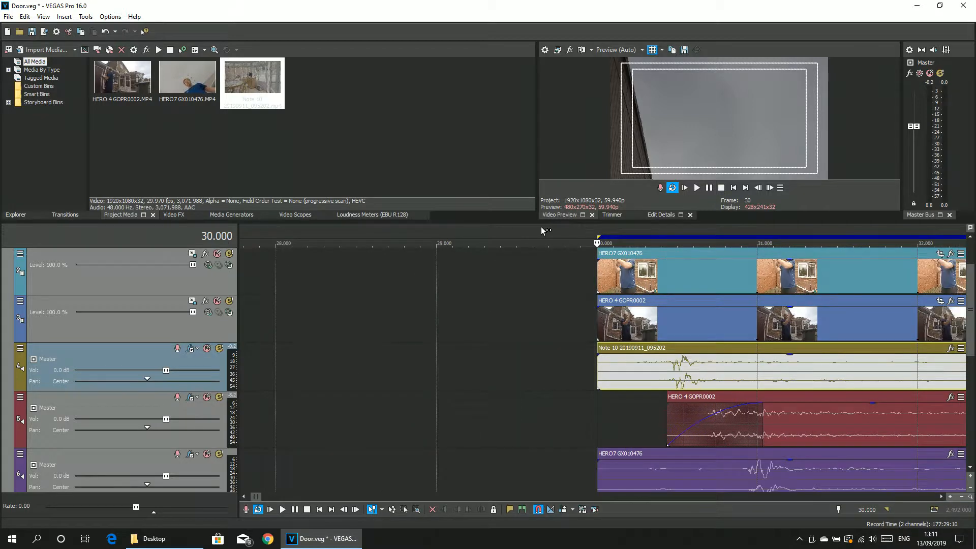
left_click(782, 418)
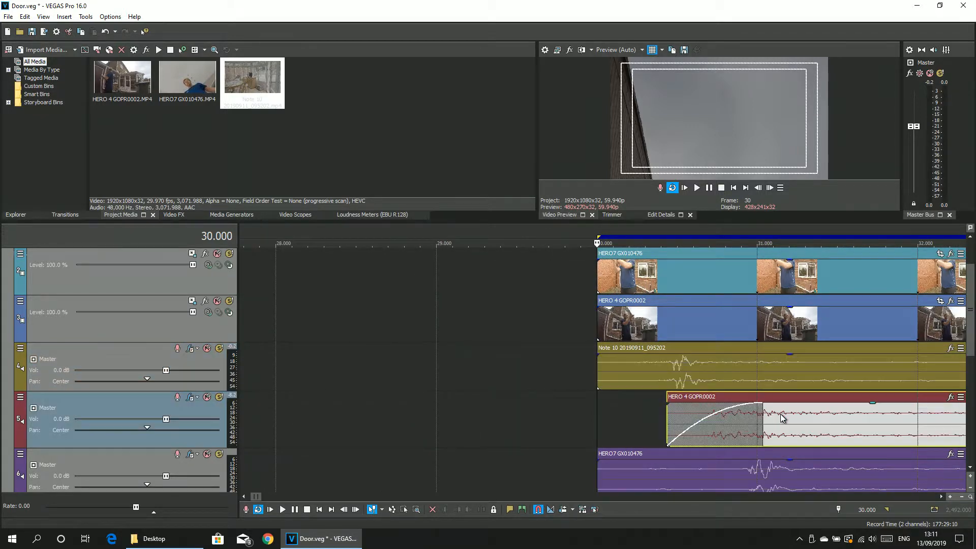
left_click_drag(779, 414, 736, 416)
left_click_drag(734, 417, 728, 418)
- Shift the HERO7 audio event about 0.54 frames earlier to match the Note 10 spike and nudge the HERO 4 audio to a -0.285 offset
left_click(815, 476)
left_click_drag(815, 476, 733, 472)
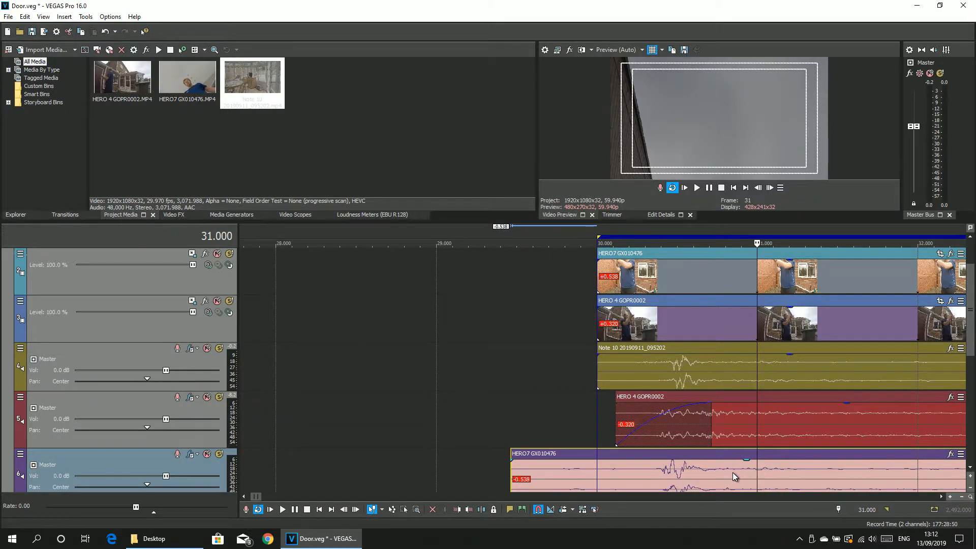
left_click(691, 428)
left_click_drag(691, 428, 697, 426)
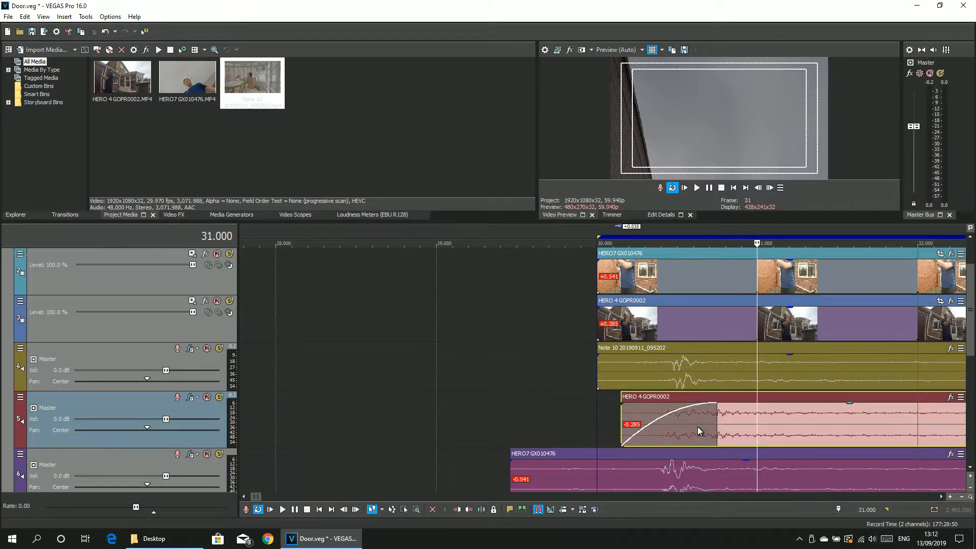
- Trim the start of the HERO7 audio event to frame 30 and remove the fade-ins from the HERO7 and HERO 4 audio events
left_click_drag(507, 478, 597, 476)
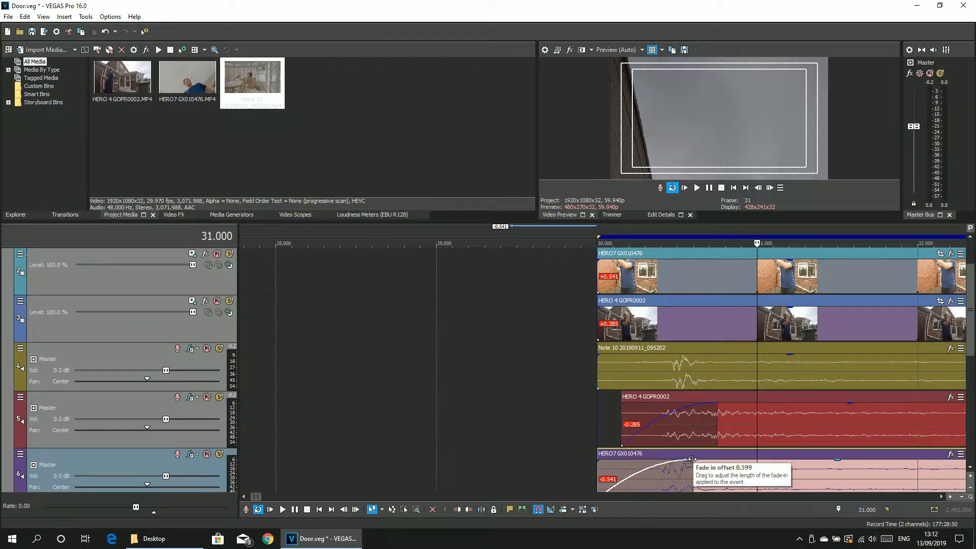
left_click_drag(690, 459, 595, 459)
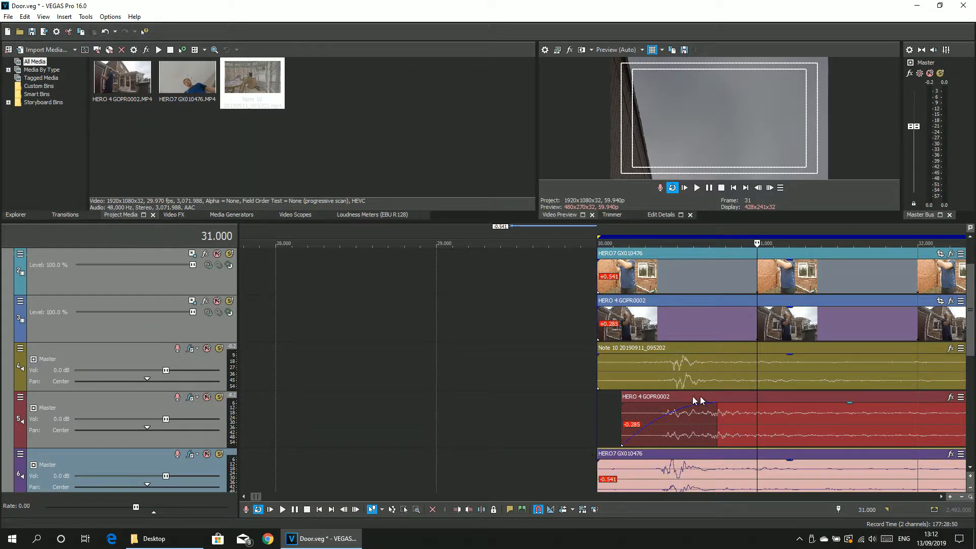
left_click_drag(713, 399, 614, 401)
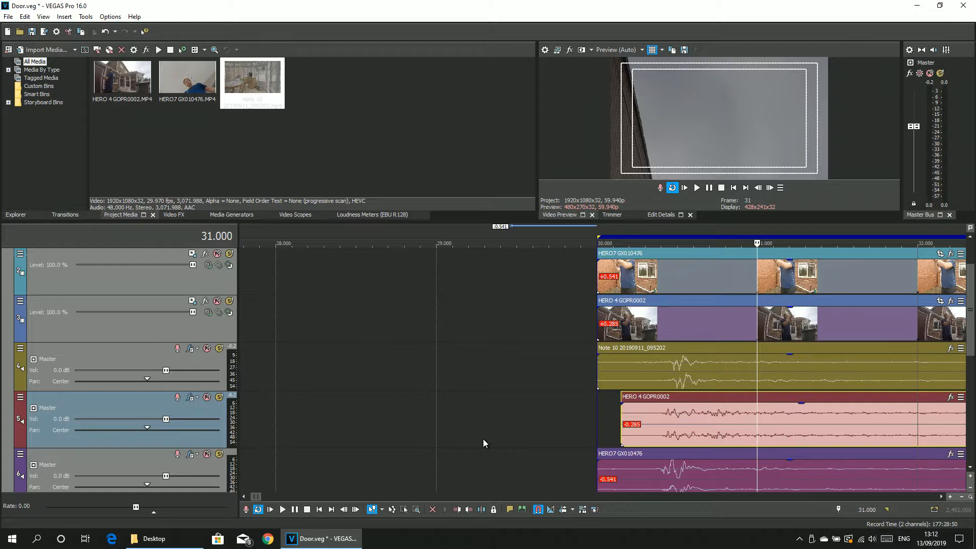
- Save the project with the aligned audio events
scroll(598, 359, "down", 2)
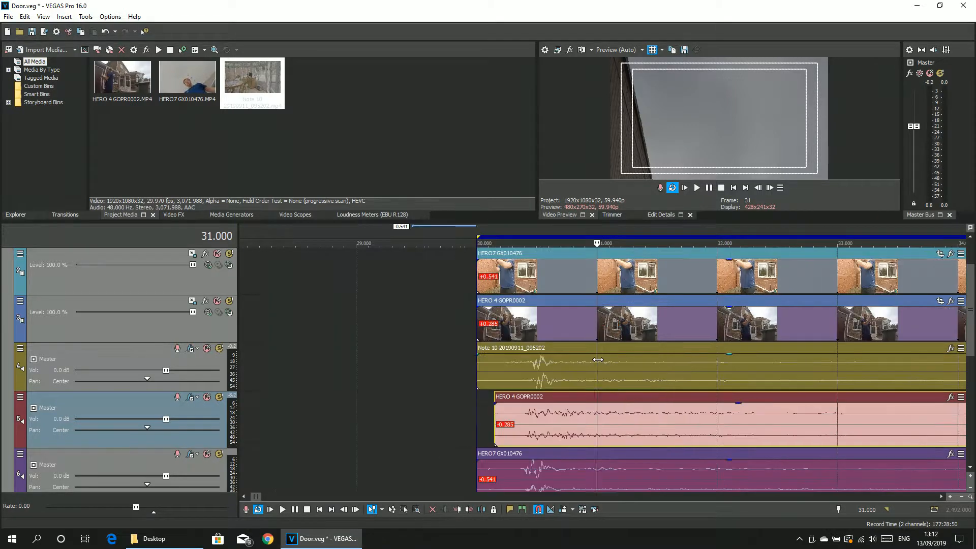
scroll(598, 359, "down", 3)
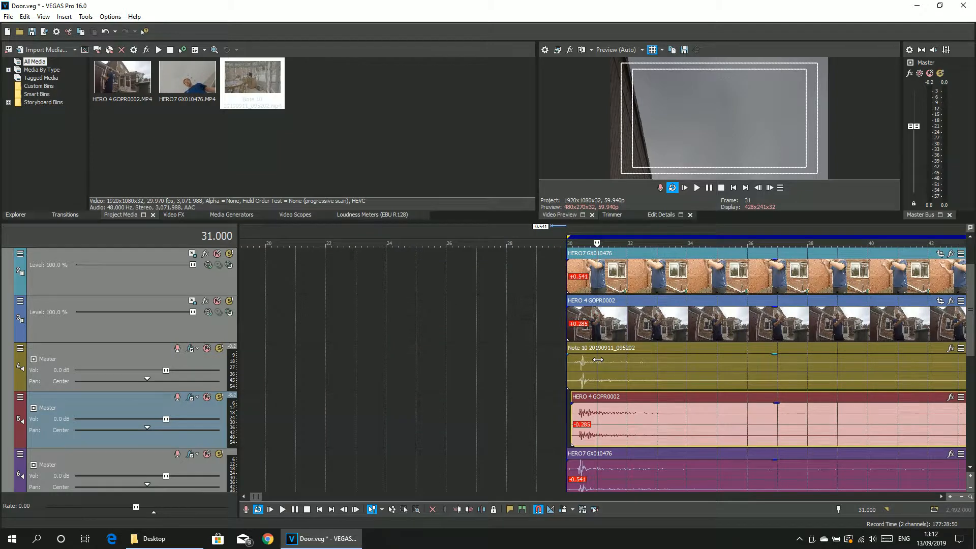
scroll(598, 359, "down", 3)
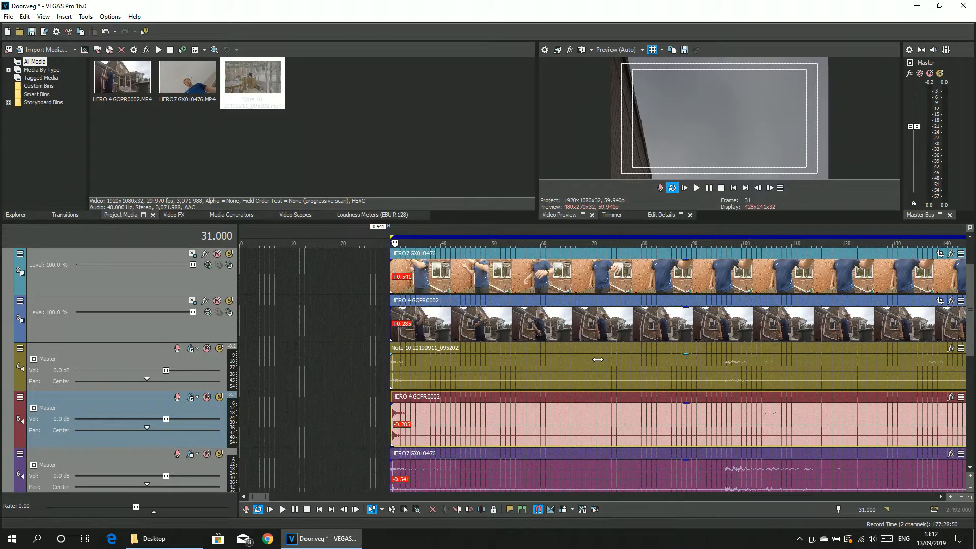
scroll(485, 361, "down", 1)
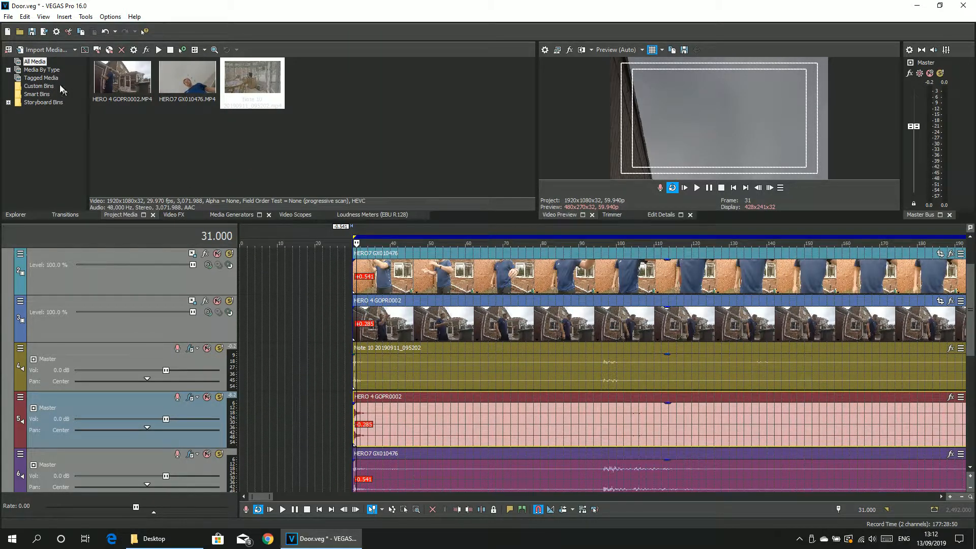
left_click(9, 17)
left_click(18, 66)
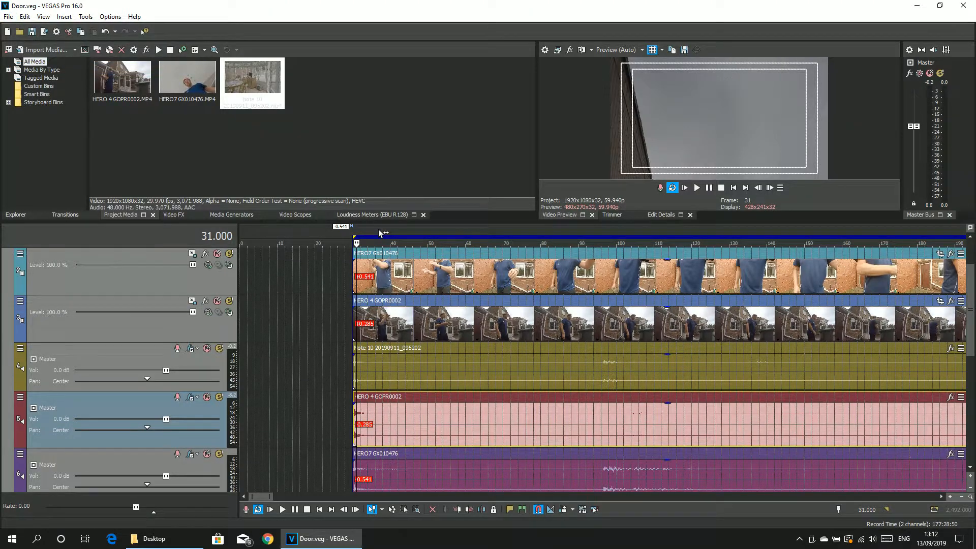
- Move all events together to start at frame 0 and set the time selection to the full length of the clips
scroll(429, 383, "down", 6)
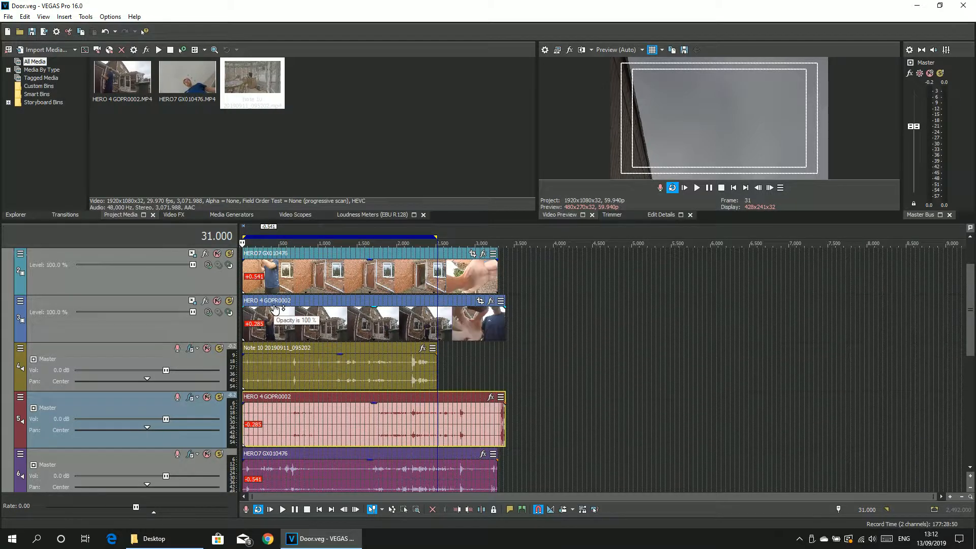
key("ctrl+a")
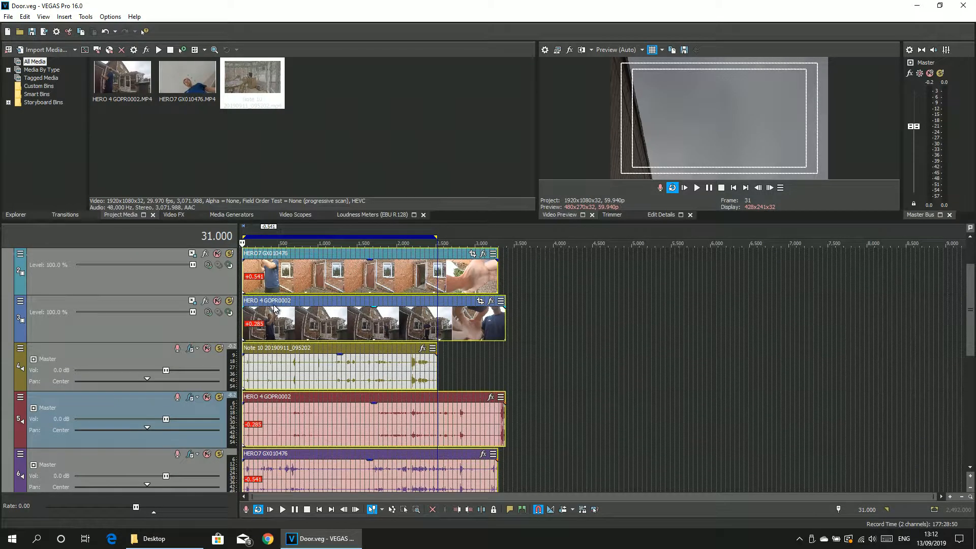
left_click_drag(315, 271, 312, 271)
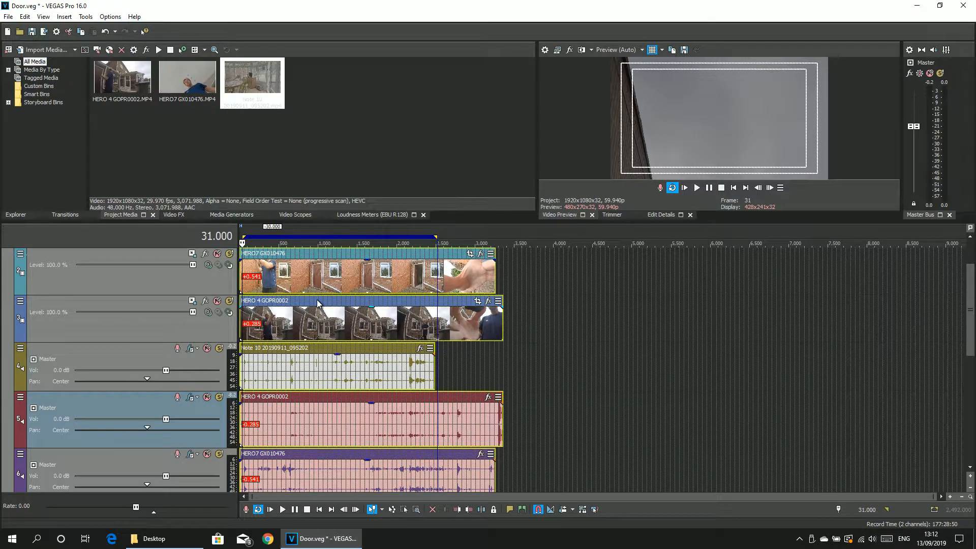
double_click(358, 231)
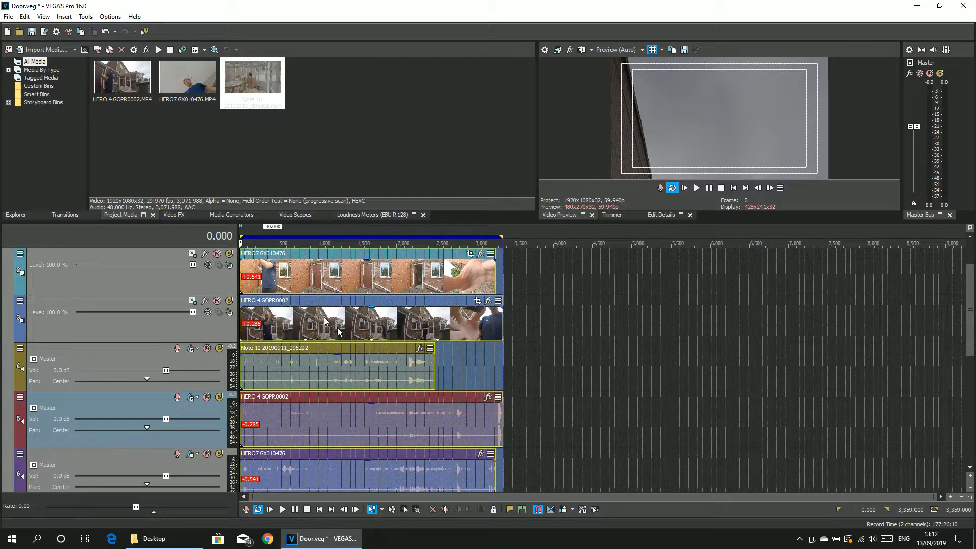
- Review the HERO7 and HERO 4 video events at several points along their length
left_click(287, 269)
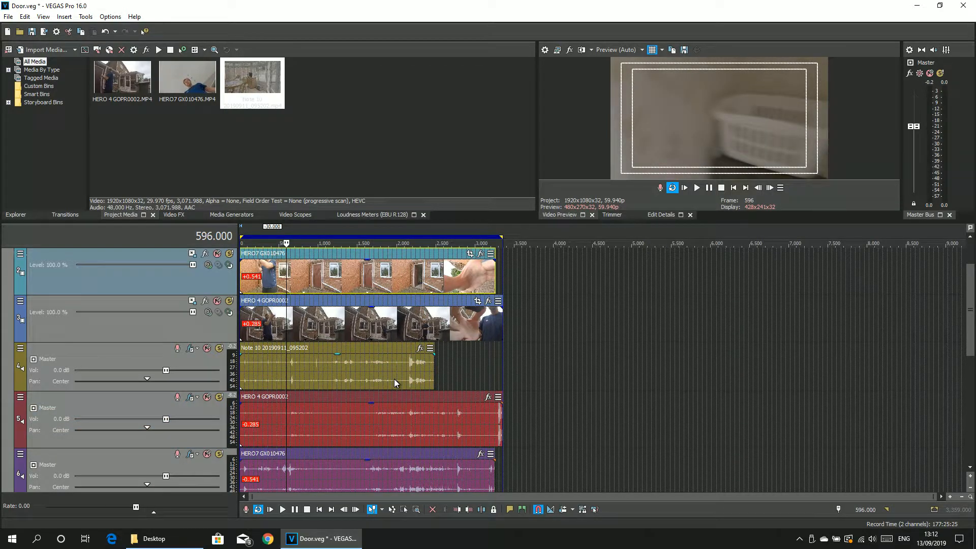
left_click(250, 264)
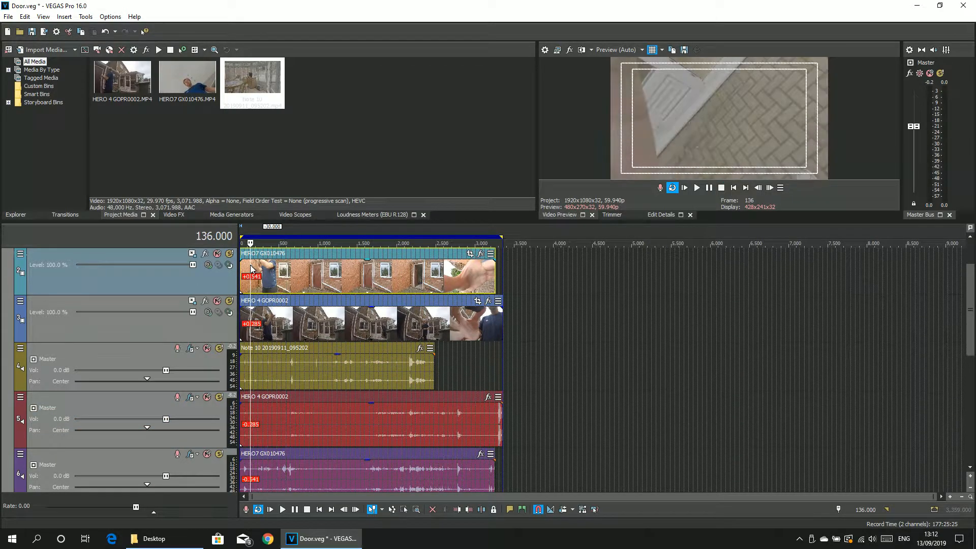
left_click(344, 270)
left_click(406, 270)
left_click(452, 269)
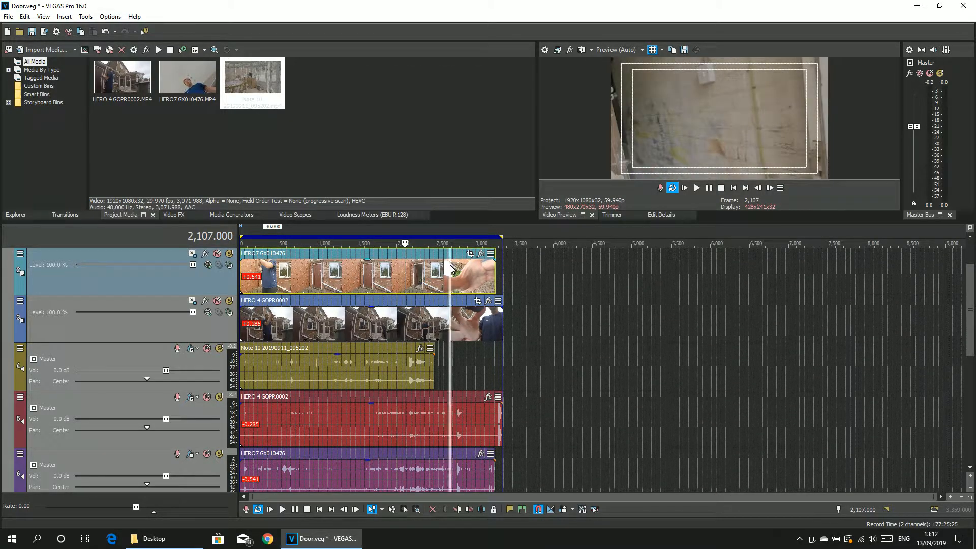
left_click(274, 316)
left_click(375, 319)
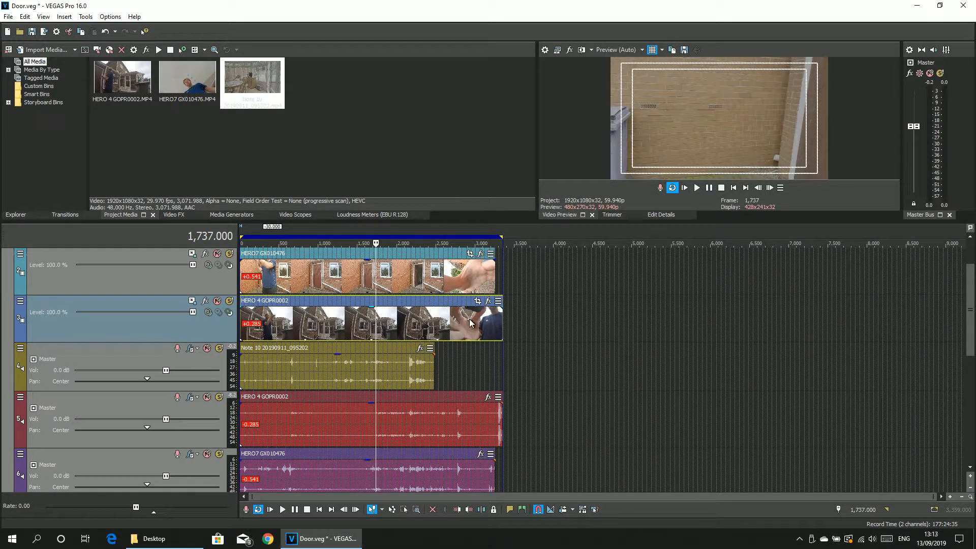
- Inspect the ends of the HERO7 and HERO 4 video events at frames 3,189 and 3,289
left_click(489, 225)
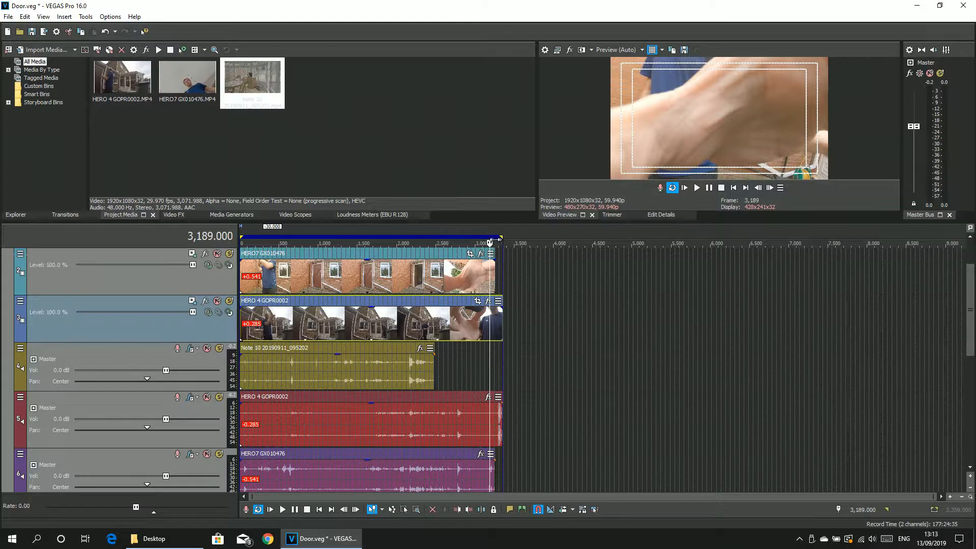
scroll(502, 247, "up", 3)
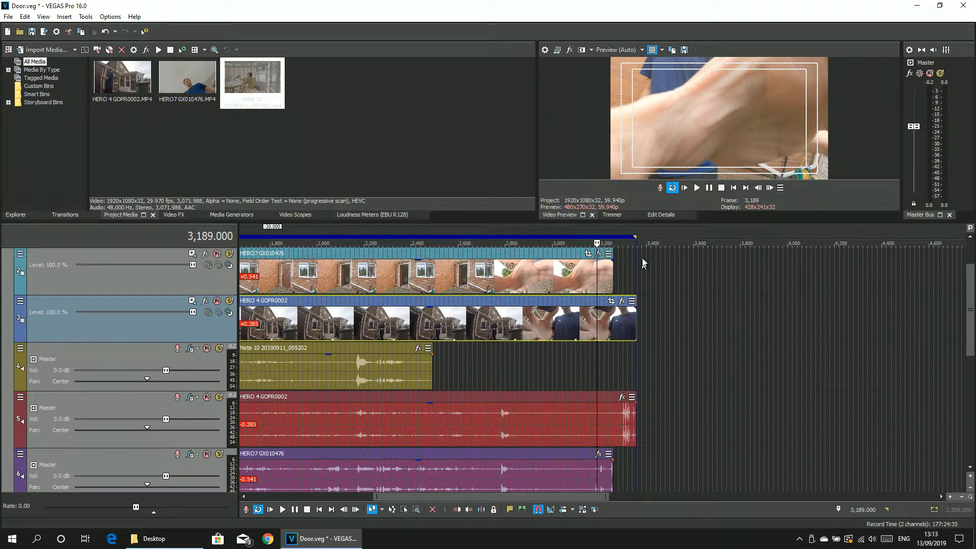
left_click(620, 227)
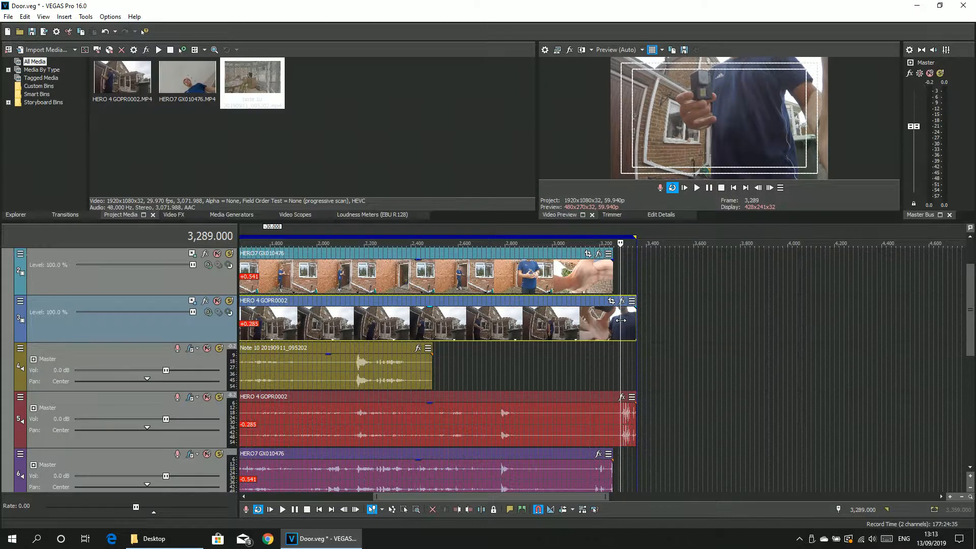
scroll(563, 398, "down", 2)
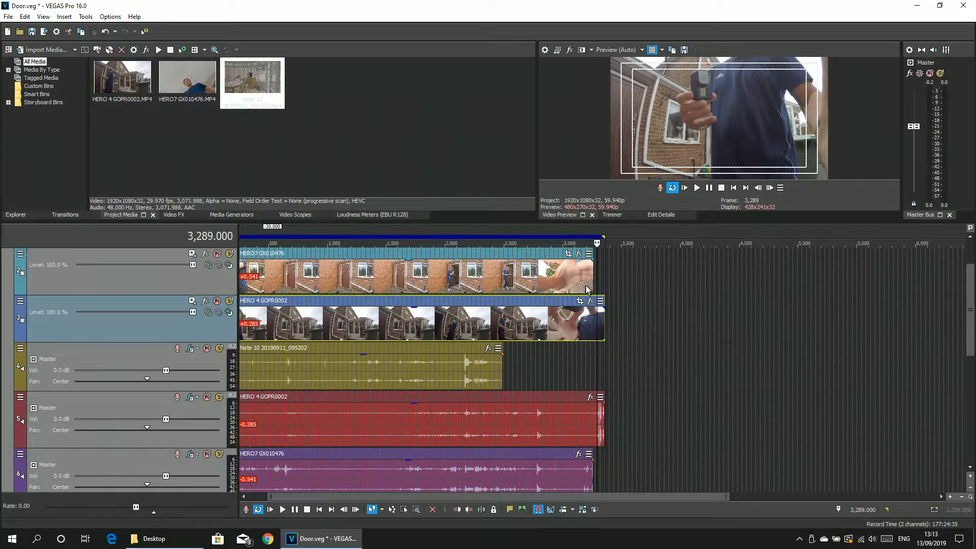
scroll(325, 373, "down", 2)
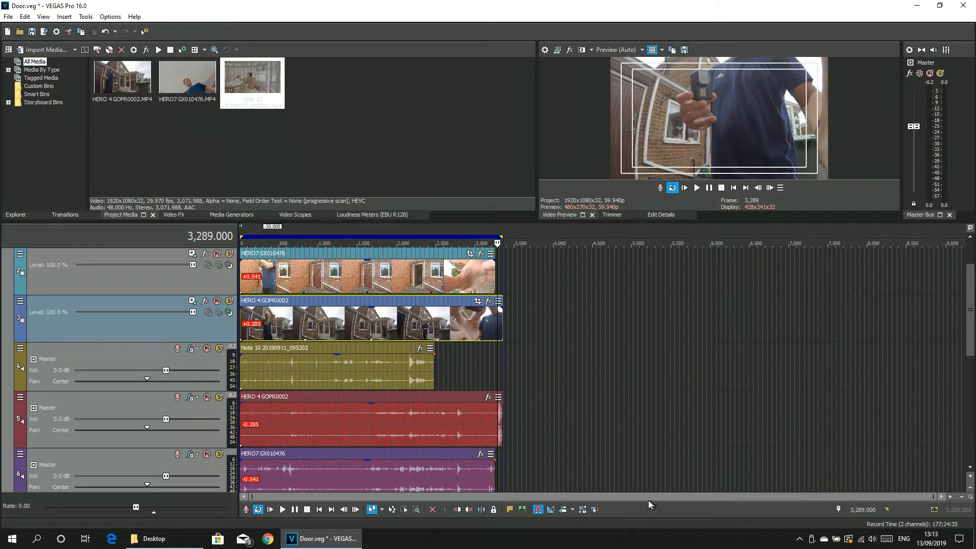
- Collapse the Backup track group and delete the empty tracks 7 and 8 below it
scroll(48, 312, "up", 2)
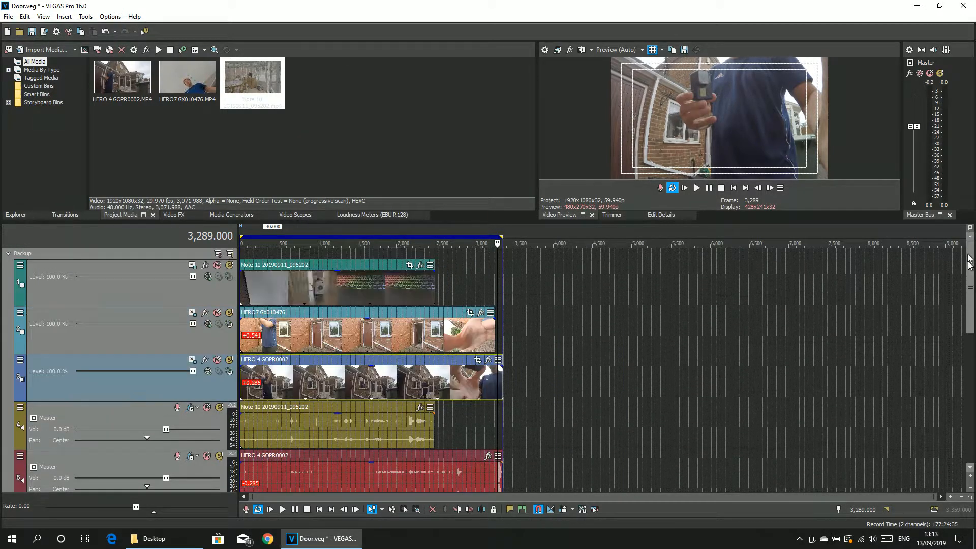
left_click(8, 253)
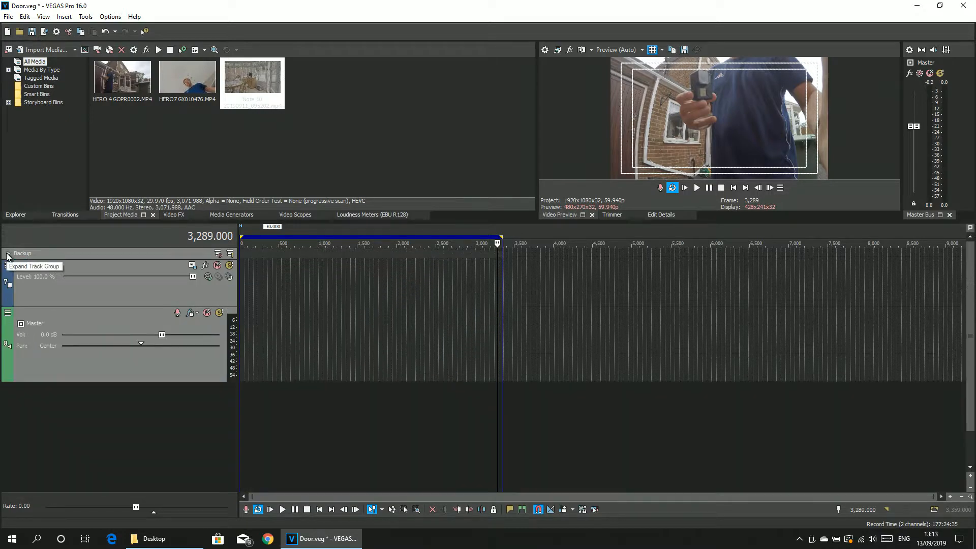
right_click(88, 361)
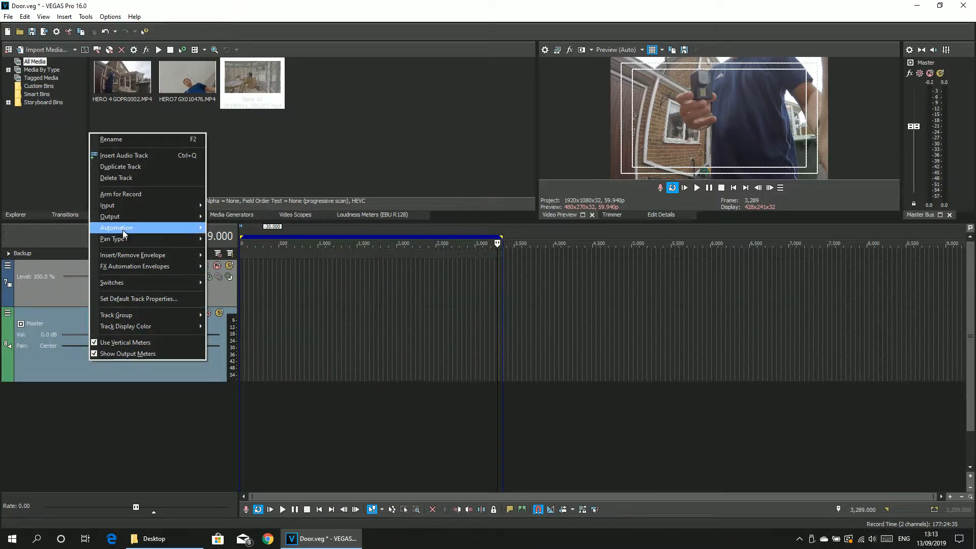
left_click(121, 179)
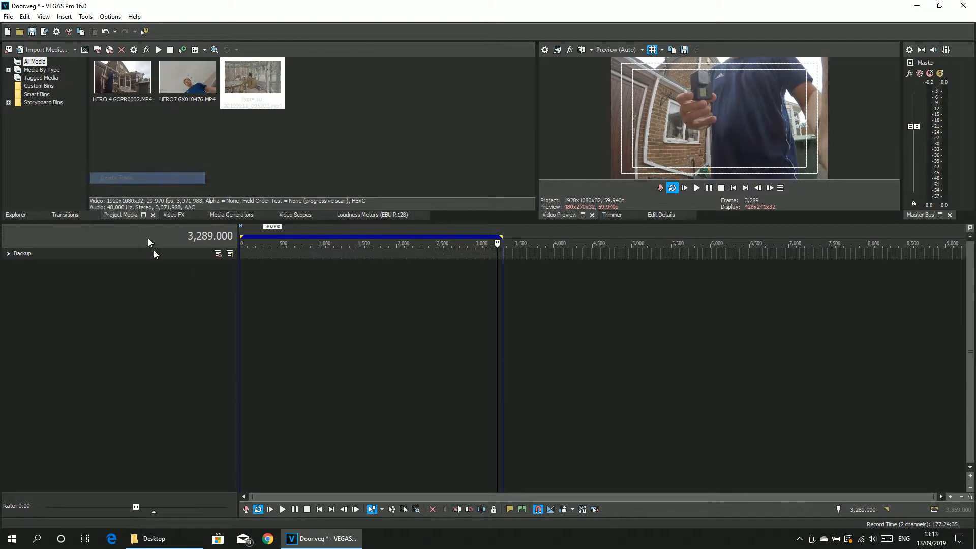
- Mute the Backup track group and save the project
left_click(217, 253)
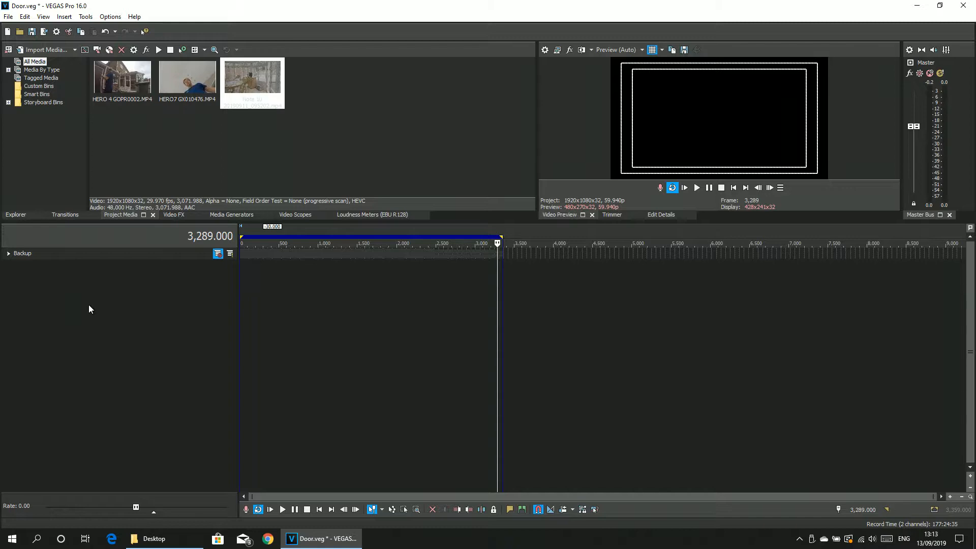
left_click(8, 16)
left_click(8, 17)
left_click(8, 17)
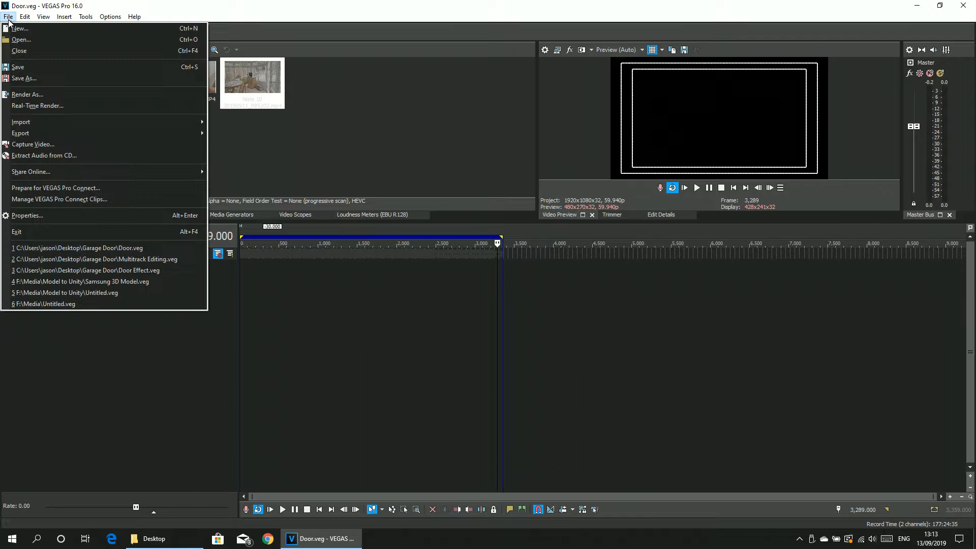
left_click(9, 18)
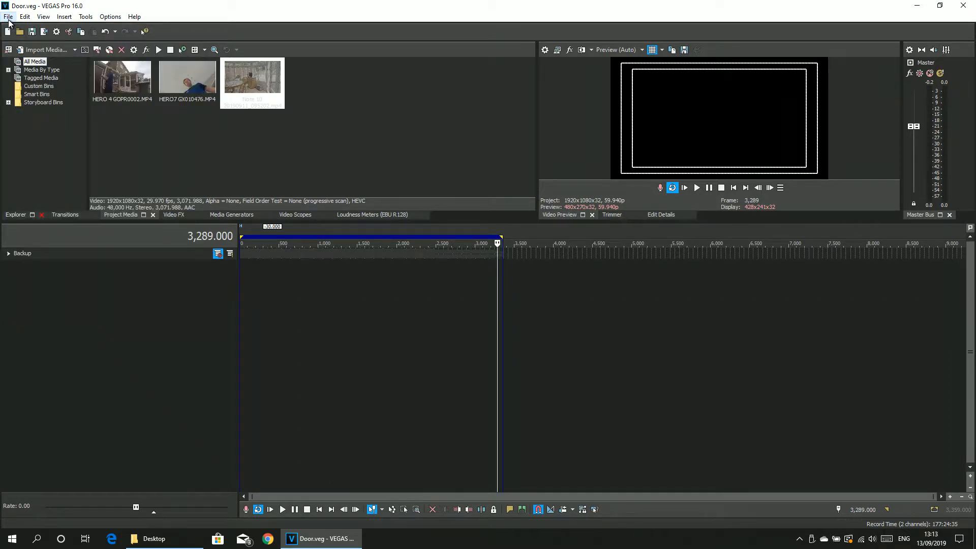
- Expand the Backup track group, duplicate all its tracks and move the duplicates out of the group to below it
left_click(32, 255)
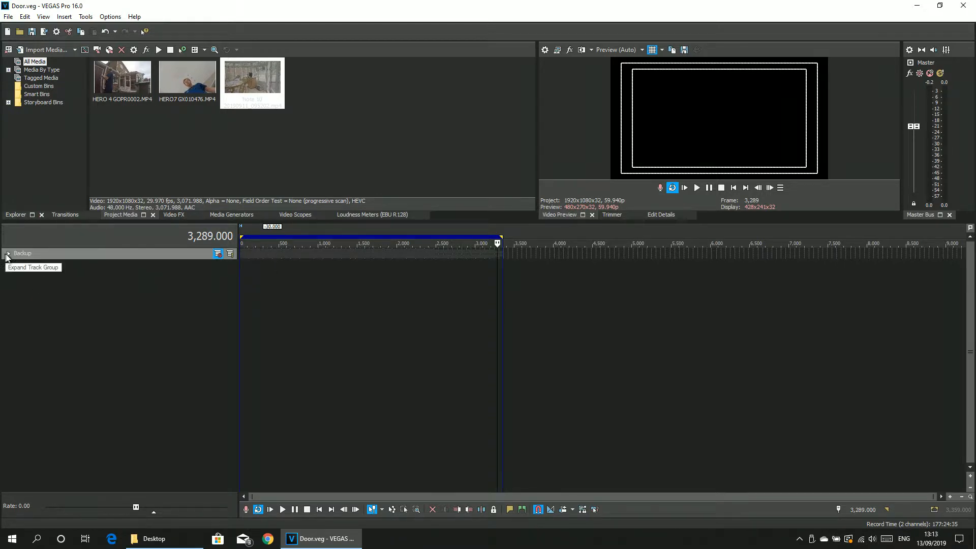
left_click(8, 254)
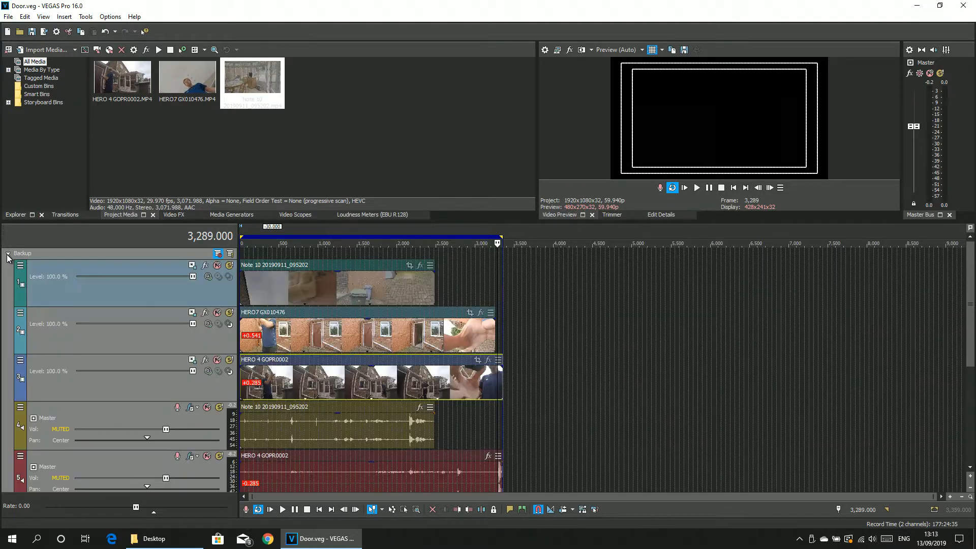
left_click(78, 291)
left_click(79, 252)
right_click(51, 249)
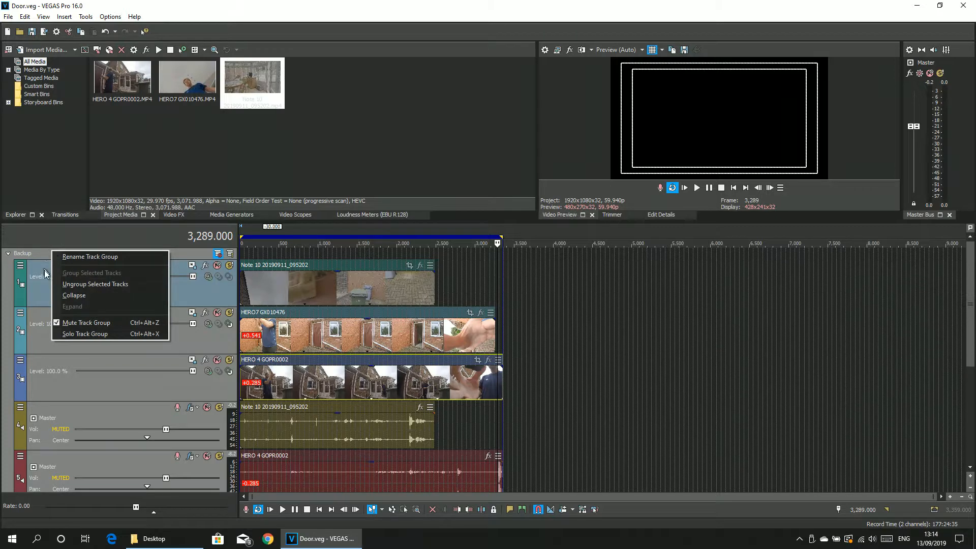
right_click(32, 292)
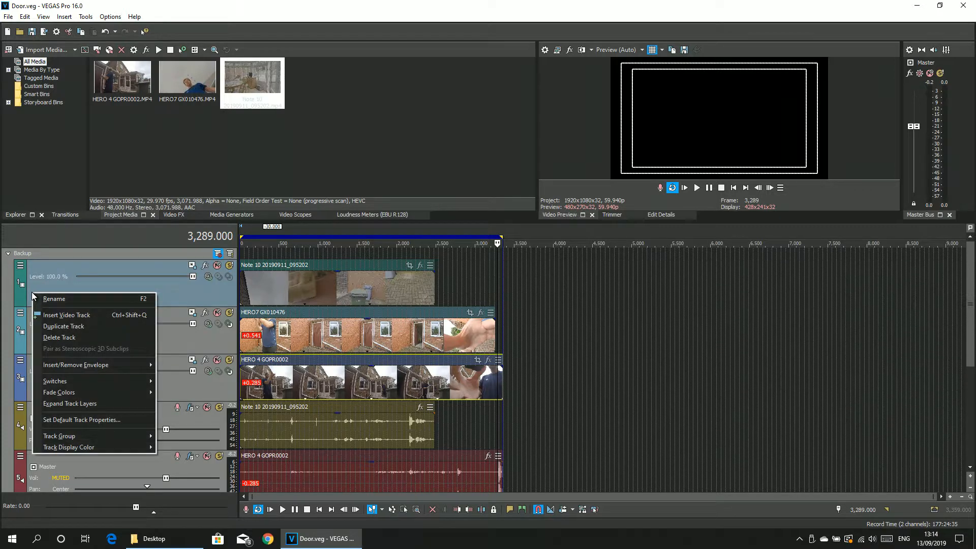
left_click(94, 326)
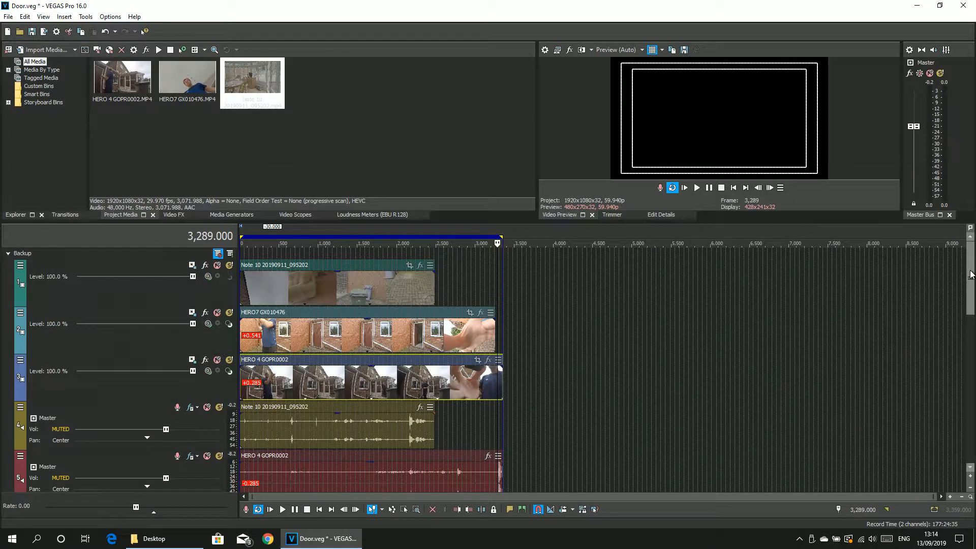
left_click_drag(973, 283, 974, 414)
left_click_drag(118, 316, 118, 431)
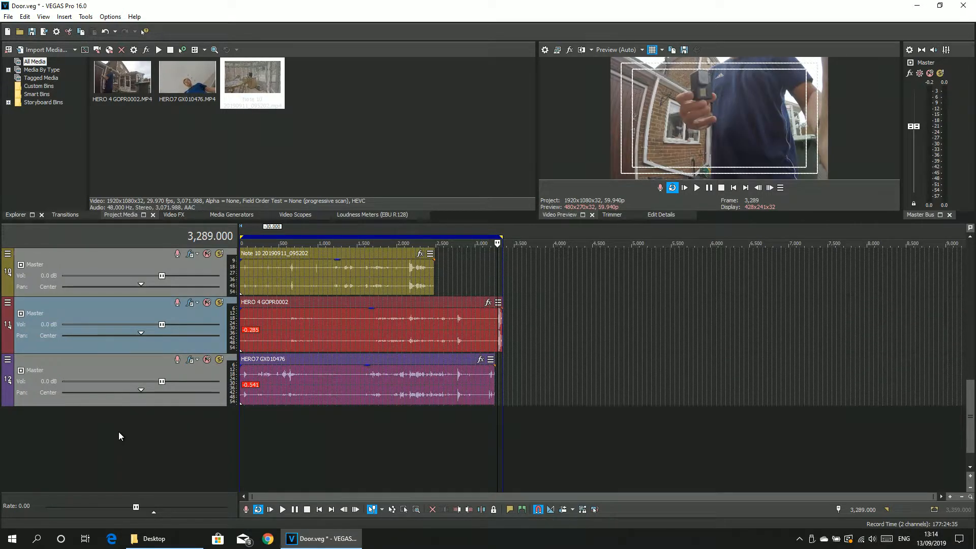
- Toggle the Backup track group's mute off and back on, and collapse the group
left_click_drag(970, 394, 968, 283)
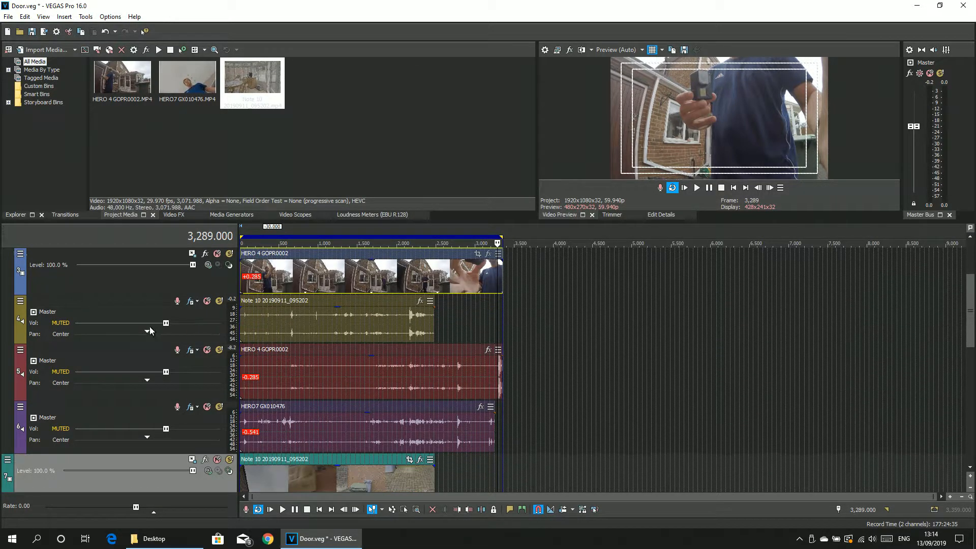
left_click_drag(970, 290, 970, 258)
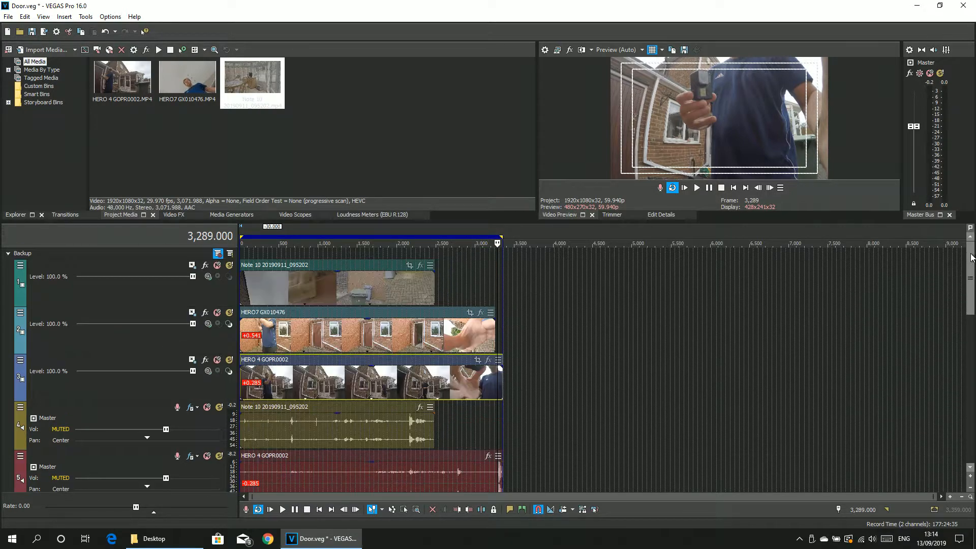
left_click(218, 253)
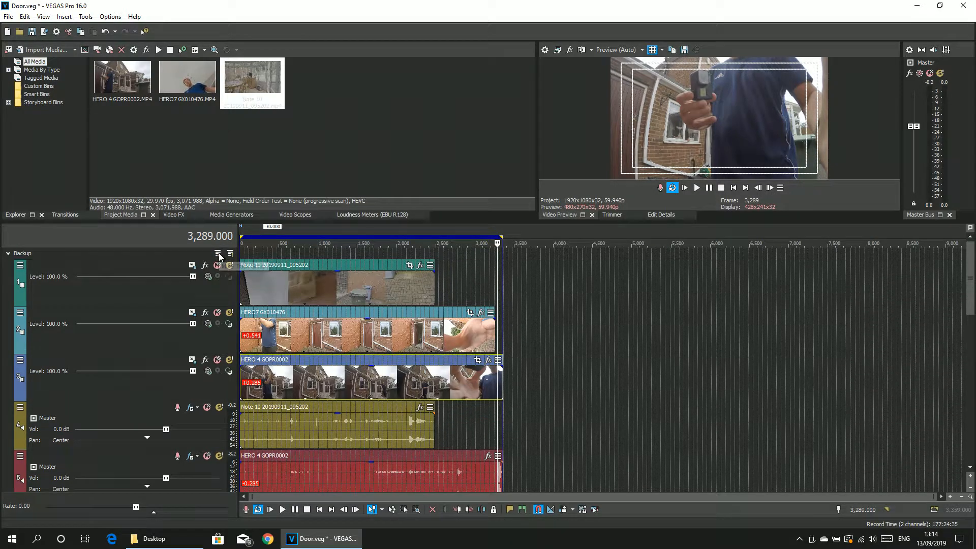
left_click(218, 253)
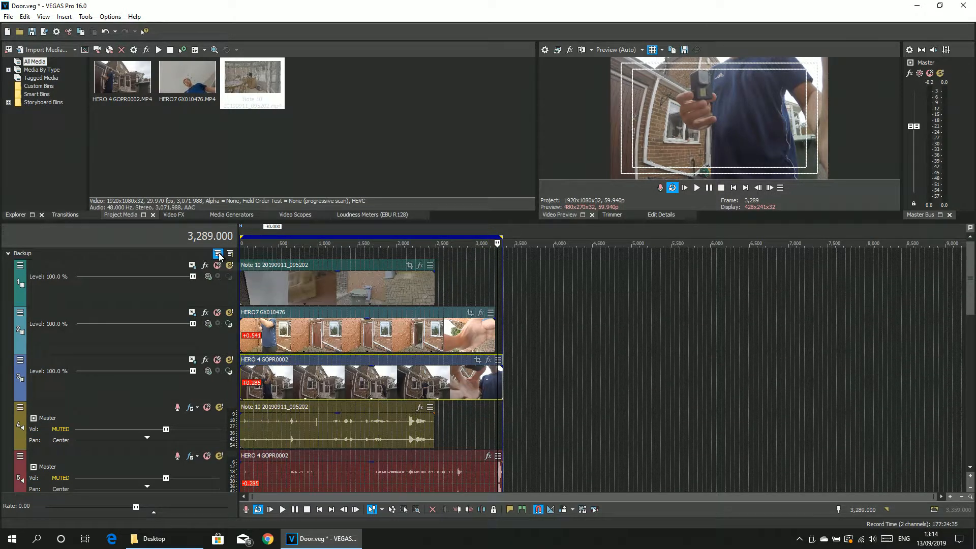
left_click(8, 253)
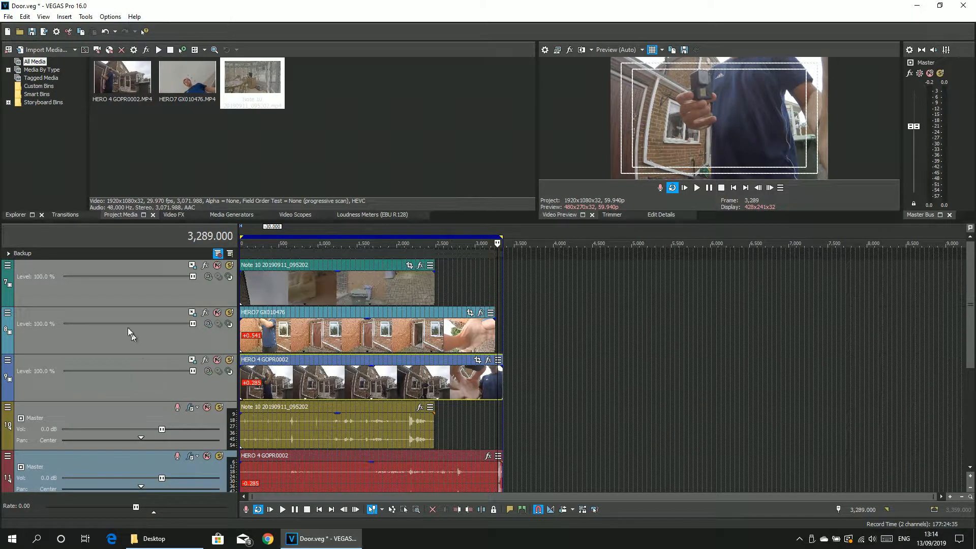
- Group the duplicated tracks into a new track group named Working and save the project
right_click(104, 297)
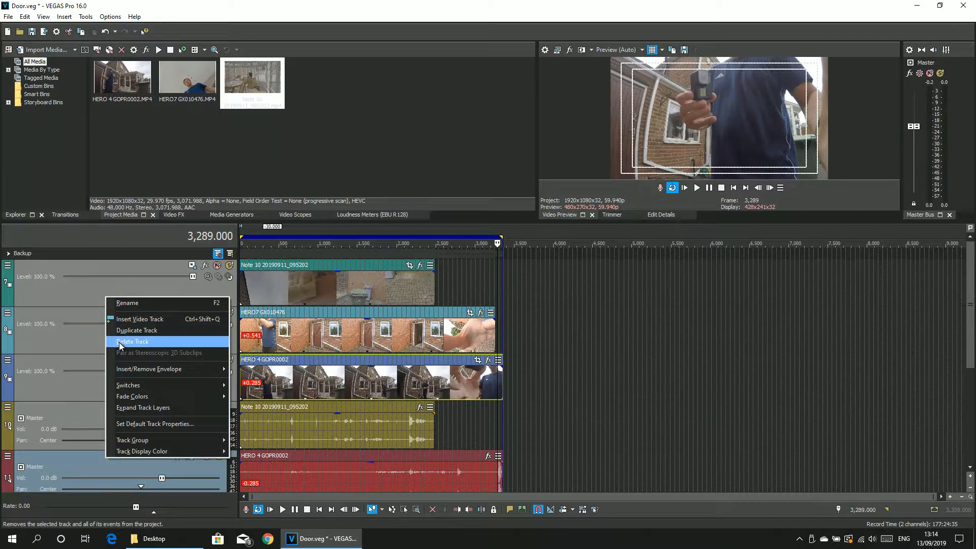
mouse_move(137, 440)
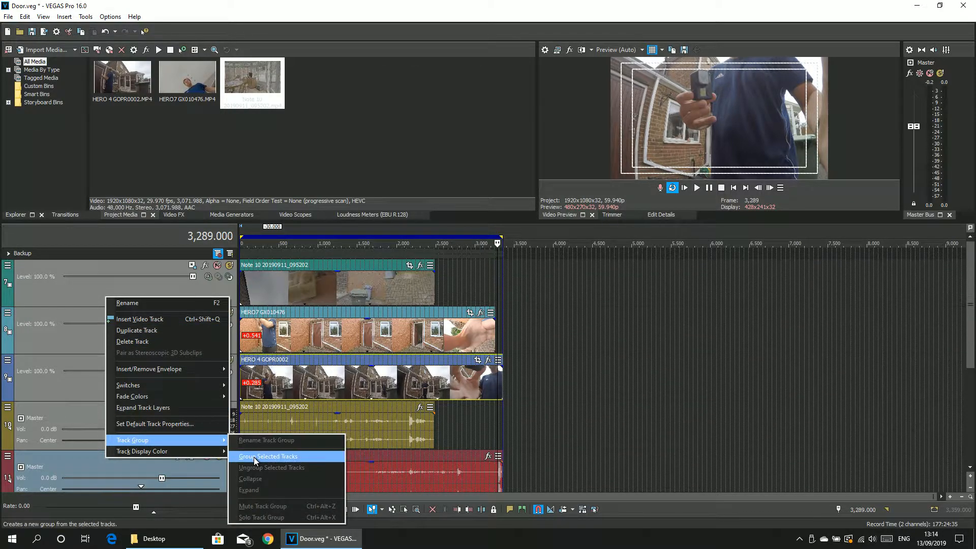
left_click(254, 456)
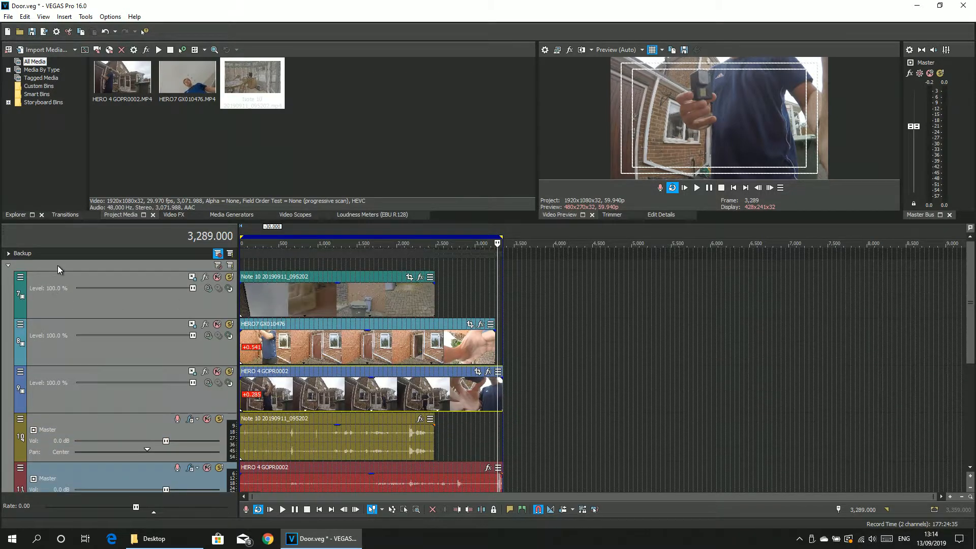
right_click(58, 266)
left_click(67, 272)
type("Working")
key("Return")
left_click(7, 19)
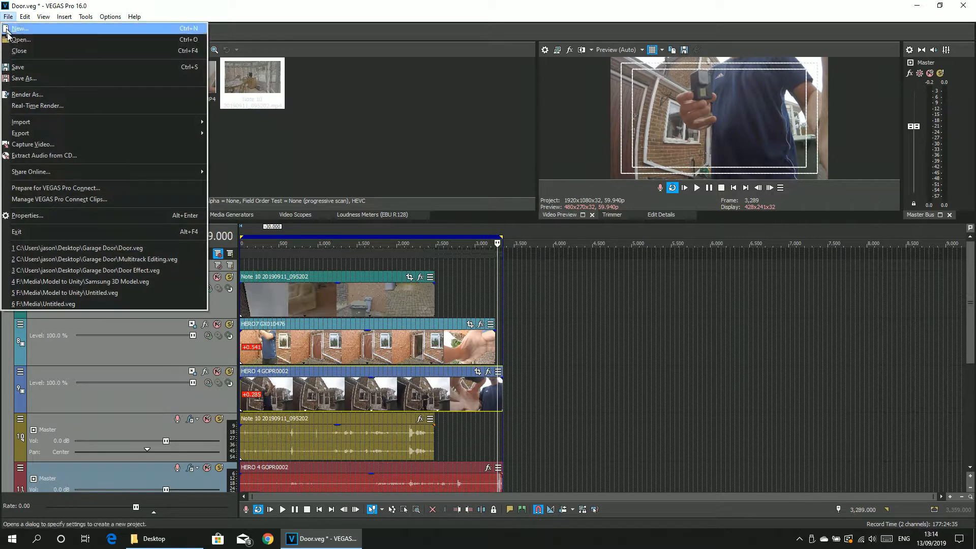
left_click(16, 68)
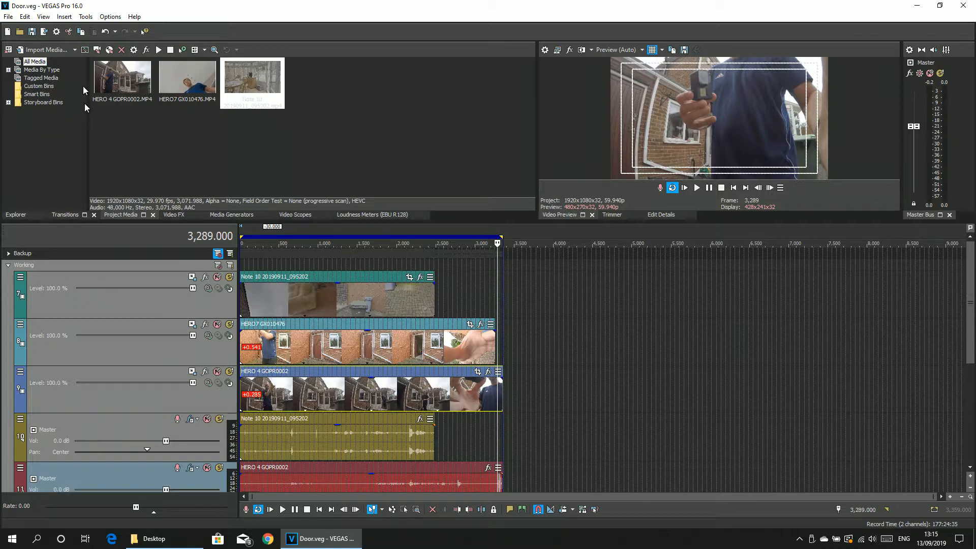
left_click(83, 17)
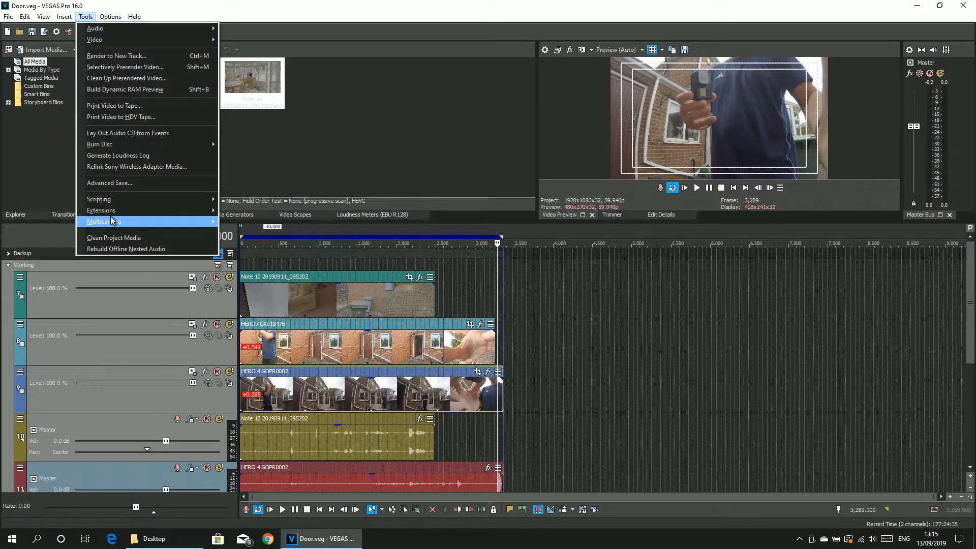
mouse_move(113, 221)
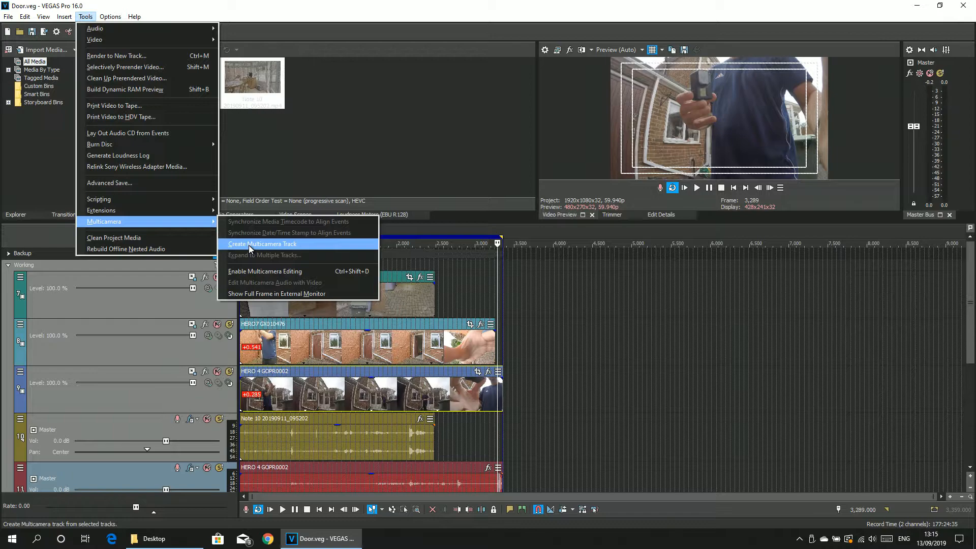
left_click(248, 244)
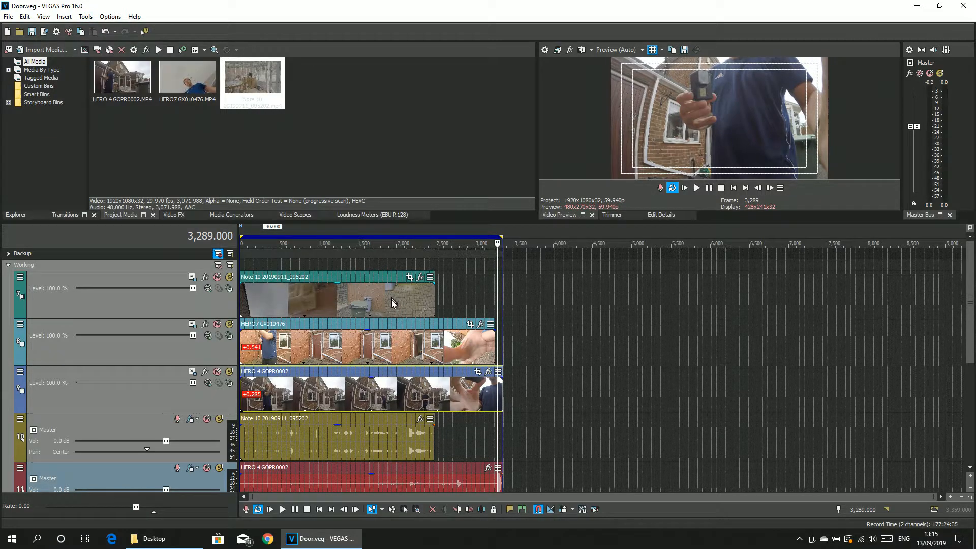
left_click(85, 16)
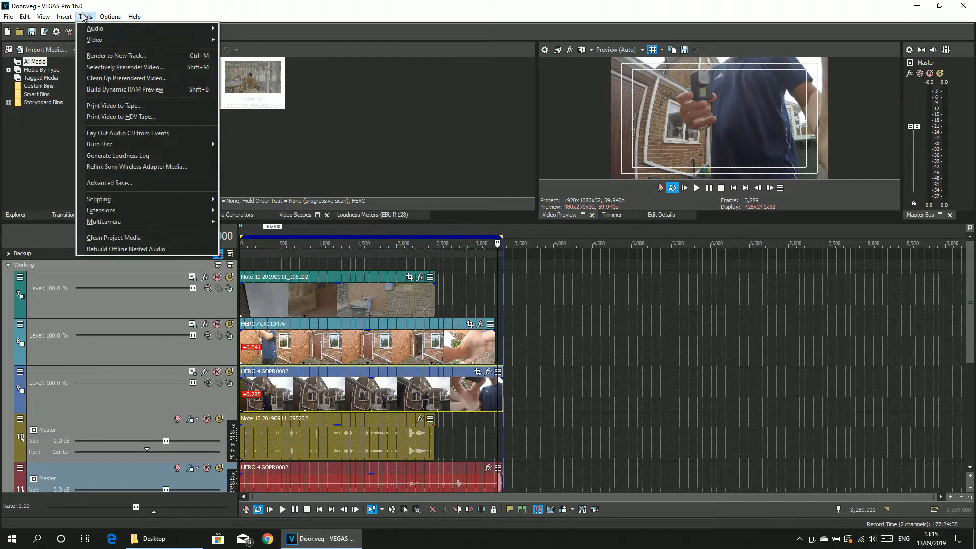
mouse_move(123, 221)
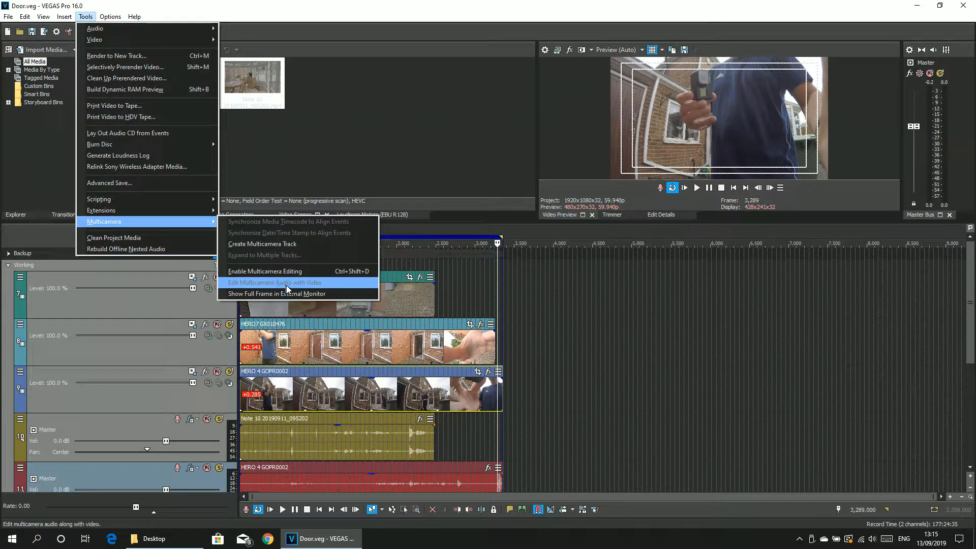
left_click(110, 17)
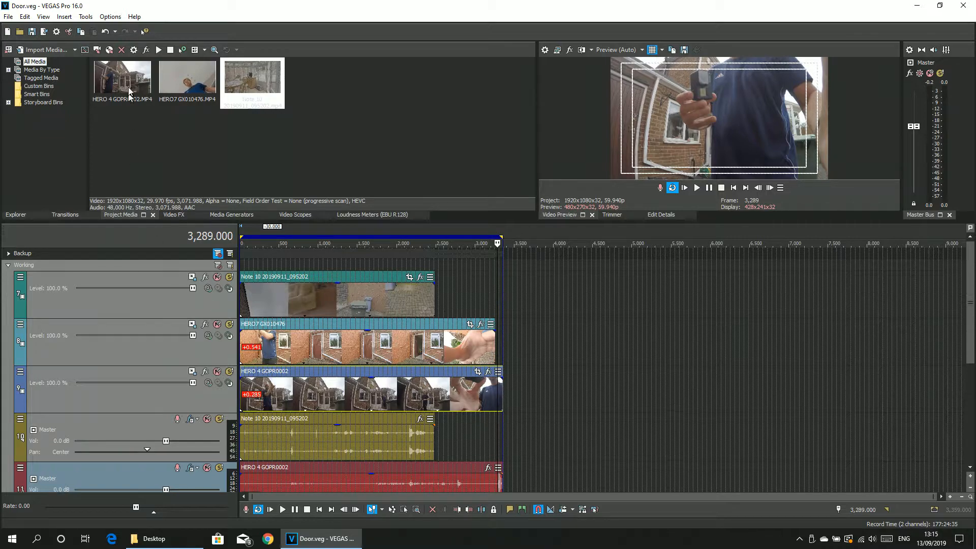
- Create a multicamera track from the selected tracks of the Working group
left_click(93, 18)
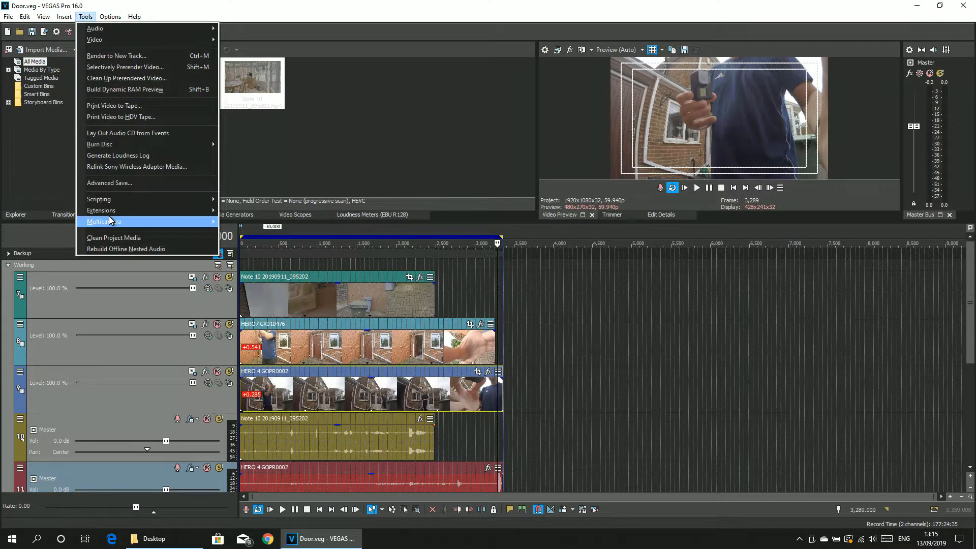
mouse_move(109, 219)
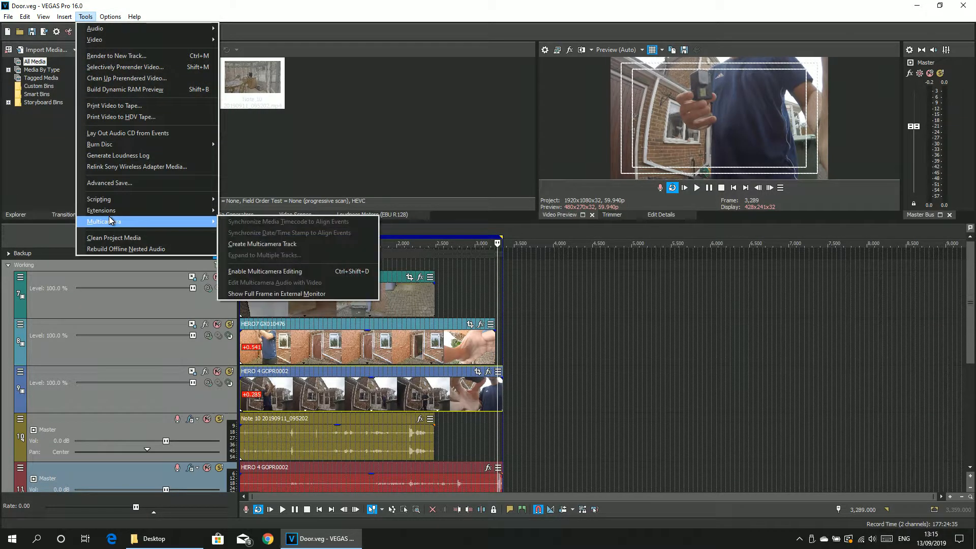
left_click(255, 246)
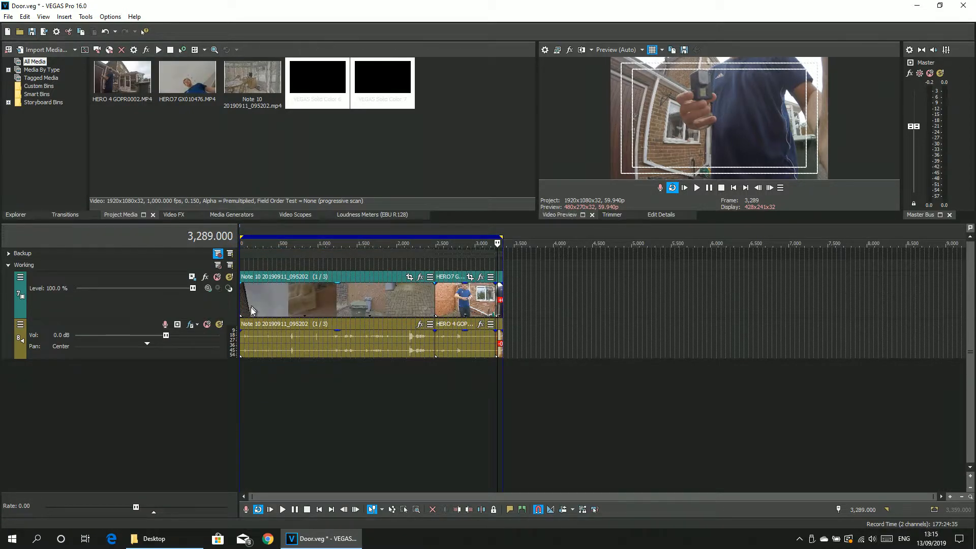
- Enlarge the video preview and enable multicamera editing with the playhead at frame 415 in the Note 10 event
left_click(272, 309)
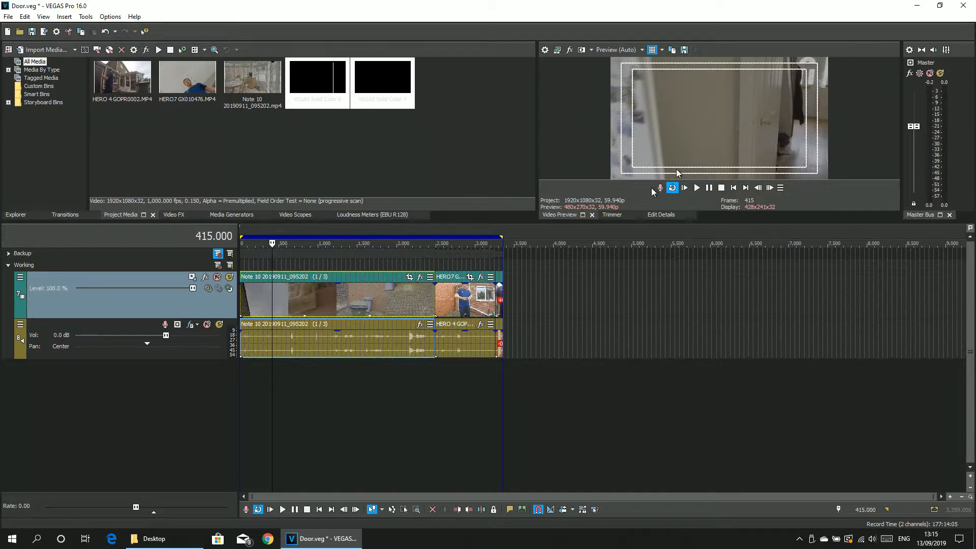
left_click_drag(568, 222, 588, 306)
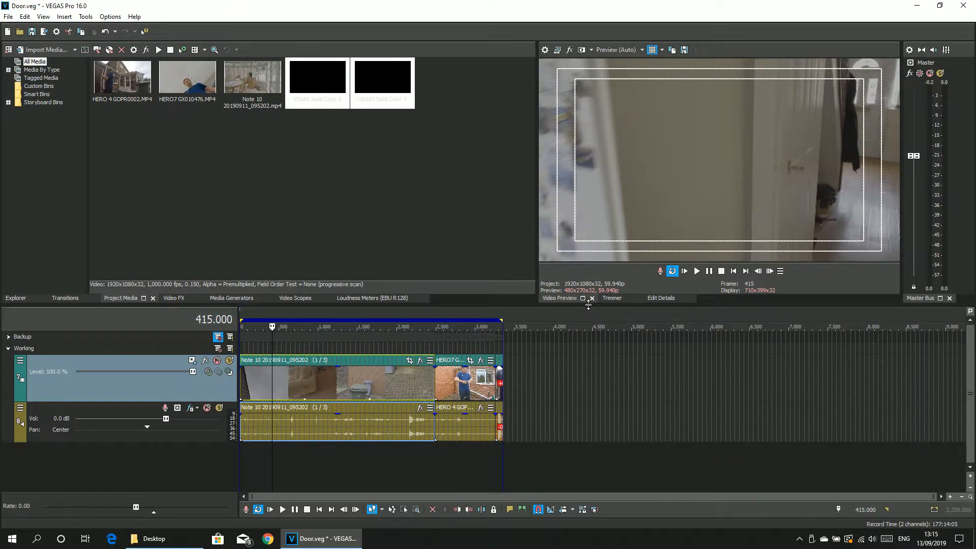
left_click(85, 16)
mouse_move(127, 222)
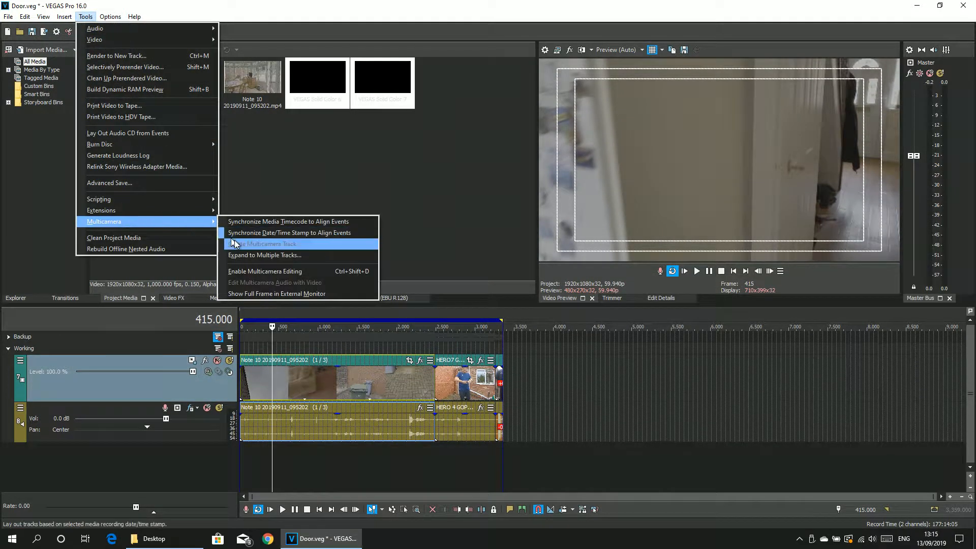
left_click(280, 271)
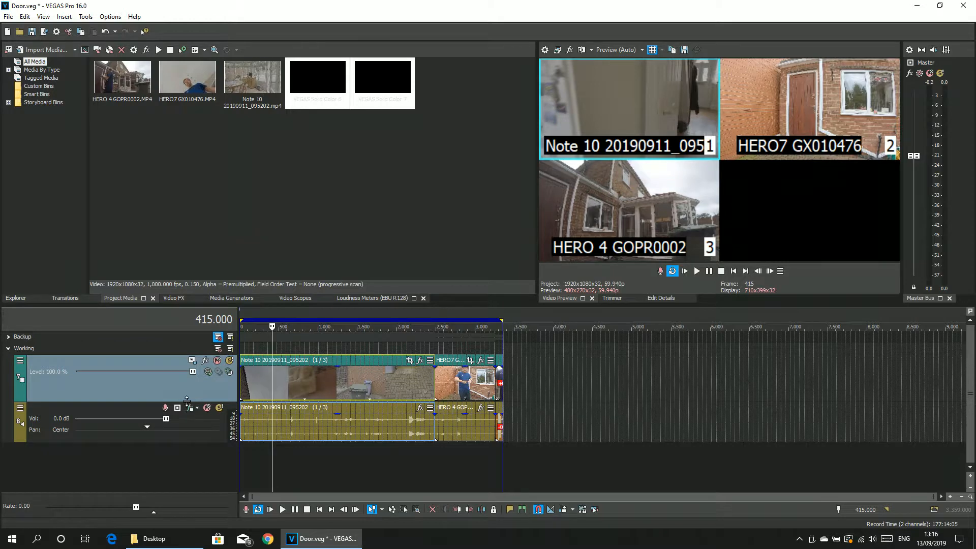
- Increase the heights of tracks 7 and 8 and move the playhead to frame 2,068
left_click_drag(187, 401, 196, 428)
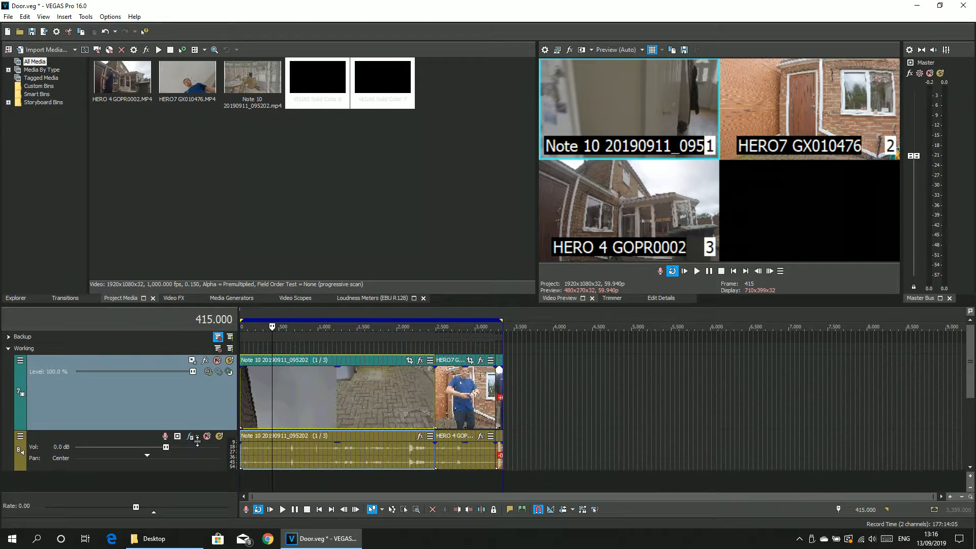
left_click_drag(198, 469, 198, 485)
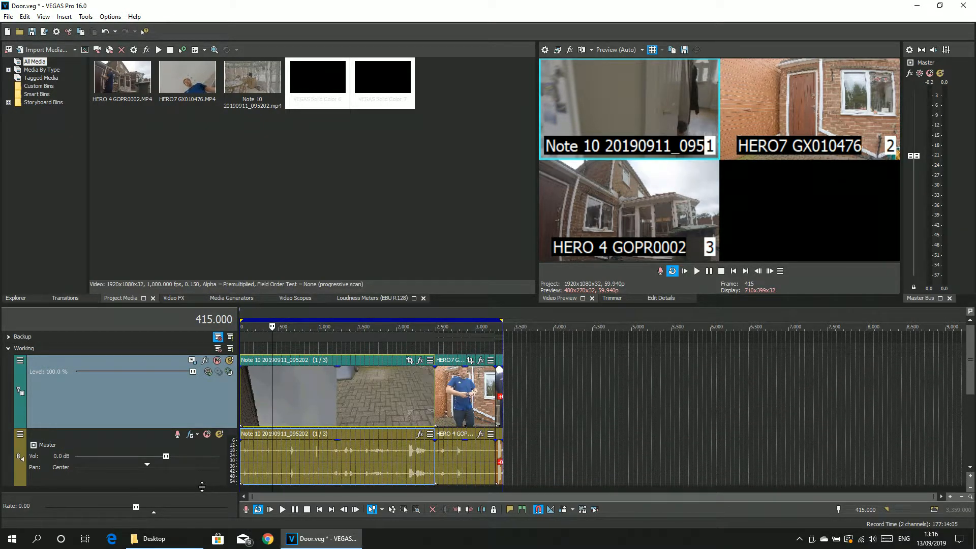
left_click(402, 321)
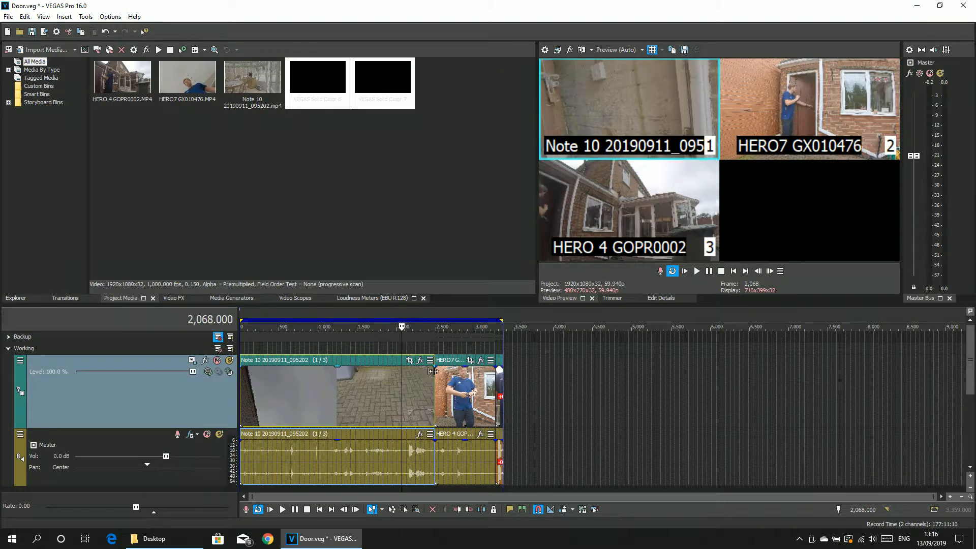
- Scrub through the multicamera track to compare the available camera views, ending with the playhead at frame 1,089
left_click(425, 312)
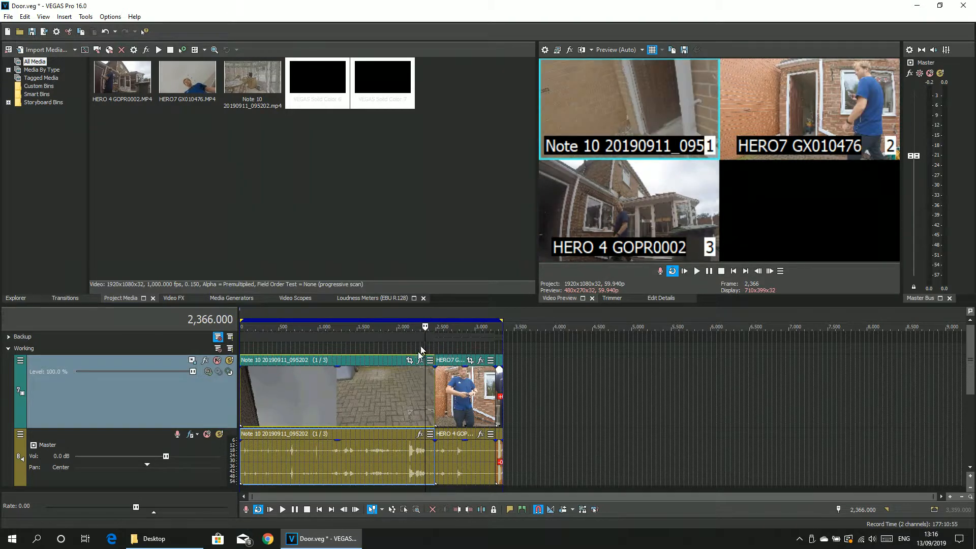
left_click(435, 338)
mouse_move(435, 338)
left_mouse_down()
mouse_move(489, 341)
mouse_move(431, 344)
left_mouse_up()
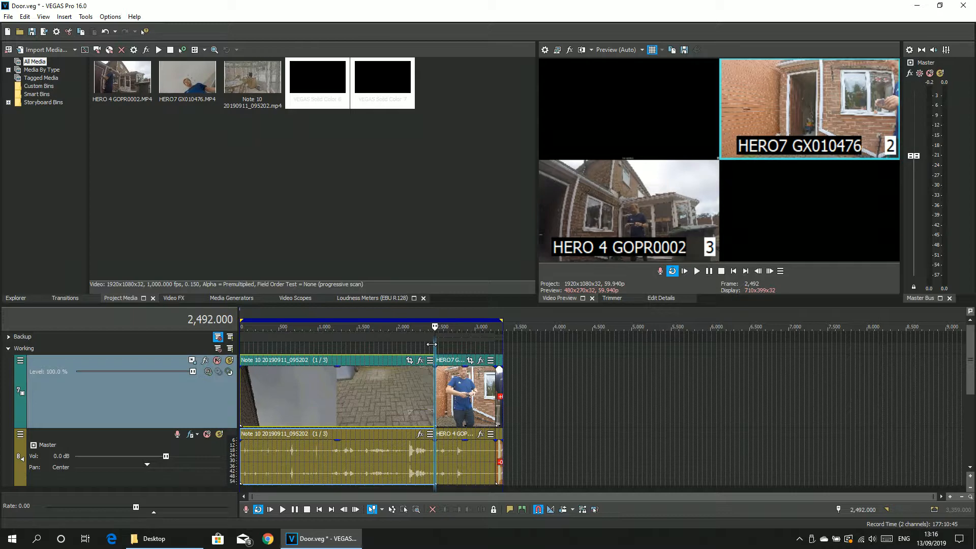
left_click_drag(436, 344, 405, 344)
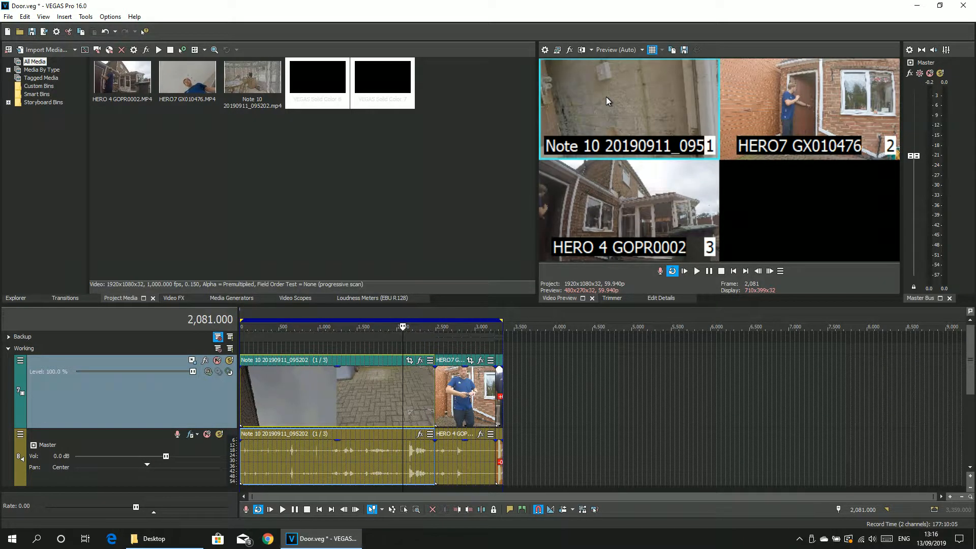
left_click_drag(402, 378, 499, 377)
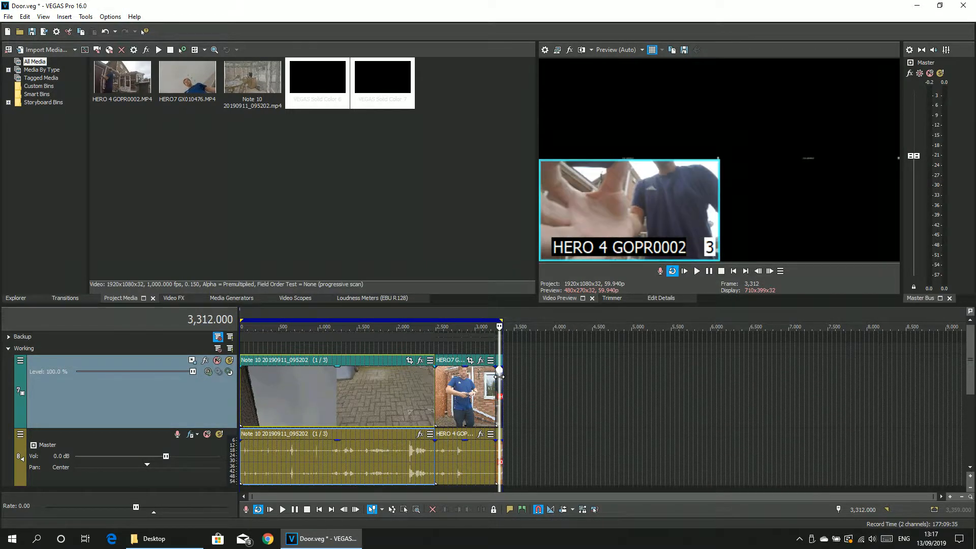
left_click_drag(500, 376, 392, 382)
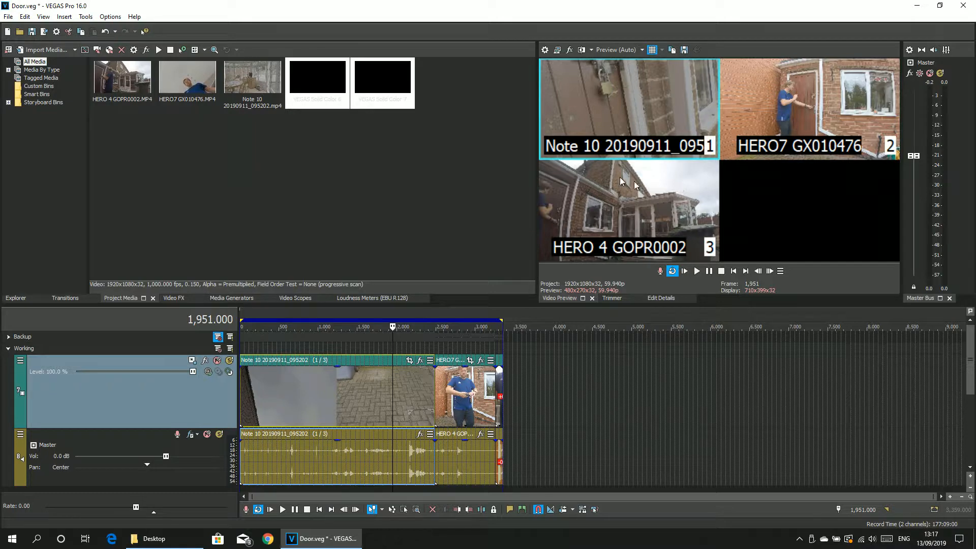
left_click(325, 383)
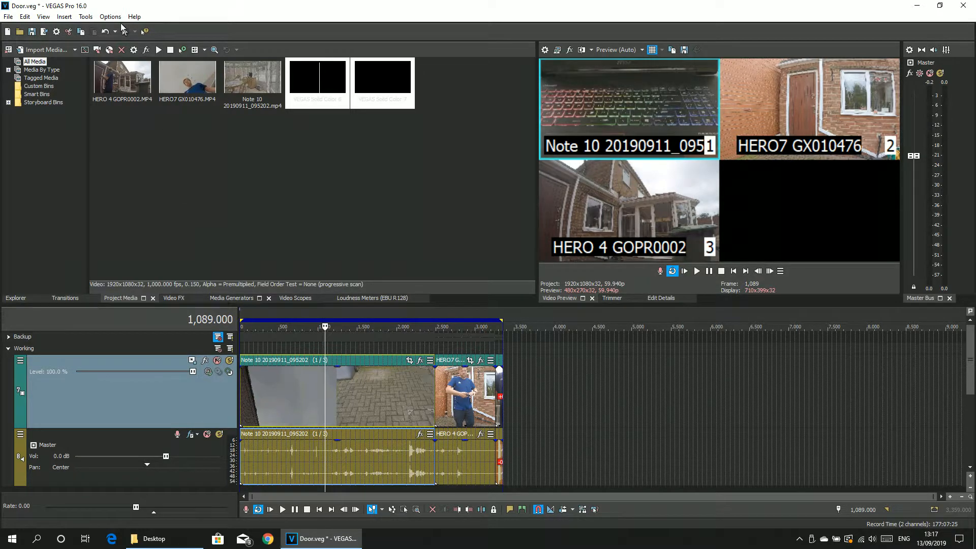
- Turn on Edit Multicamera Audio with Video and switch it back off
left_click(85, 17)
mouse_move(109, 223)
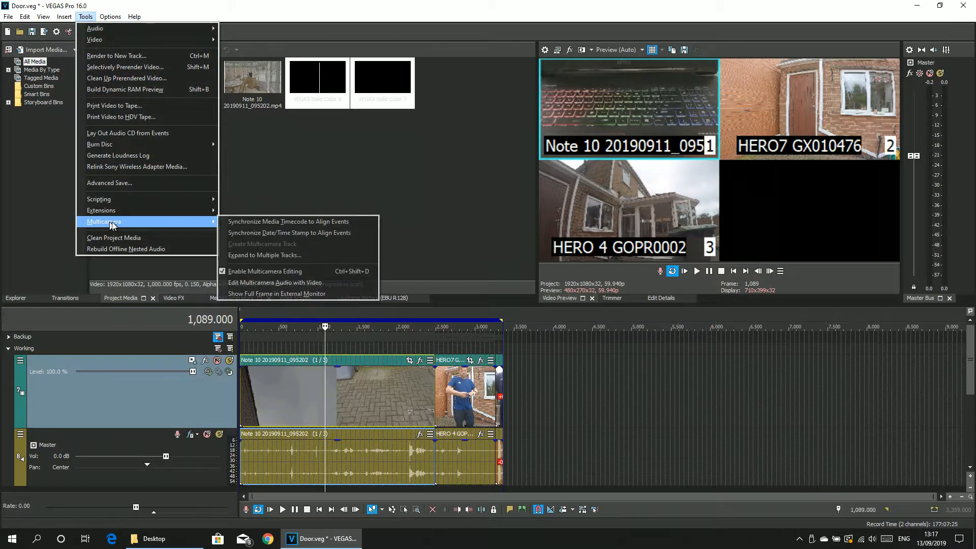
left_click(302, 287)
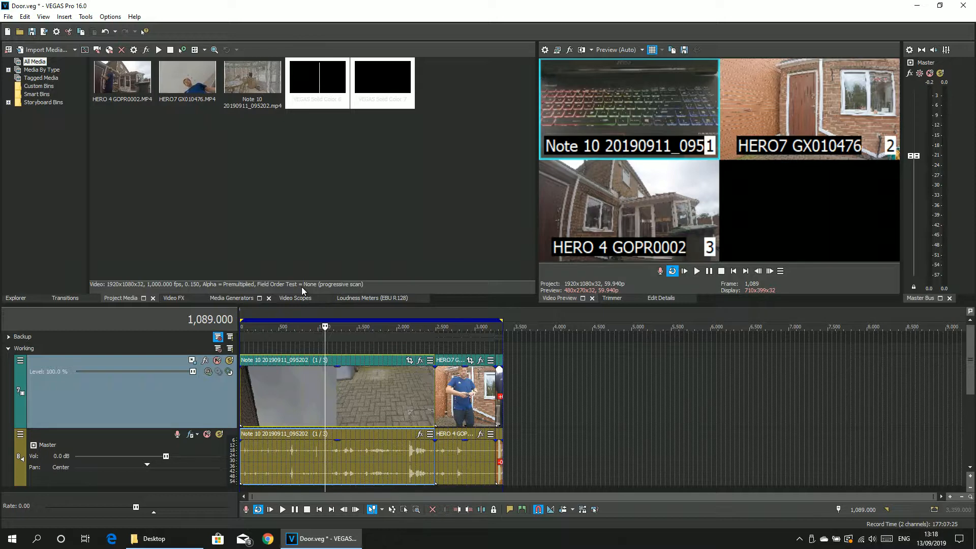
left_click(93, 17)
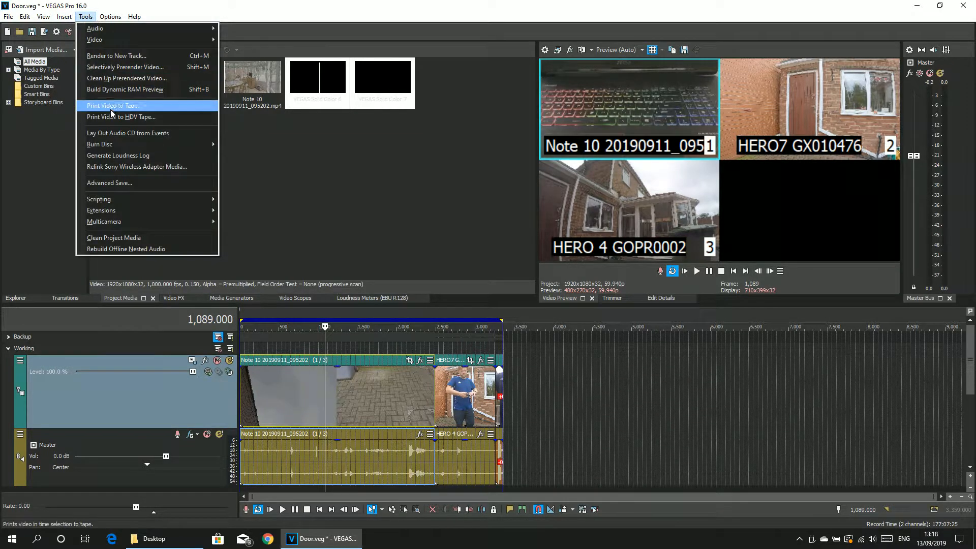
mouse_move(179, 222)
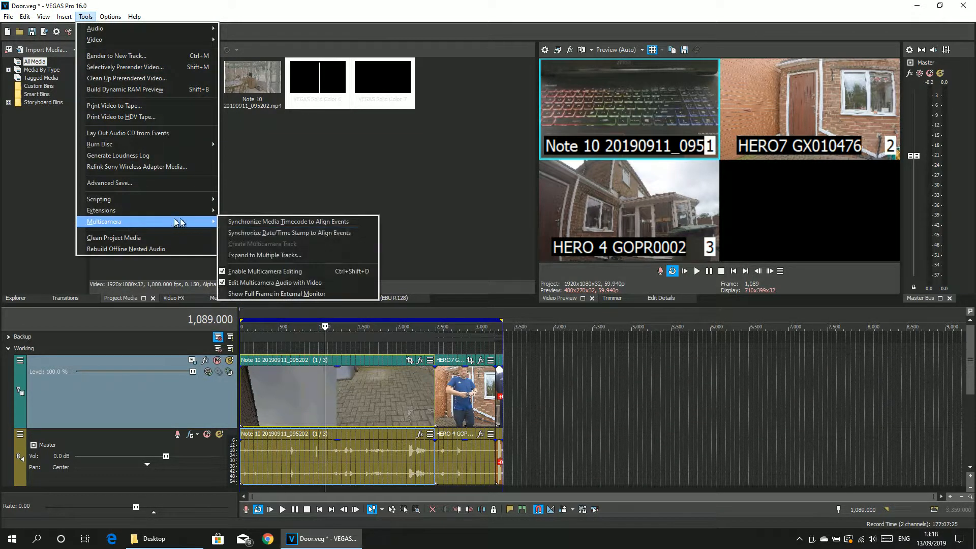
left_click(274, 283)
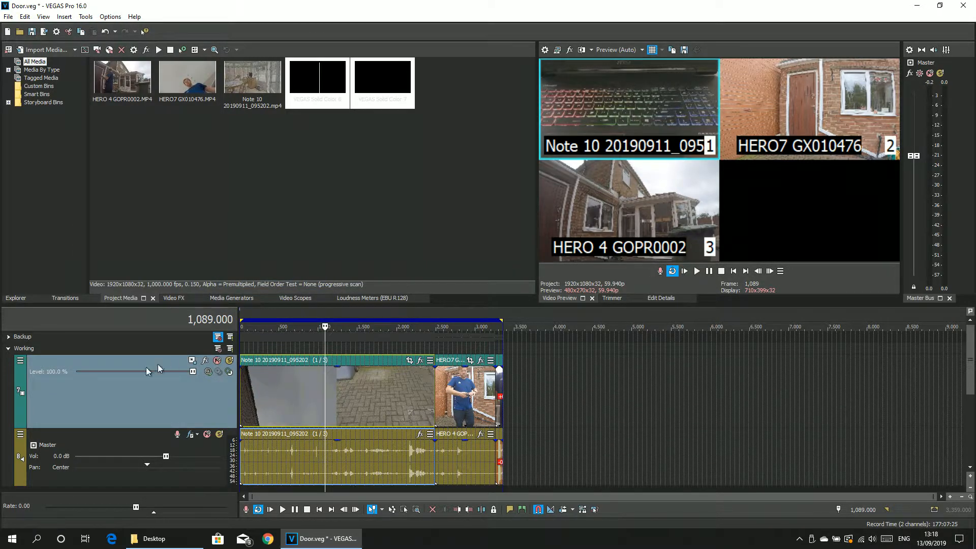
- Switch the multicamera track to camera 2 (HERO7) at frame 668 and to camera 3 (HERO 4) at frame 843
left_click(292, 312)
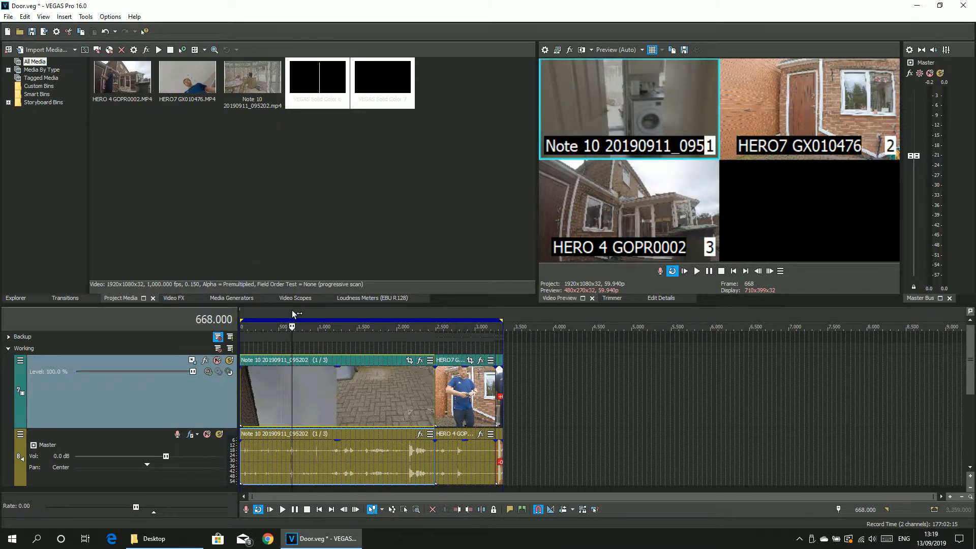
key("2")
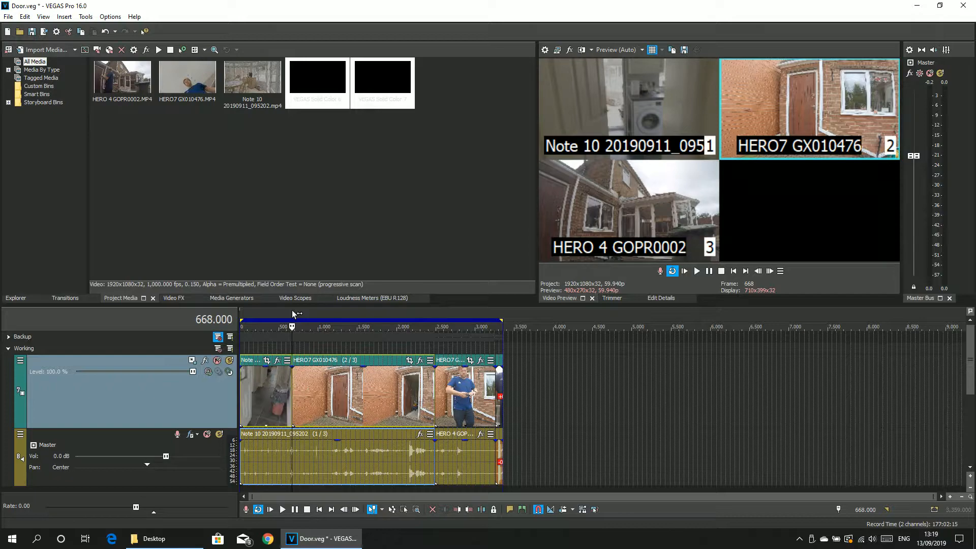
scroll(290, 407, "up", 3)
scroll(290, 407, "up", 2)
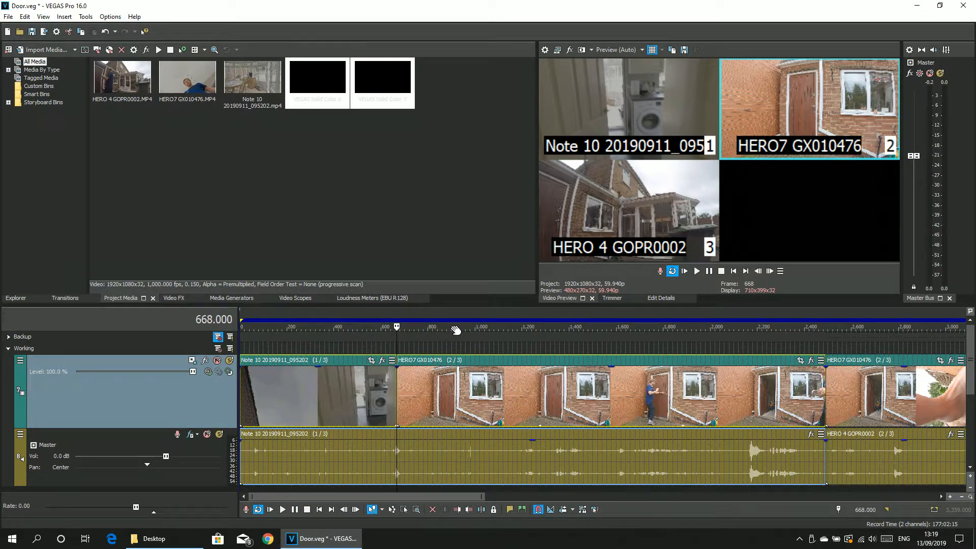
left_click(262, 361)
left_click(418, 362)
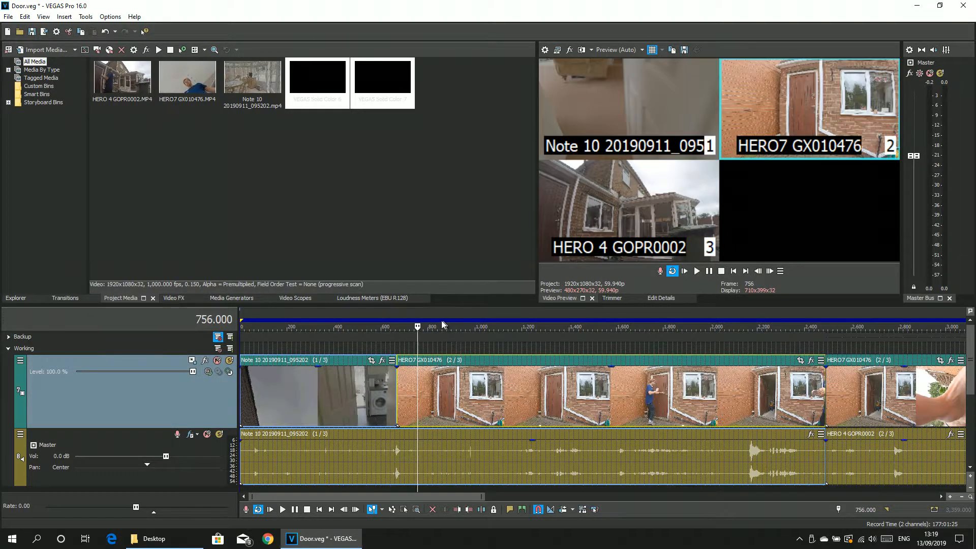
left_click(438, 370)
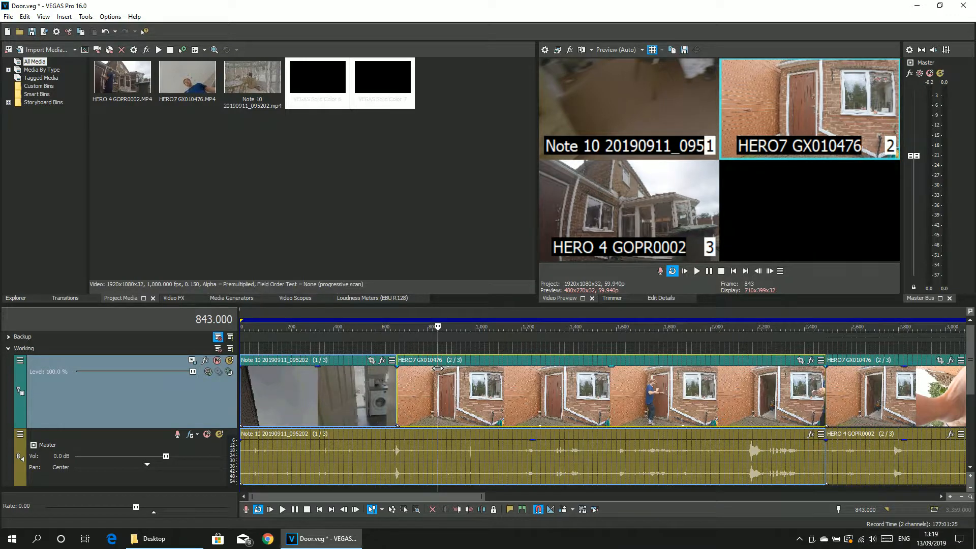
key("3")
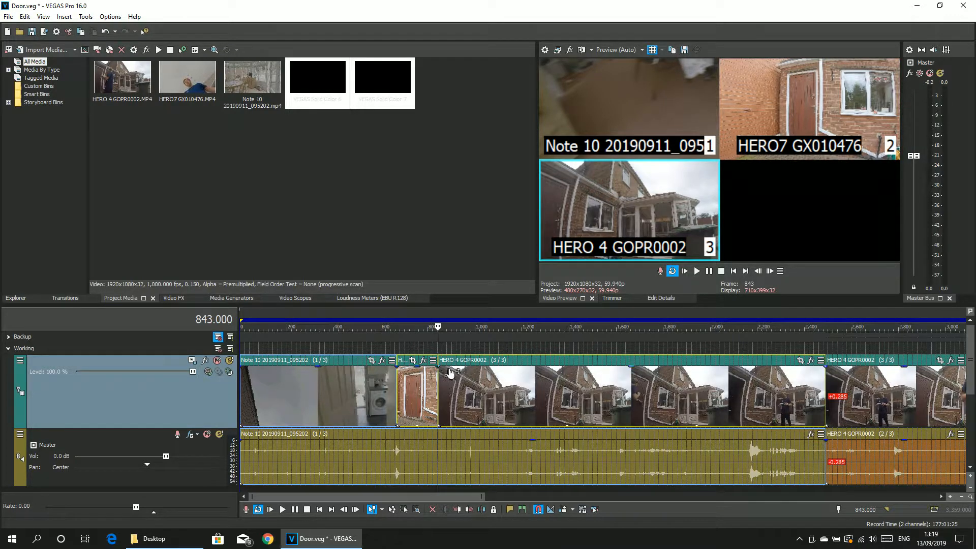
- Cut the multicamera track to camera 1 (Note 10) at frame 1,130 and to camera 3 (HERO 4) at frame 1,266
left_click(505, 314)
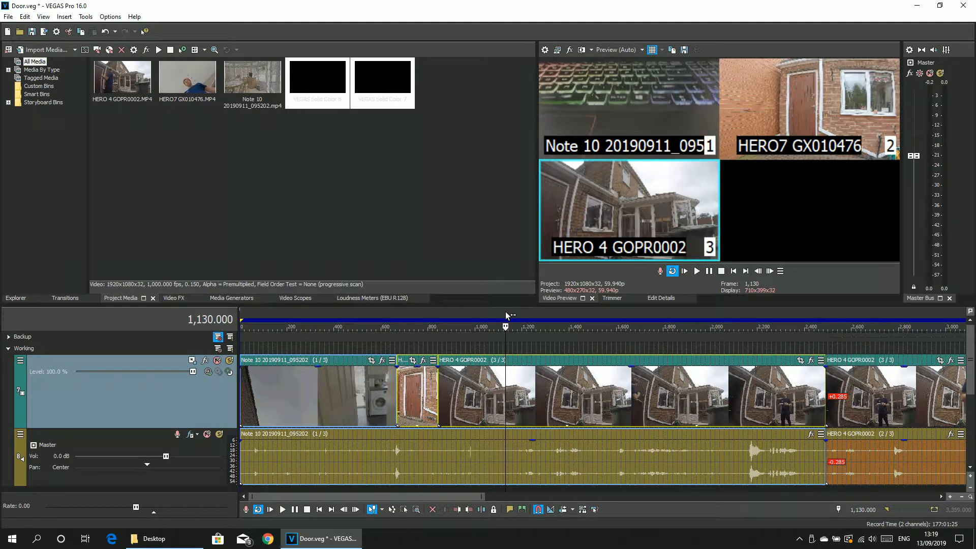
key("1")
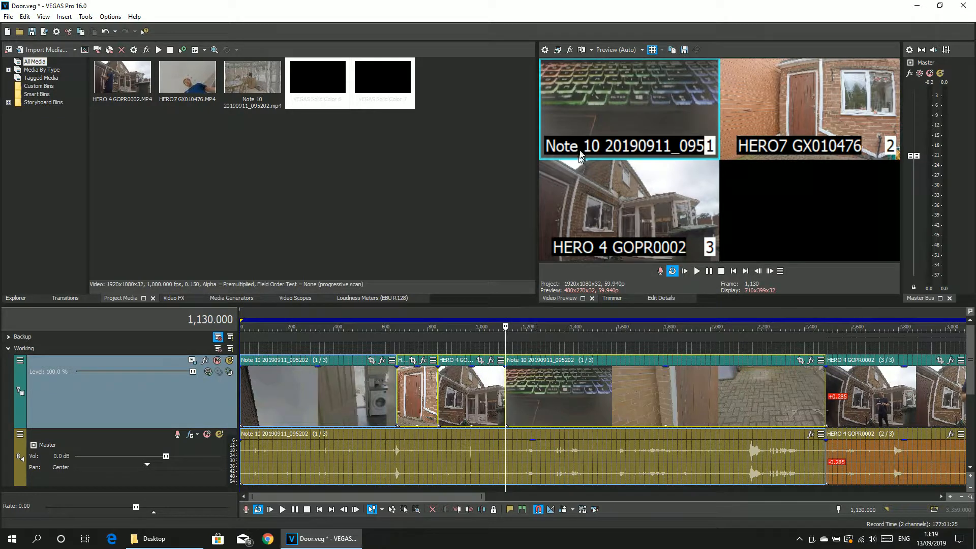
left_click(537, 318)
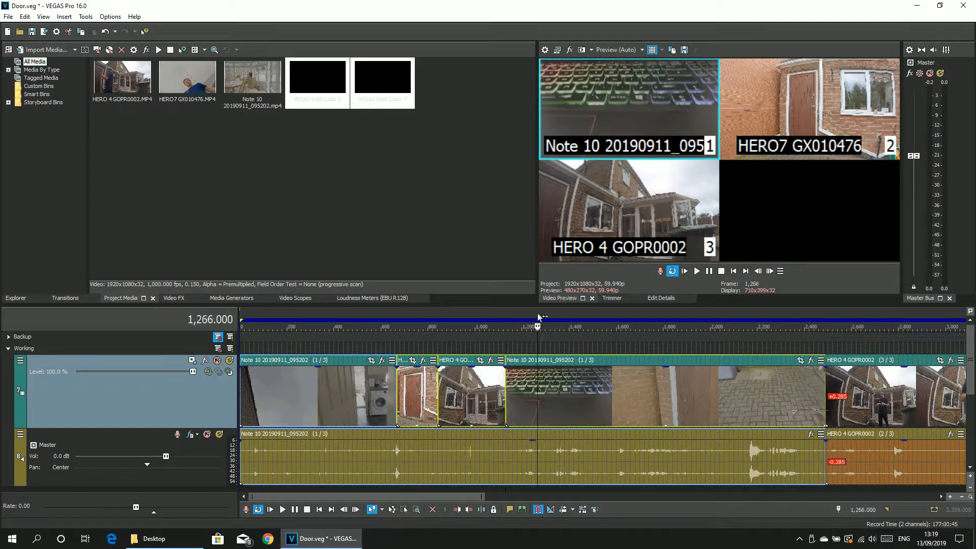
key("3")
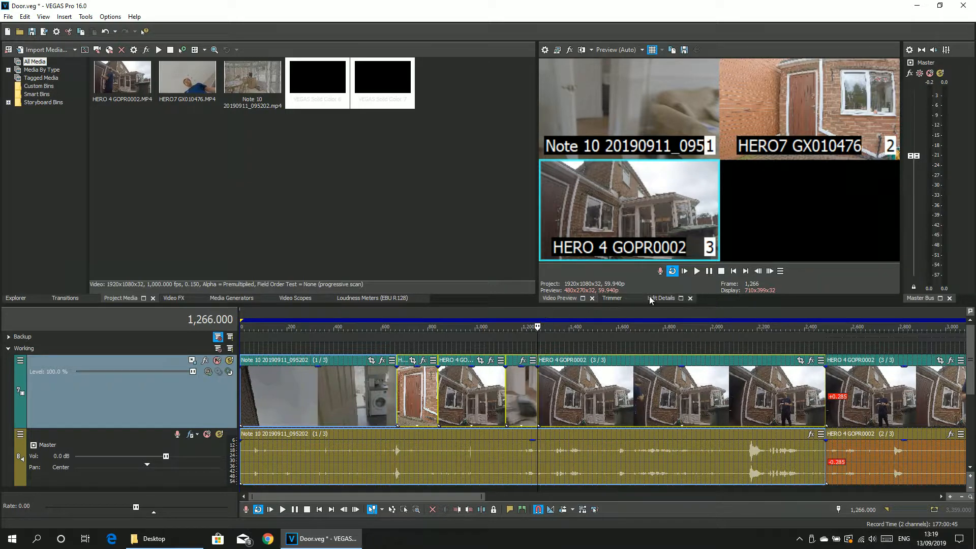
- Play from frame 1,266 and switch live to cameras 1, 2, 3, 2 and 1 in turn, then stop playback
left_click(697, 270)
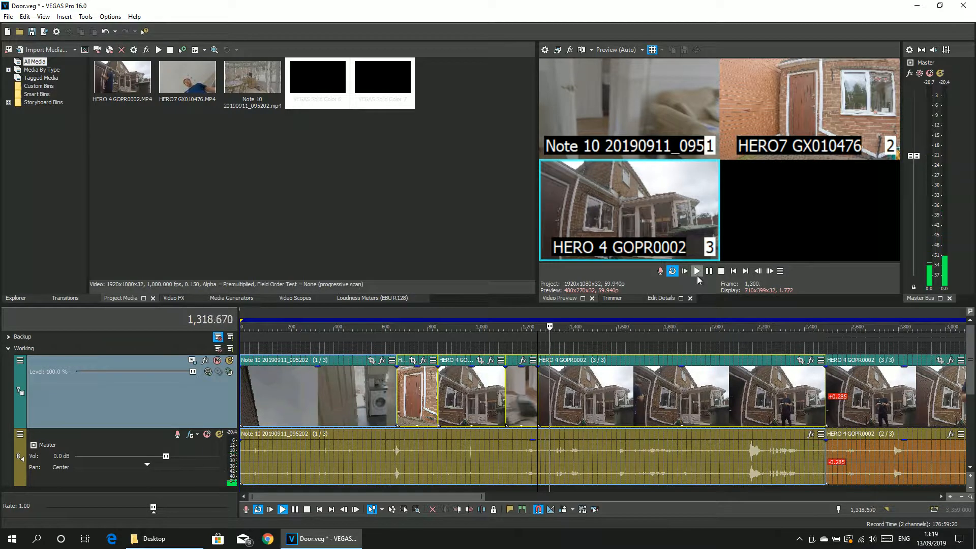
key("1")
key("2")
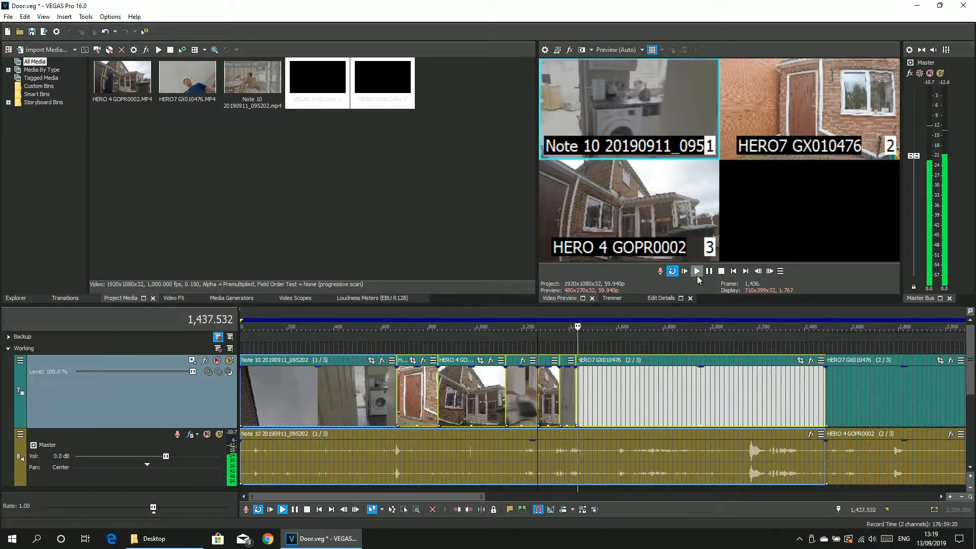
key("3")
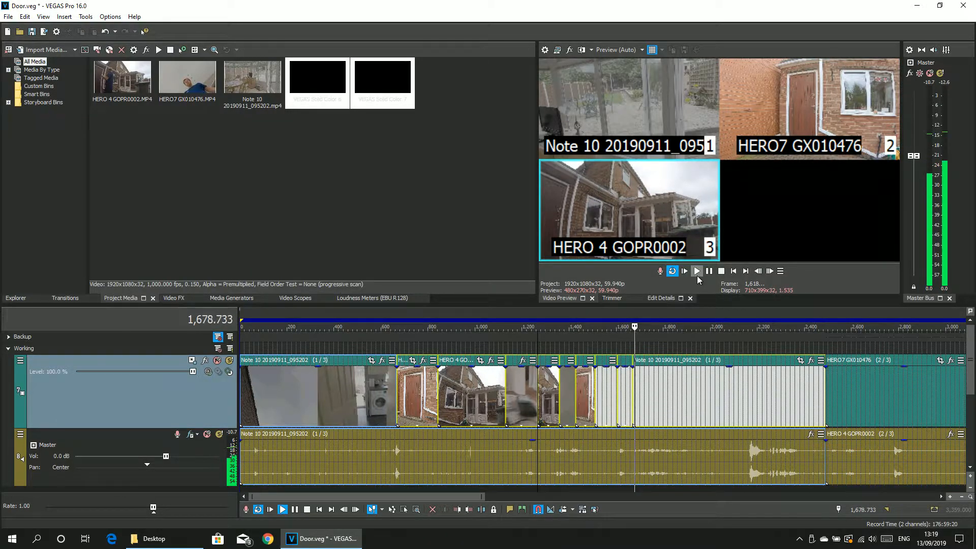
key("2")
key("1")
left_click(722, 271)
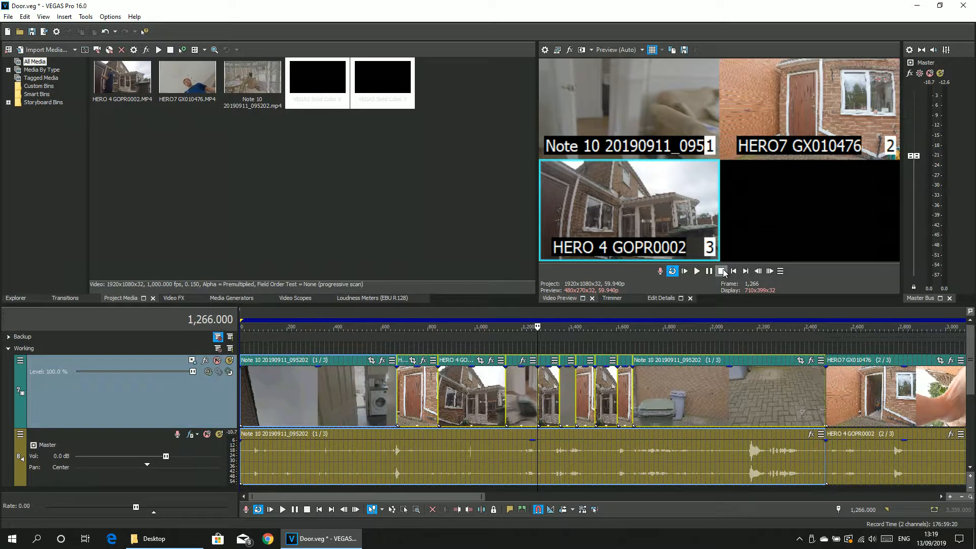
left_click(86, 17)
mouse_move(108, 226)
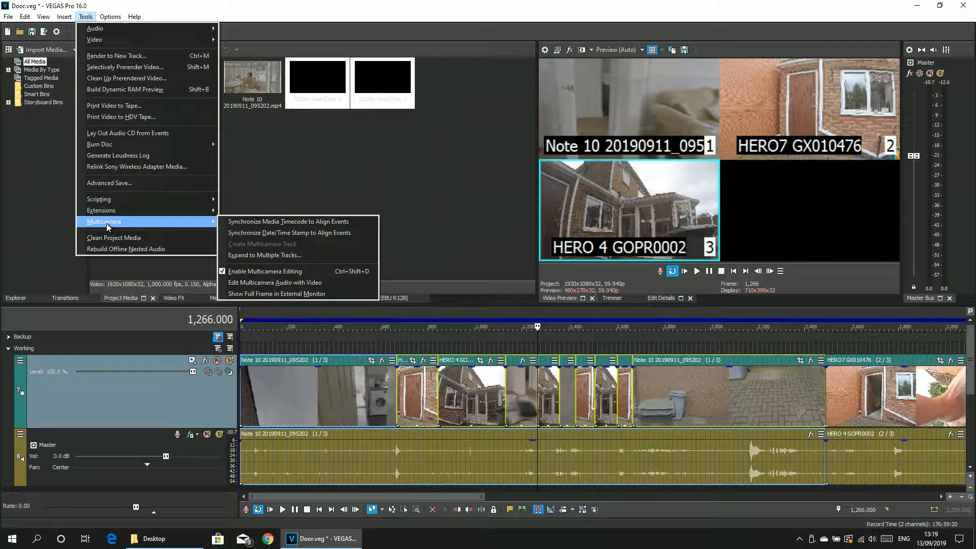
left_click(351, 6)
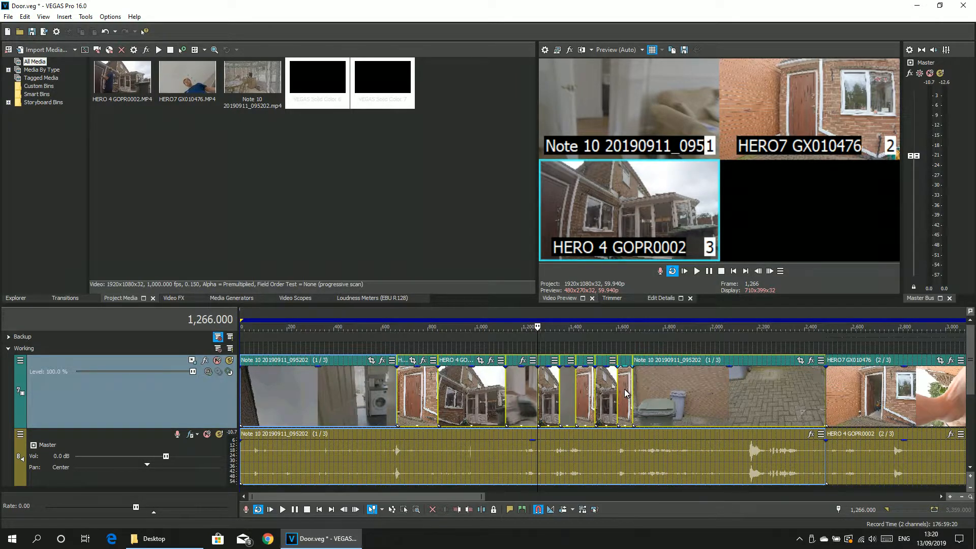
- Expand the Working group's multicamera track to multiple tracks without keeping the unused takes as muted events
scroll(624, 389, "up", 3)
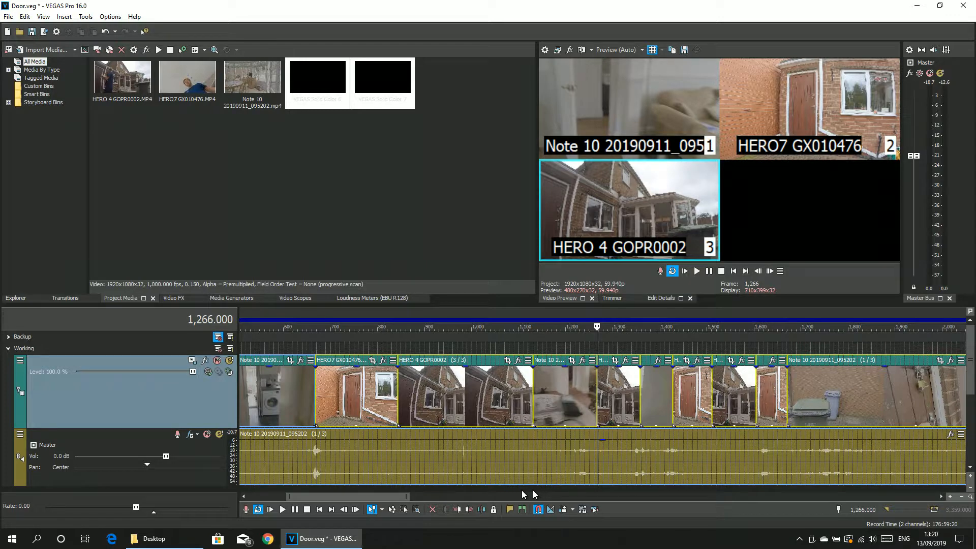
left_click(184, 411)
left_click(86, 17)
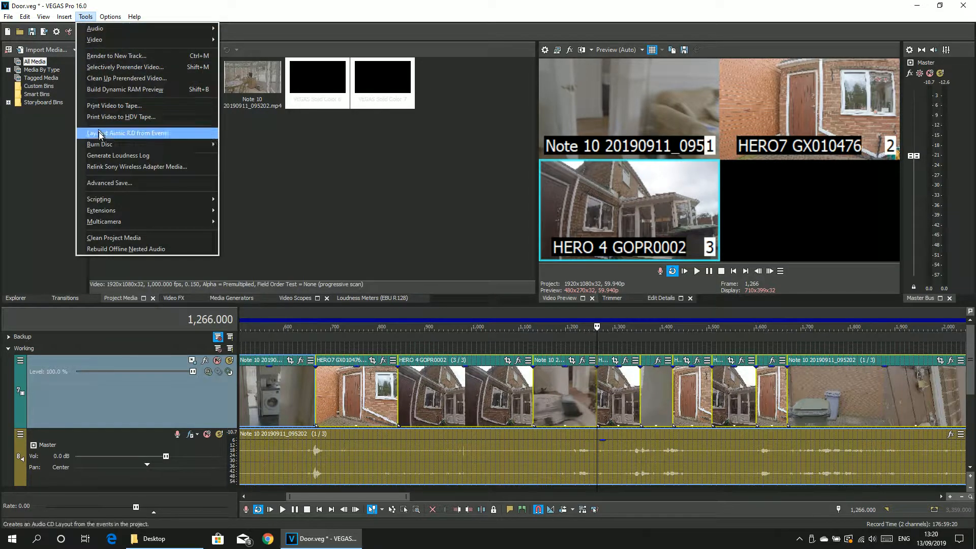
mouse_move(153, 222)
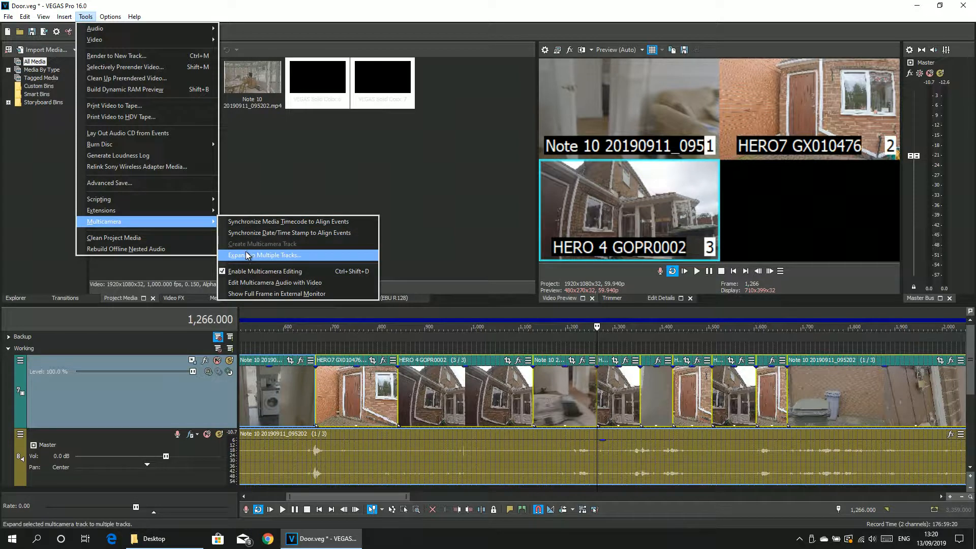
left_click(247, 255)
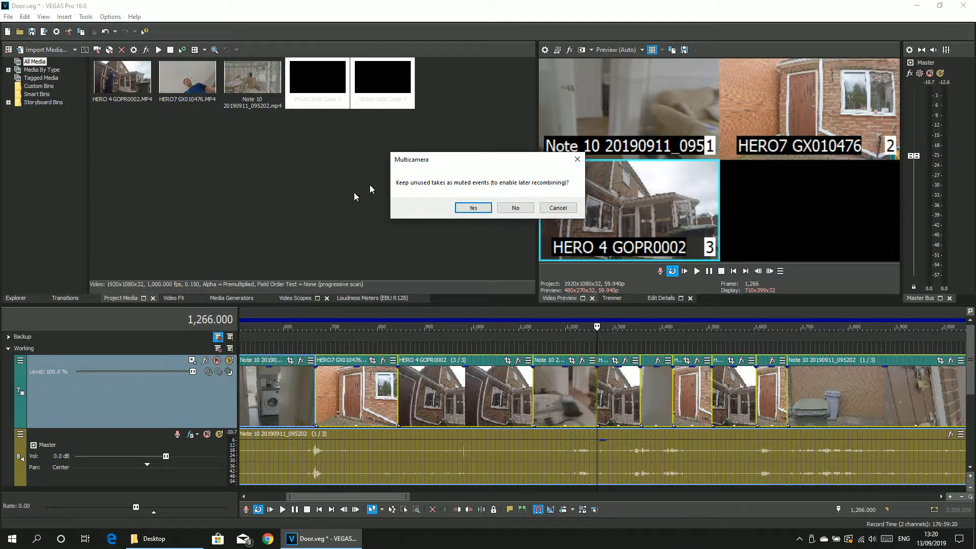
left_click(512, 208)
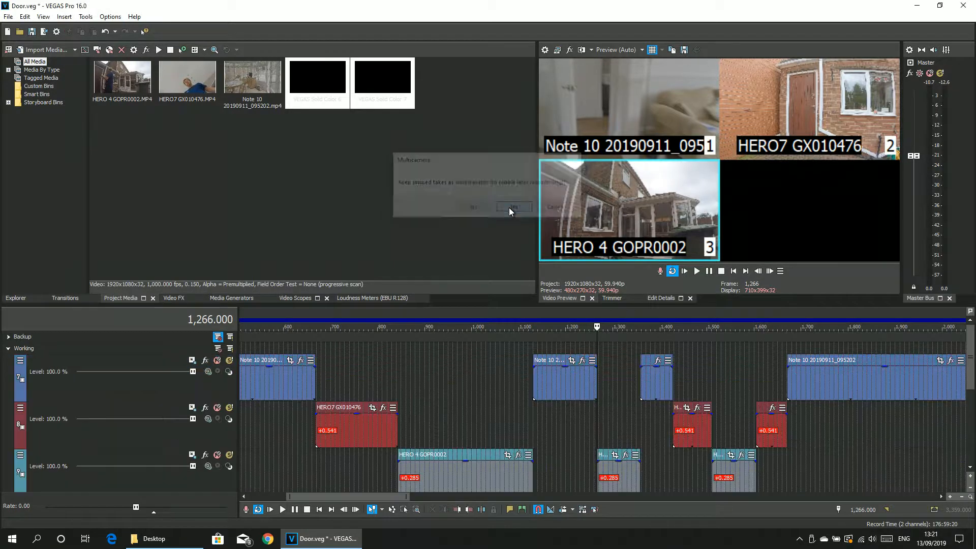
- Preview a Note 10, a HERO7 and a HERO 4 event on the three expanded video tracks
left_click(290, 386)
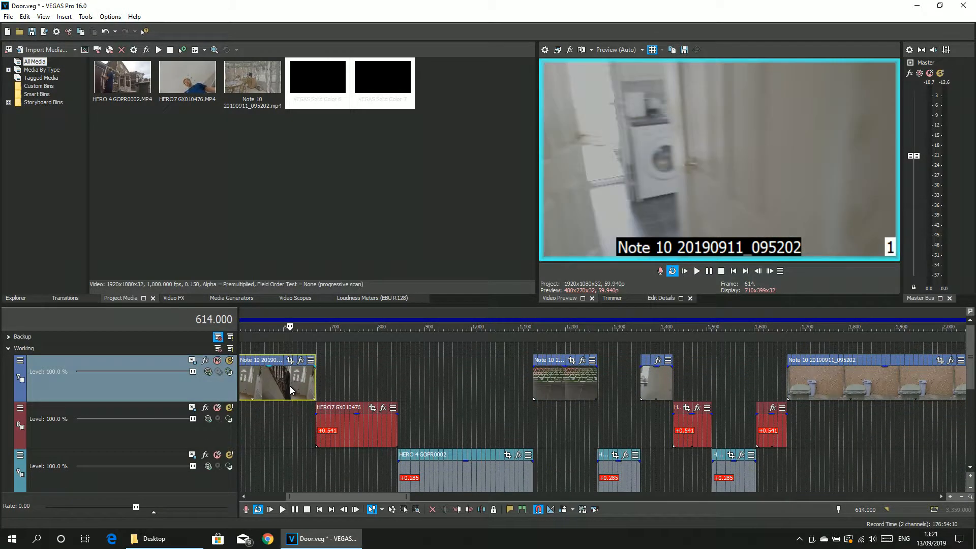
left_click(342, 421)
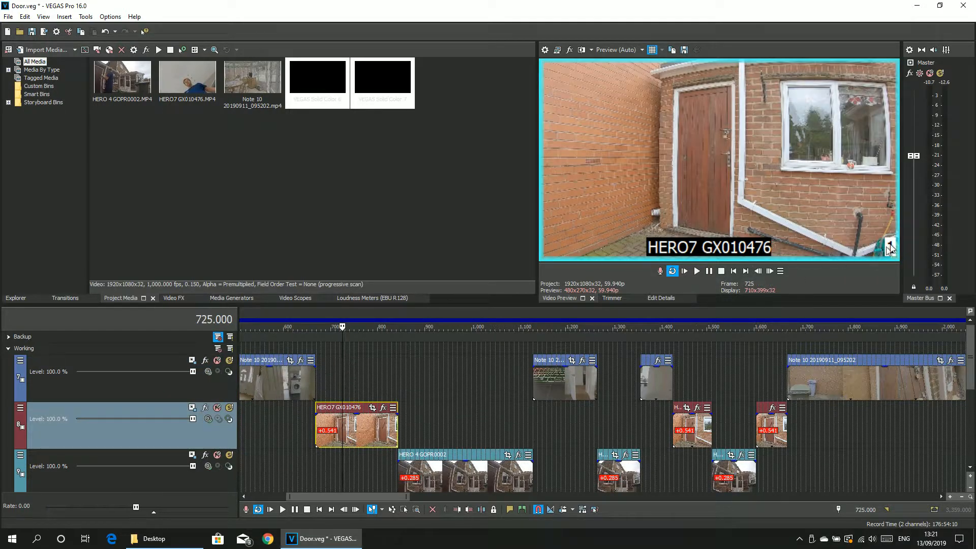
left_click(418, 474)
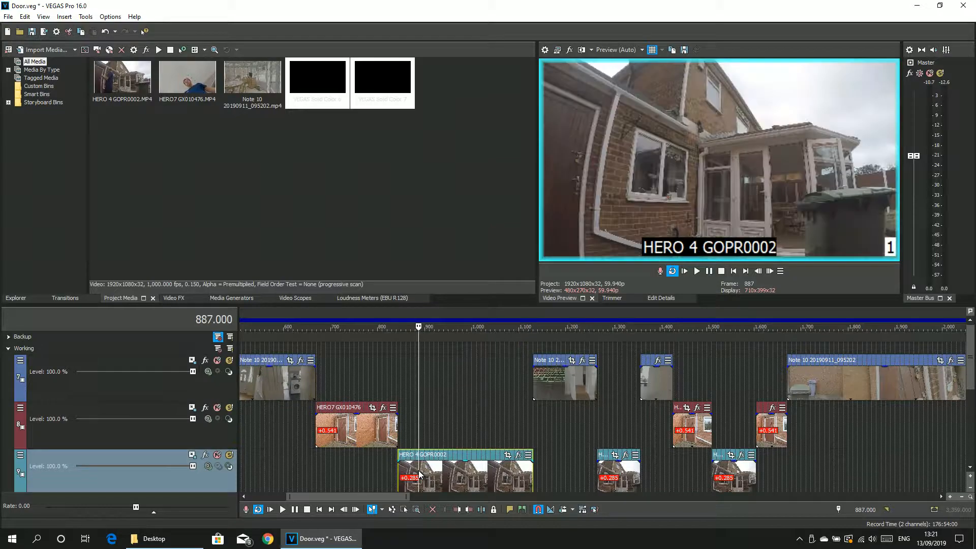
- Preview further Note 10, HERO 4 and HERO7 events between frames 1,171 and 1,543 on the Working group's expanded tracks
left_click(554, 379)
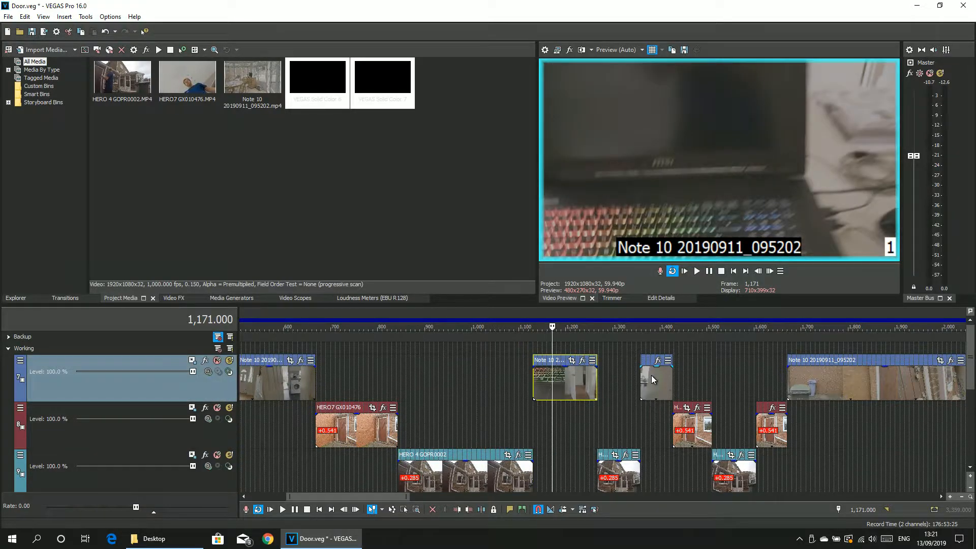
left_click(652, 392)
left_click(617, 471)
left_click(693, 433)
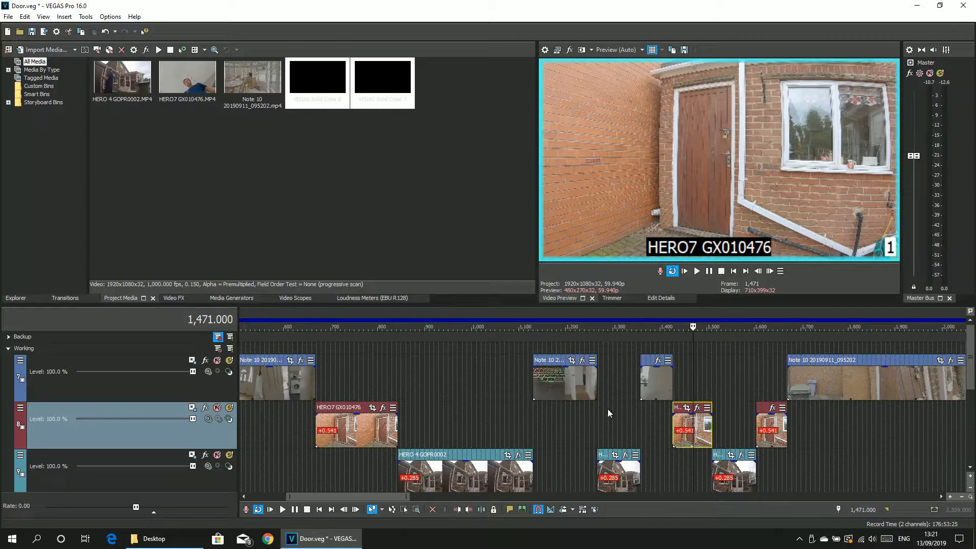
left_click(662, 384)
left_click(690, 432)
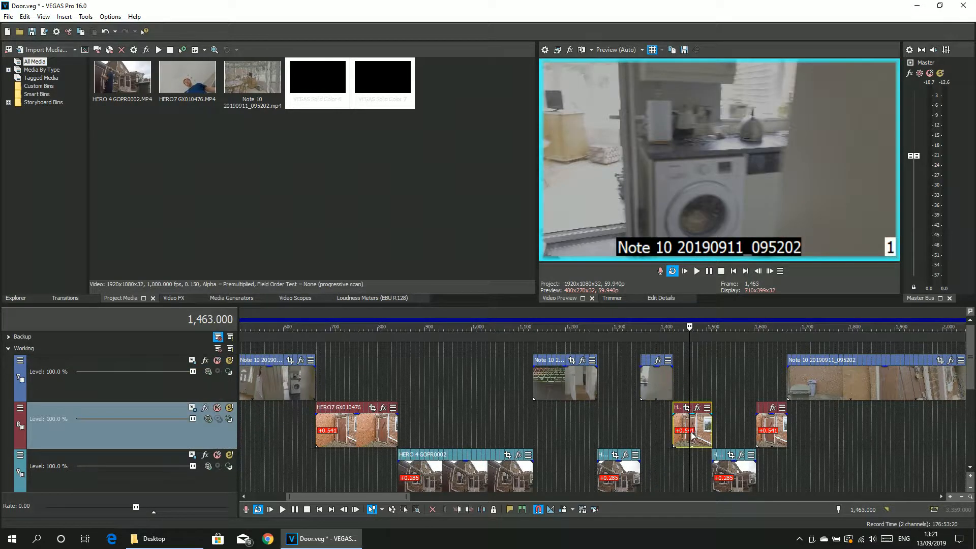
left_click(727, 473)
- Turn off multicamera editing
left_click(86, 17)
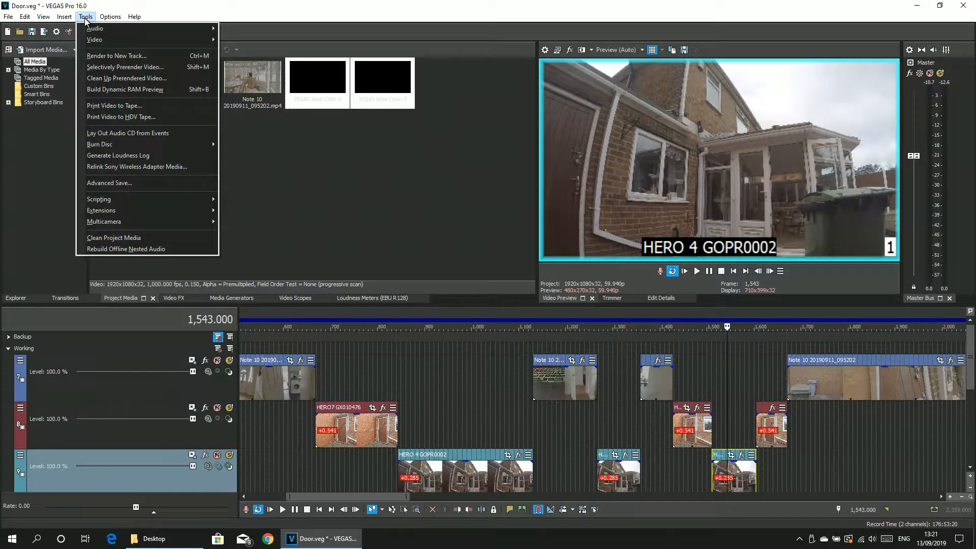
mouse_move(201, 222)
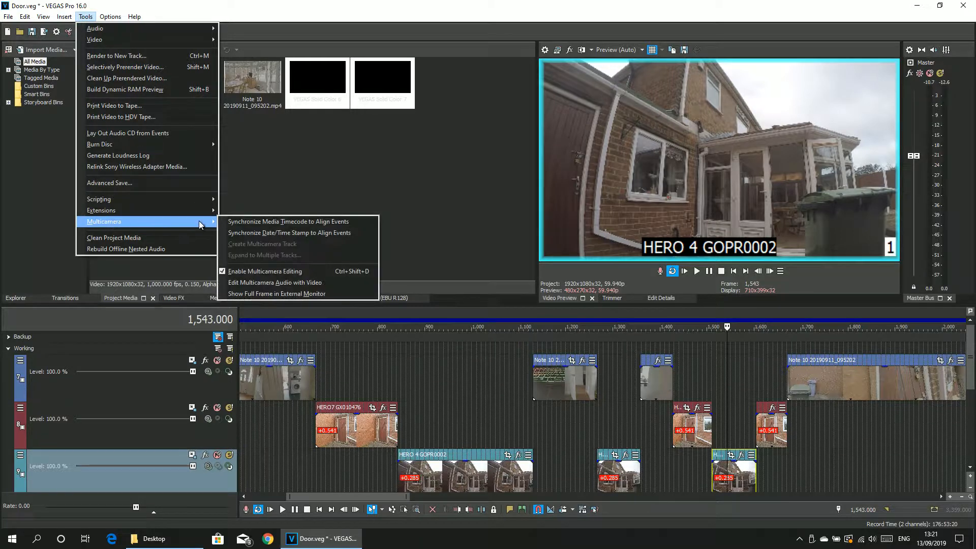
left_click(266, 273)
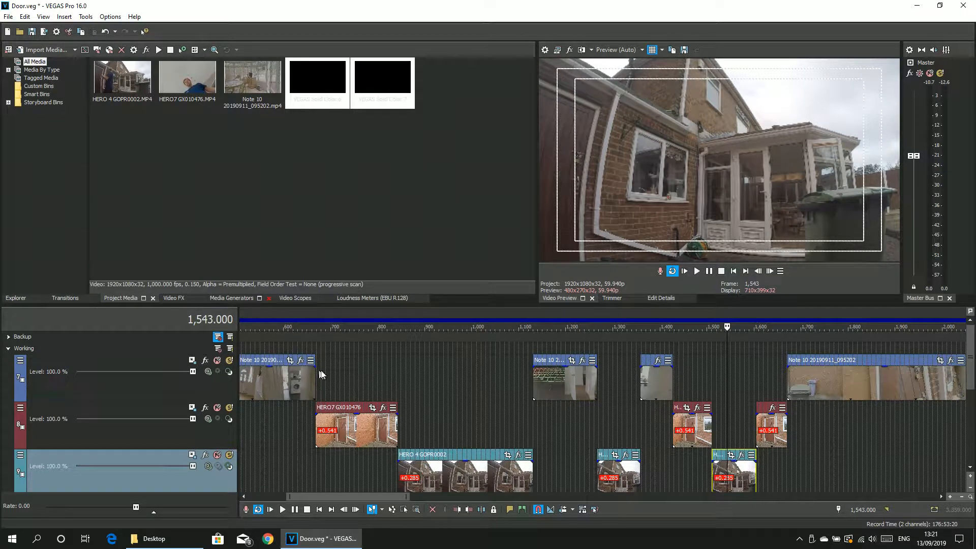
- Inspect the gaps above the first HERO7 and HERO 4 events by marking frames 676 to 1,130 and 852 to 1,117
left_click_drag(320, 348, 533, 347)
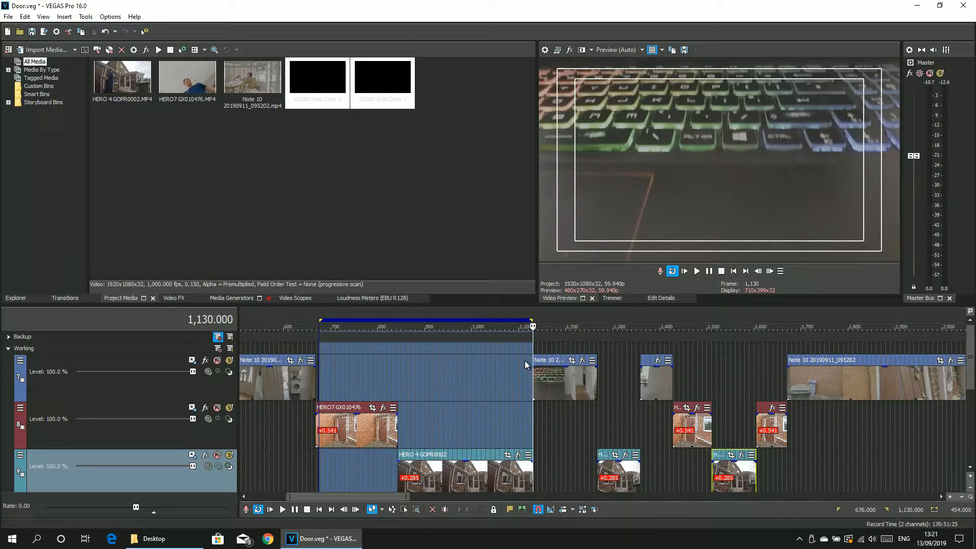
left_click(360, 431)
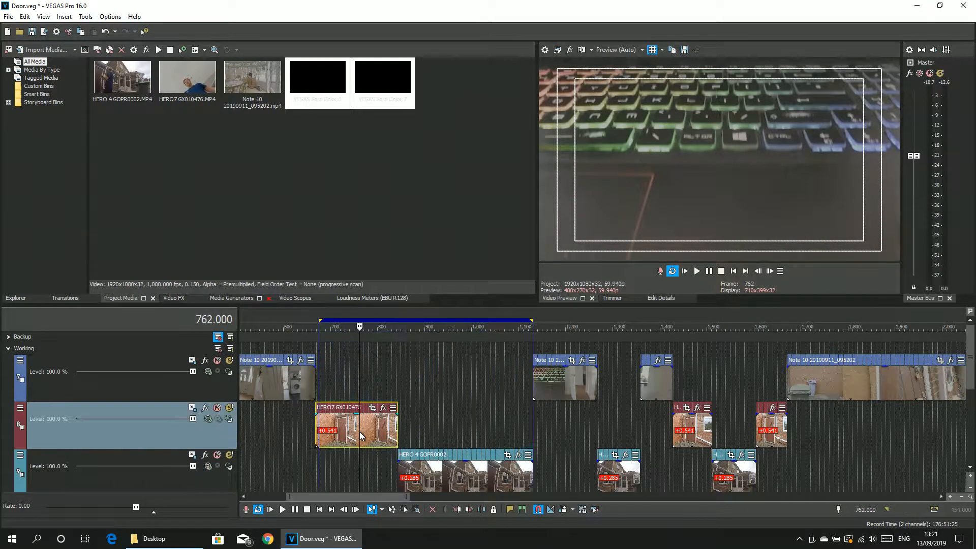
left_click_drag(402, 416, 526, 422)
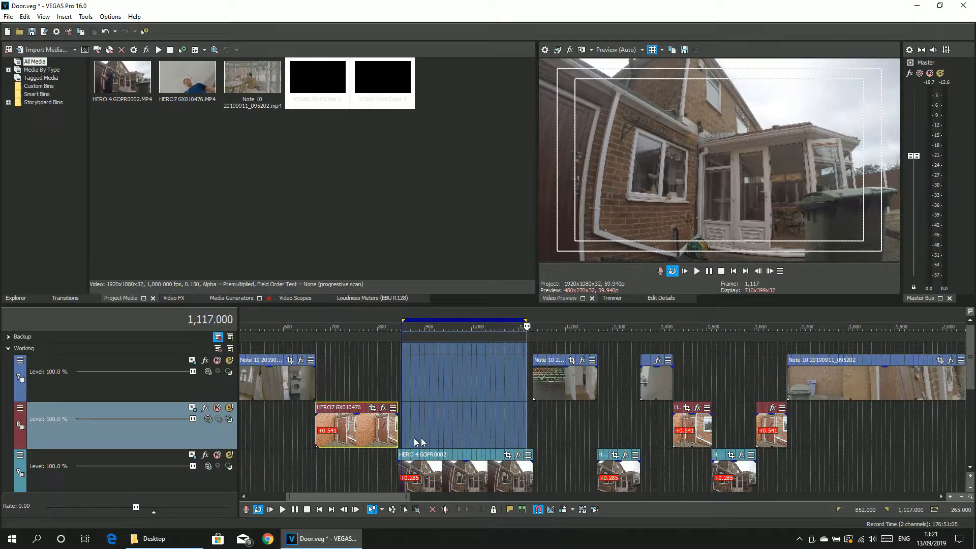
left_click(472, 476)
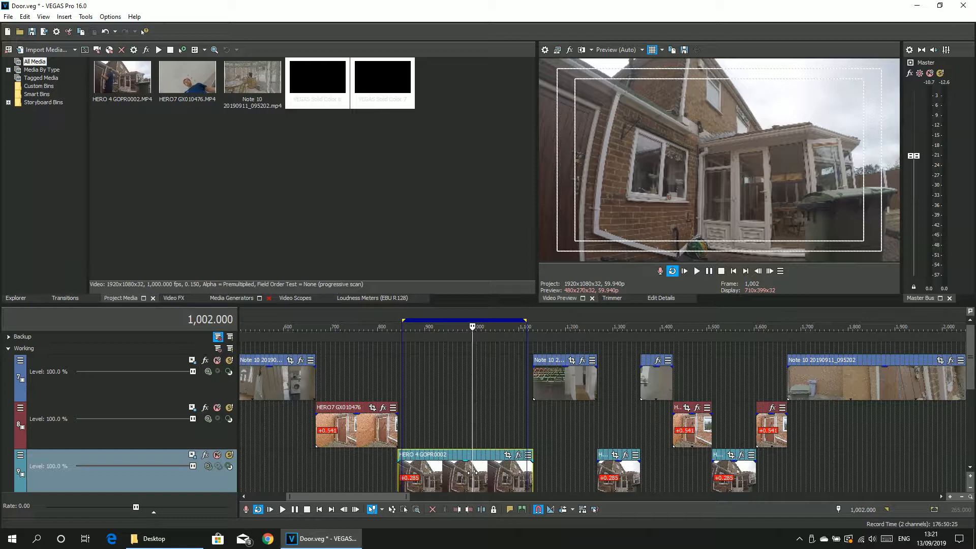
scroll(468, 410, "down", 5)
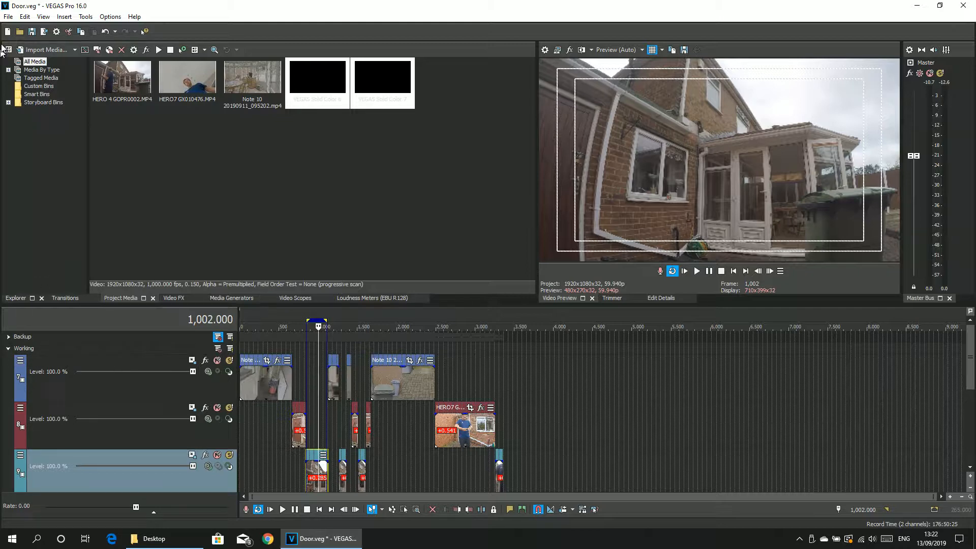
- Delete all the tracks of the Working group and select the Backup group
left_click(41, 360)
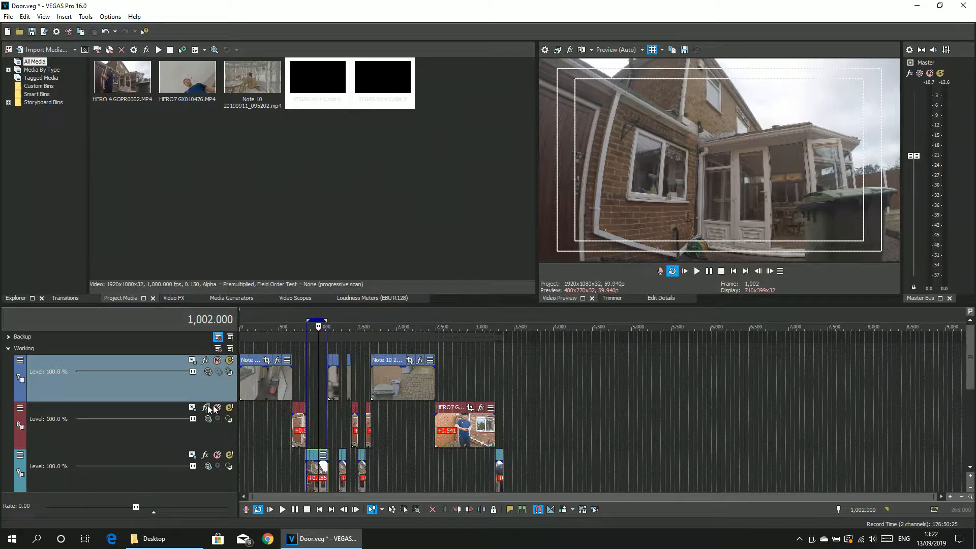
left_click(154, 349)
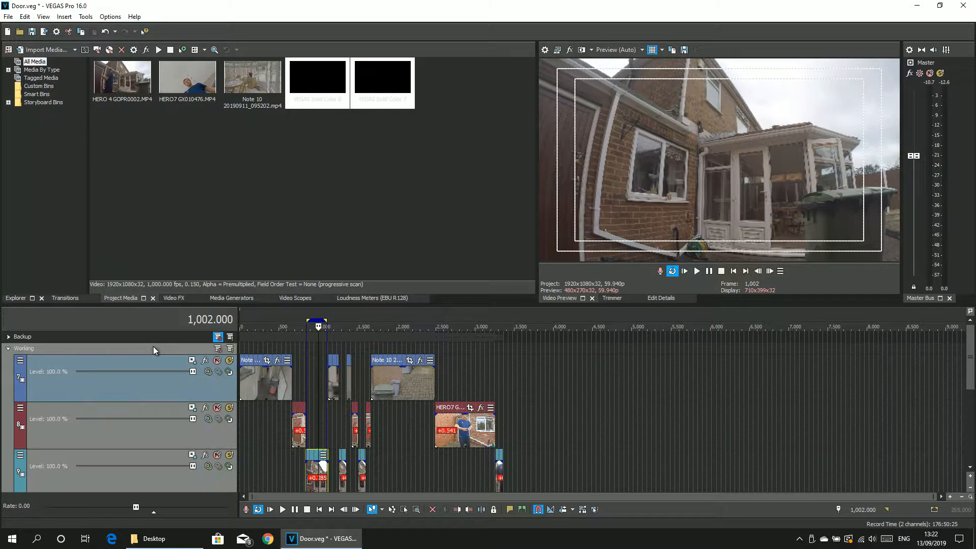
right_click(99, 389)
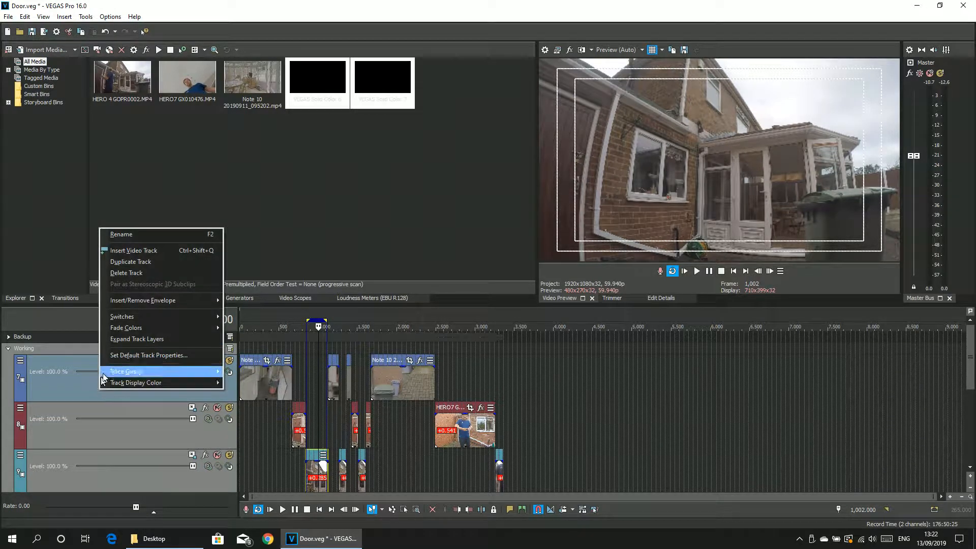
left_click(127, 274)
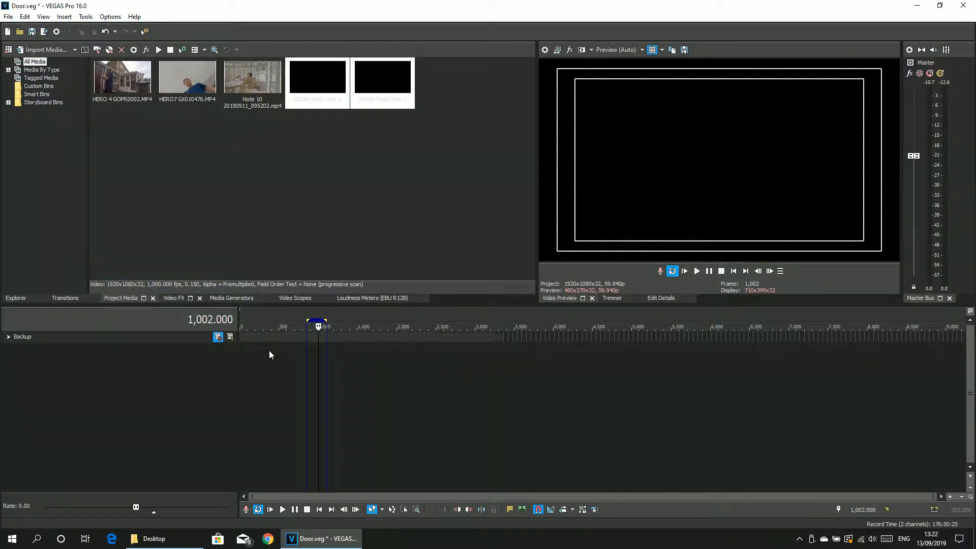
left_click(138, 340)
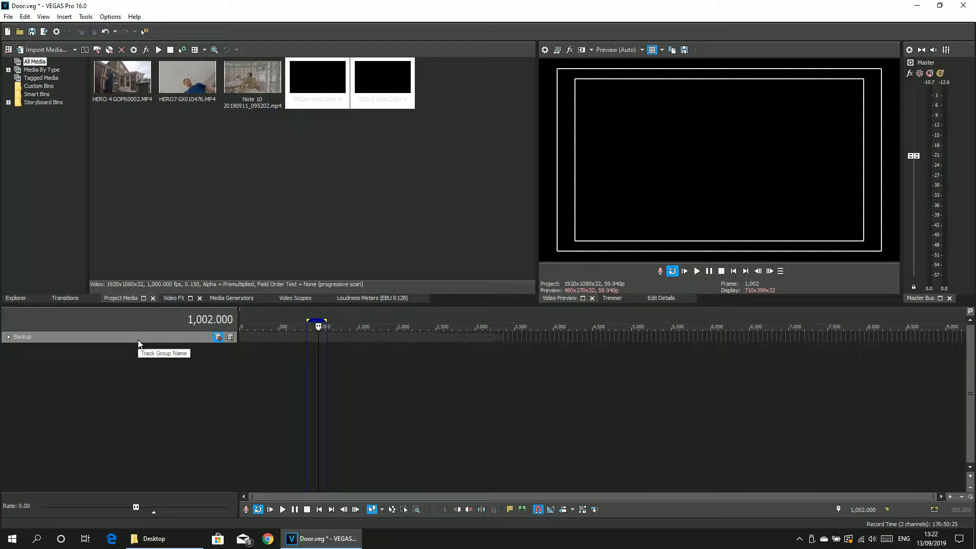